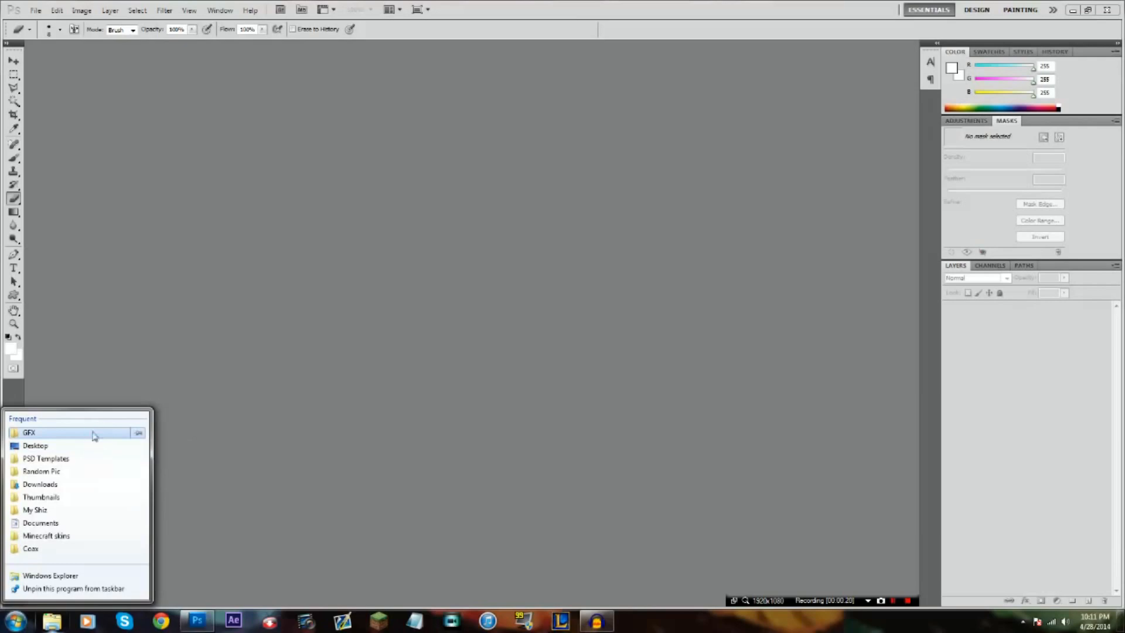
Open the GFX folder in Windows Explorer and widen its file list to show more folders
{"action": "right_click", "coordinate": [92, 433]}
{"action": "left_click", "coordinate": [75, 434]}
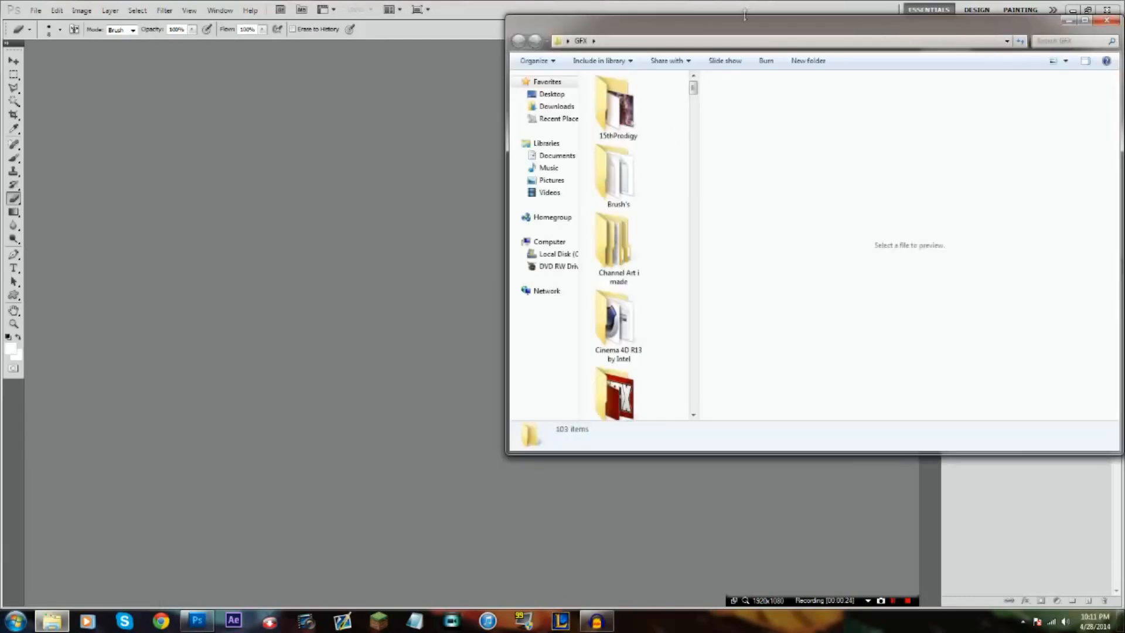
{"action": "left_click_drag", "start_coordinate": [729, 25], "coordinate": [633, 43]}
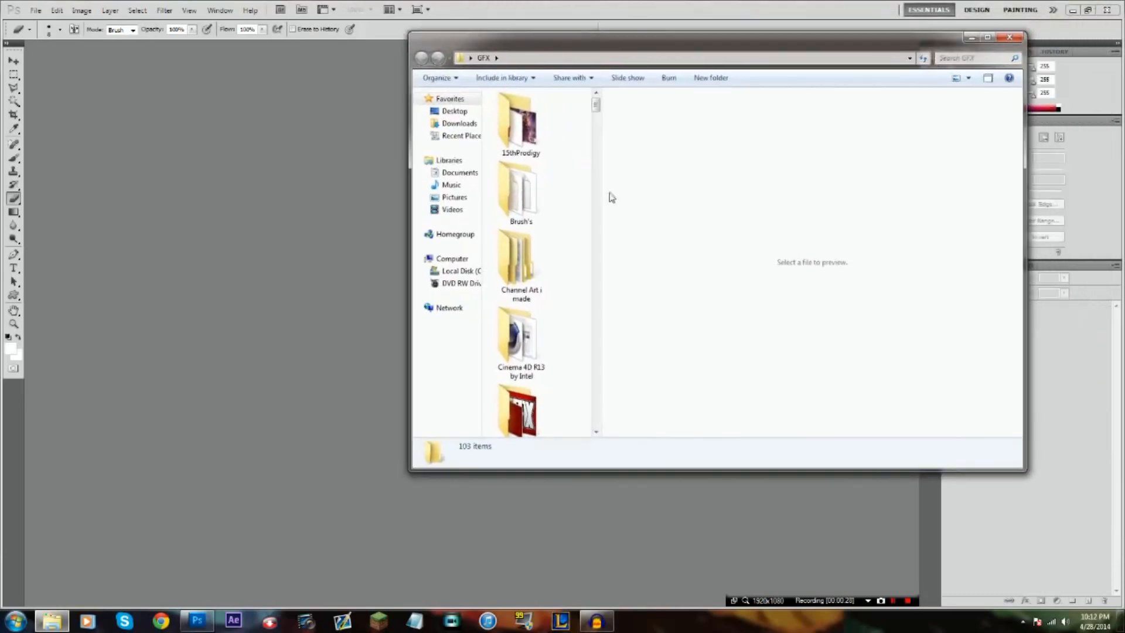
{"action": "left_click_drag", "start_coordinate": [603, 197], "coordinate": [792, 169]}
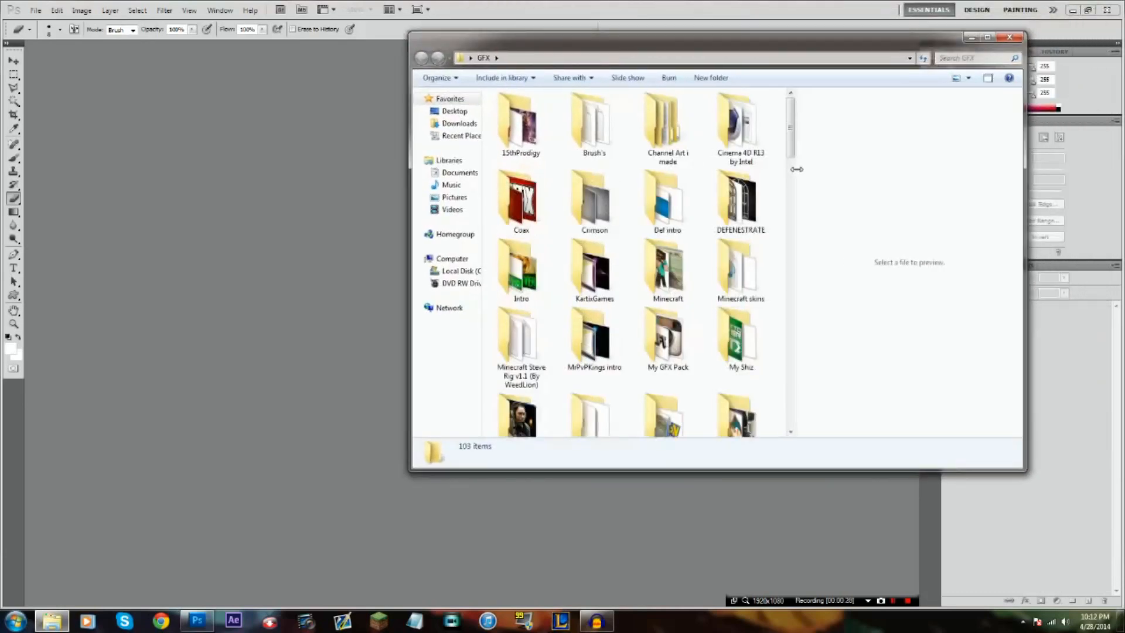
{"action": "left_click", "coordinate": [689, 265]}
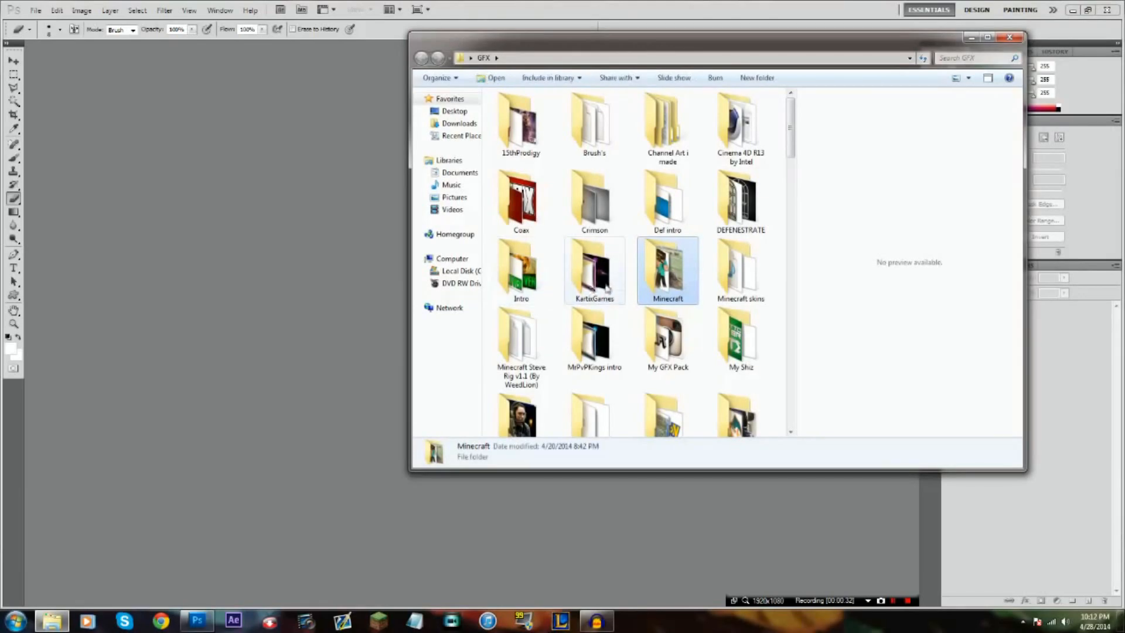
Find the SparklingThunderPK folder and open its SparklingThunderPK-outro image as a full-size reference
{"action": "scroll", "coordinate": [606, 288], "scroll_direction": "down", "scroll_amount": 3}
{"action": "scroll", "coordinate": [606, 287], "scroll_direction": "up", "scroll_amount": 3}
{"action": "scroll", "coordinate": [603, 291], "scroll_direction": "down", "scroll_amount": 3}
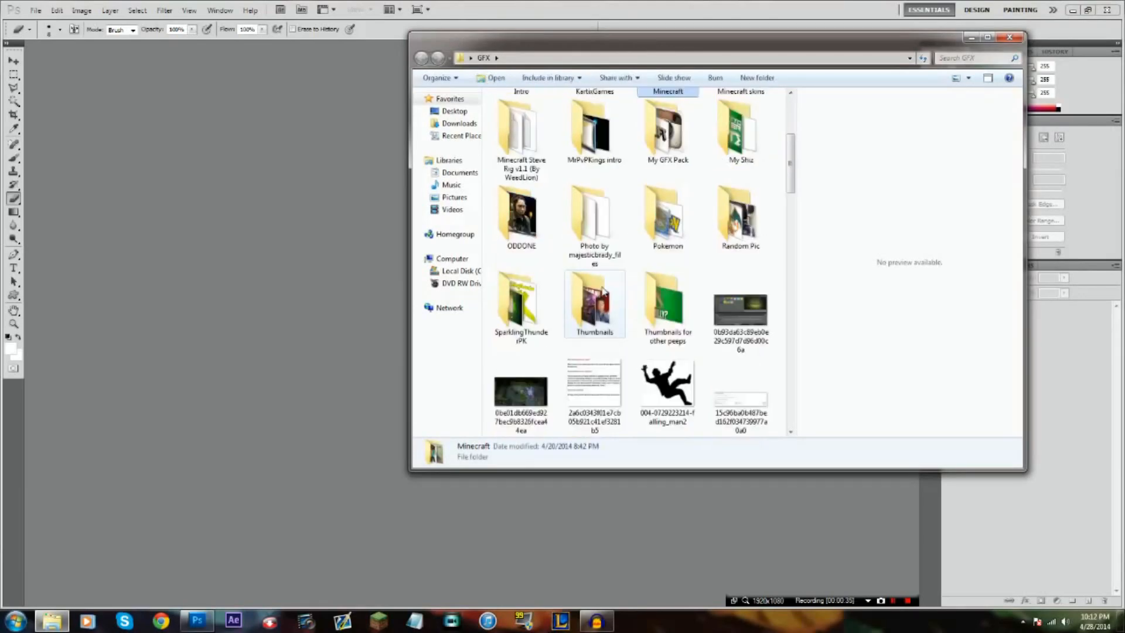
{"action": "double_click", "coordinate": [522, 305]}
{"action": "left_click", "coordinate": [671, 134]}
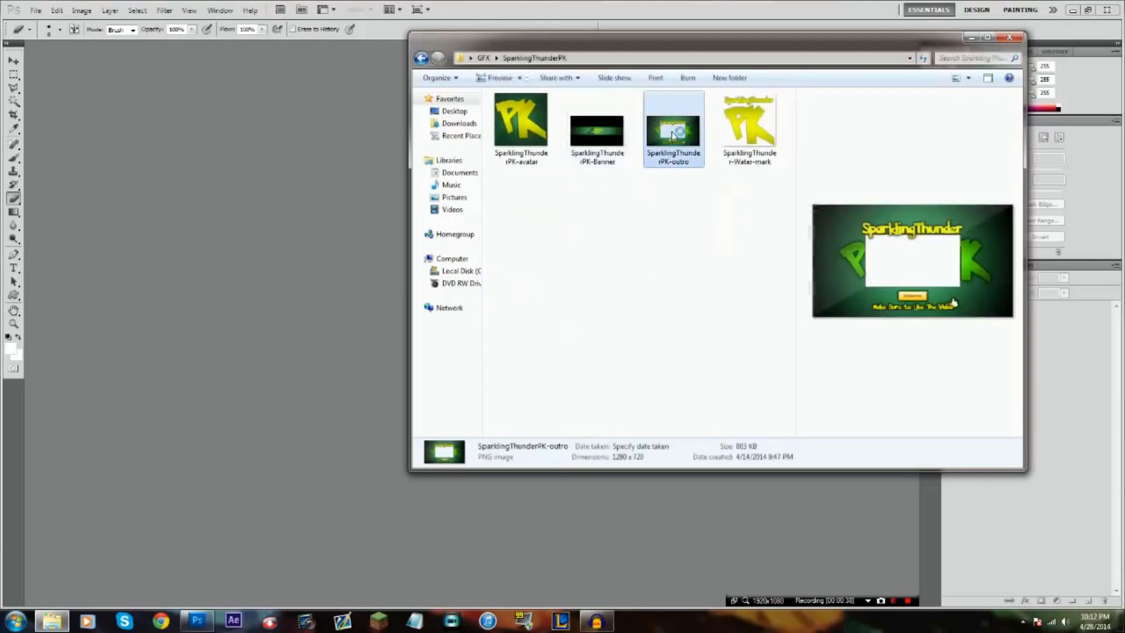
{"action": "double_click", "coordinate": [671, 135]}
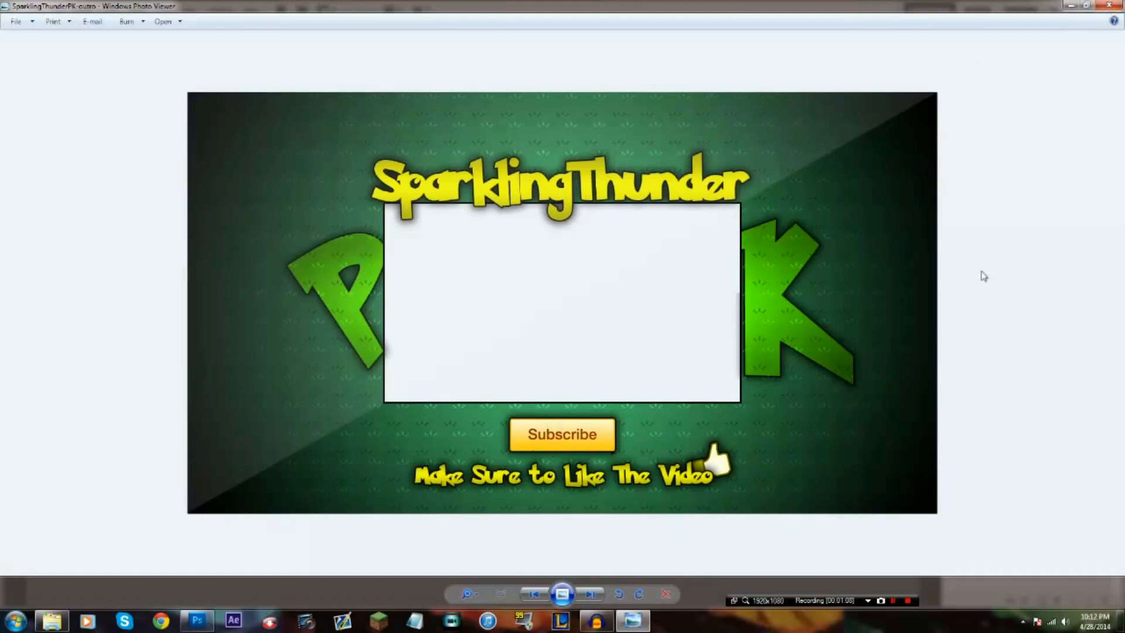
Close the outro image preview and switch back to the Photoshop workspace
{"action": "left_click", "coordinate": [1110, 6]}
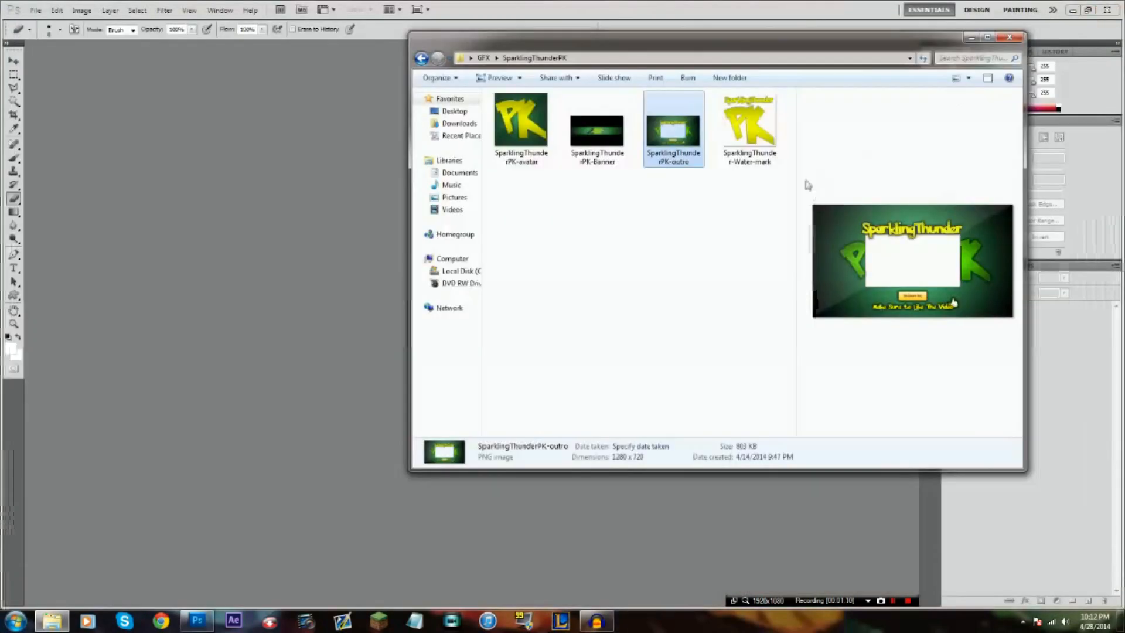
{"action": "left_click", "coordinate": [606, 143]}
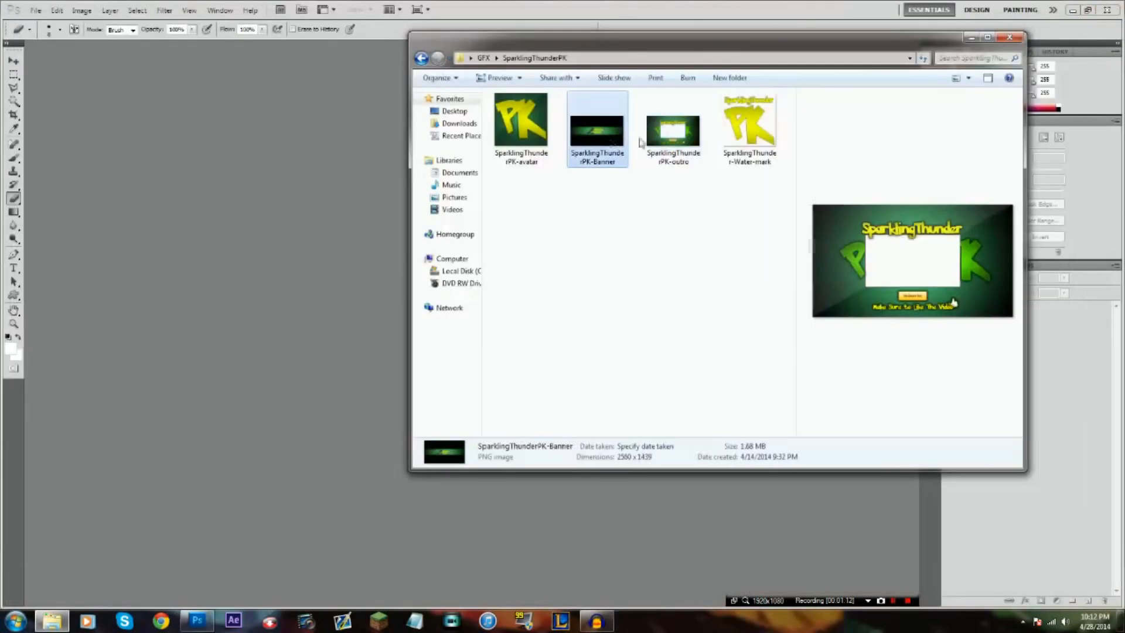
{"action": "left_click", "coordinate": [749, 126]}
{"action": "left_click", "coordinate": [660, 151]}
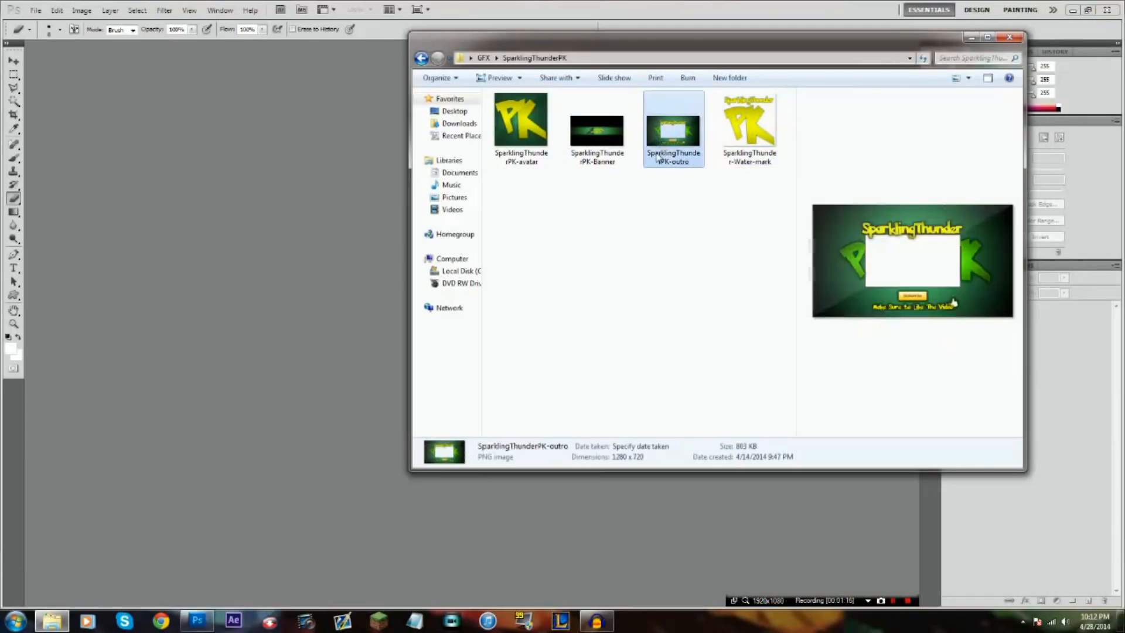
{"action": "left_click", "coordinate": [276, 237]}
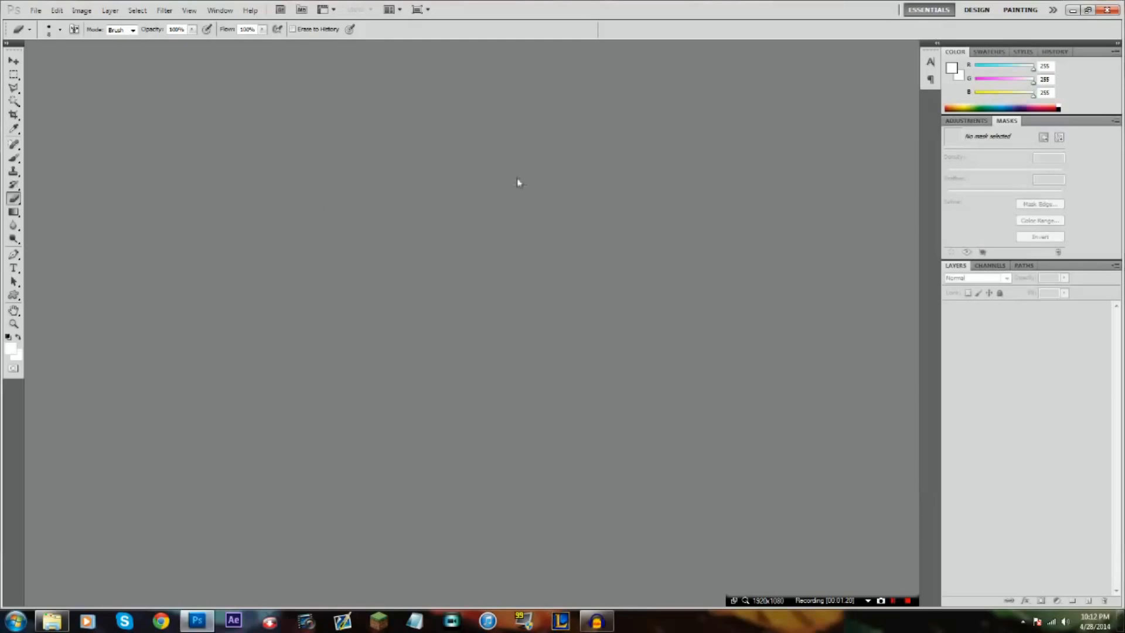
Open the 1280x720 Thumbnail.psd template and hide its Shine Overlay layer
{"action": "double_click", "coordinate": [484, 194]}
{"action": "double_click", "coordinate": [505, 147]}
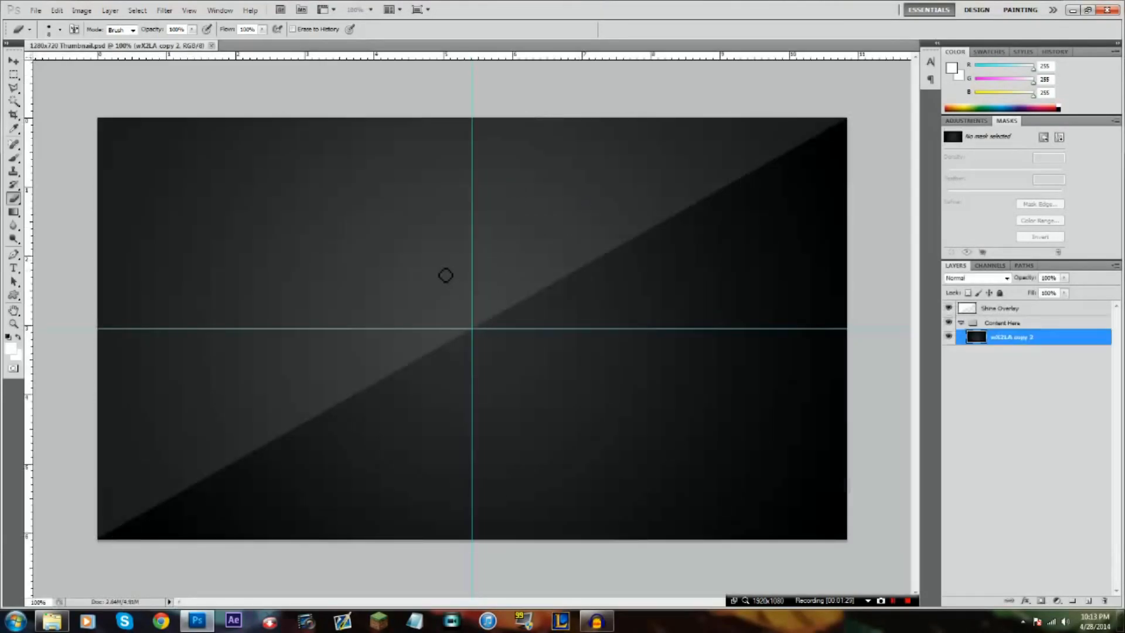
{"action": "left_click", "coordinate": [13, 267]}
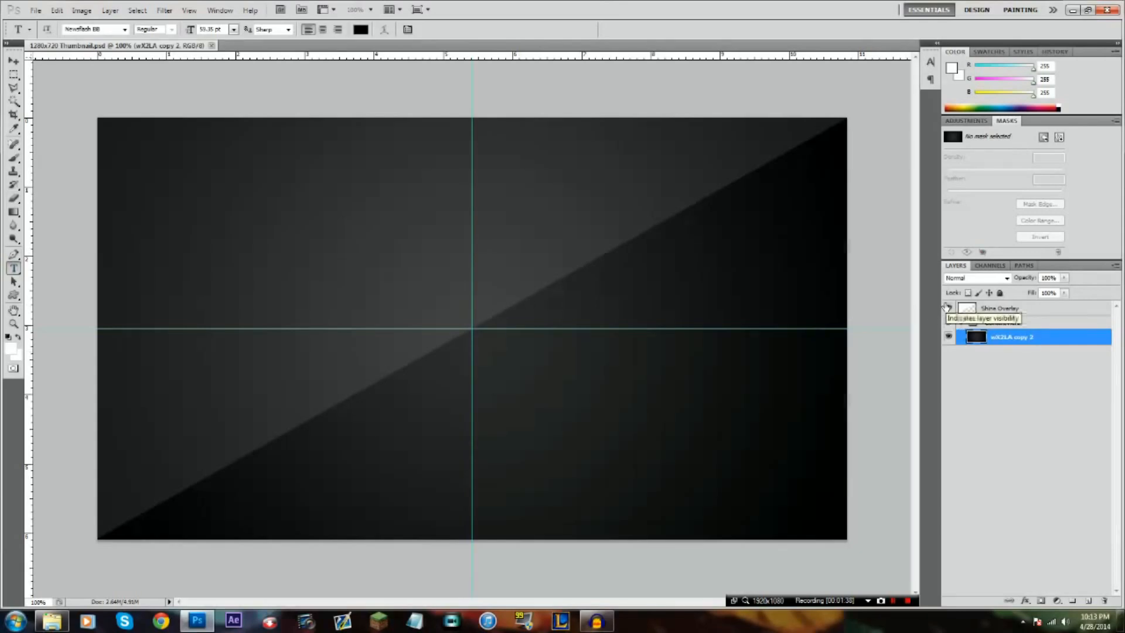
{"action": "left_click", "coordinate": [948, 309]}
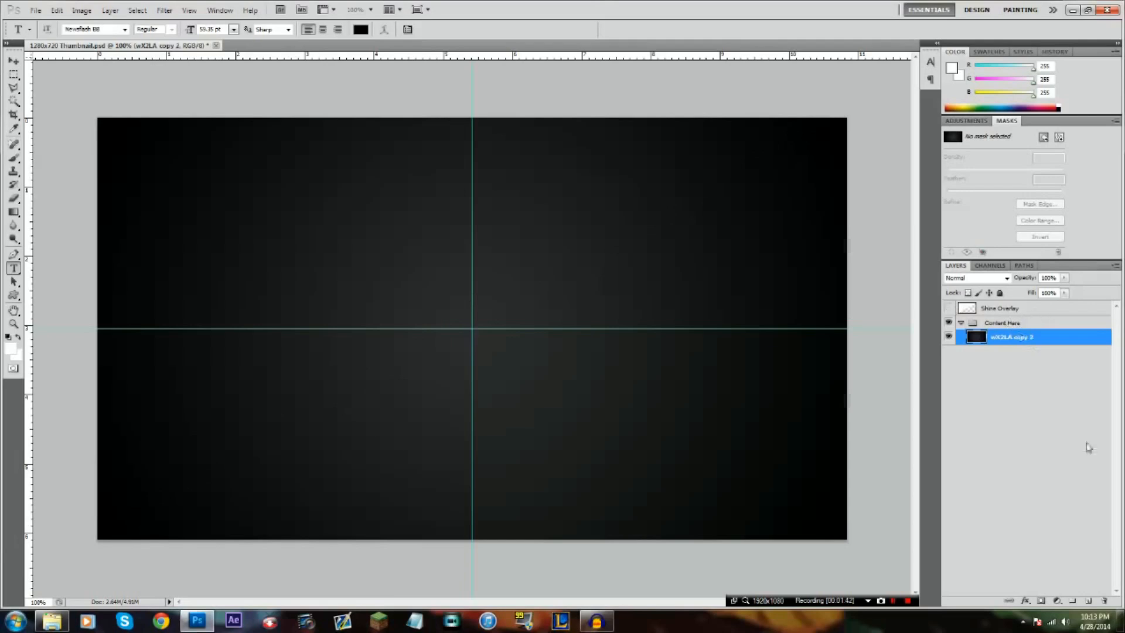
Add a blank layer inside the Content Here group, move the group above Shine Overlay, and select the new layer
{"action": "left_click", "coordinate": [1089, 600]}
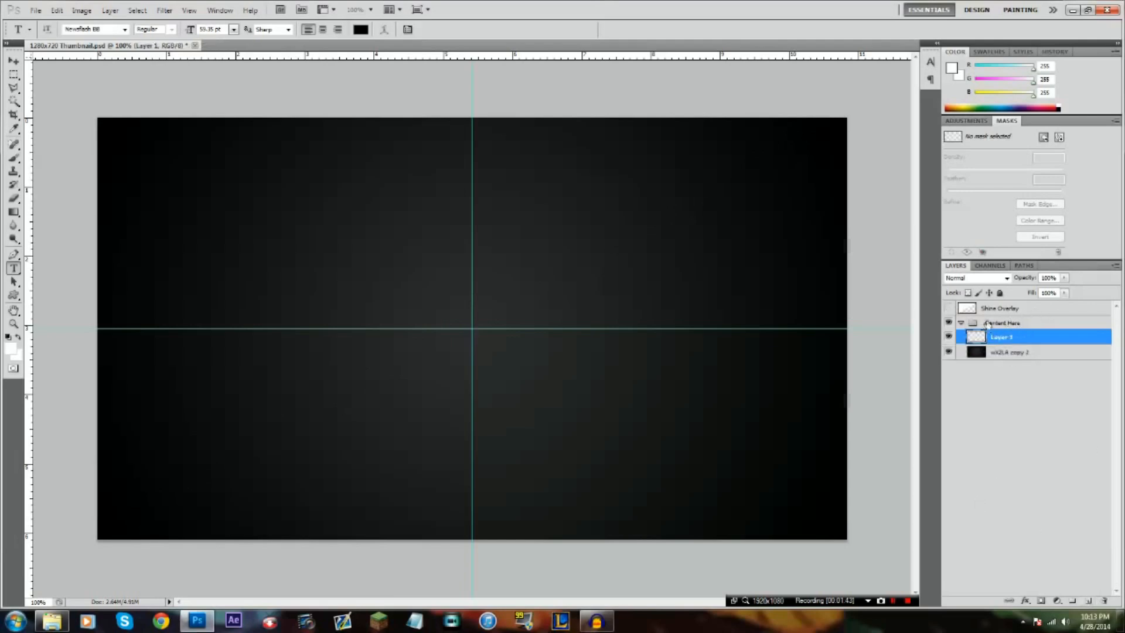
{"action": "left_click_drag", "start_coordinate": [994, 304], "coordinate": [996, 304]}
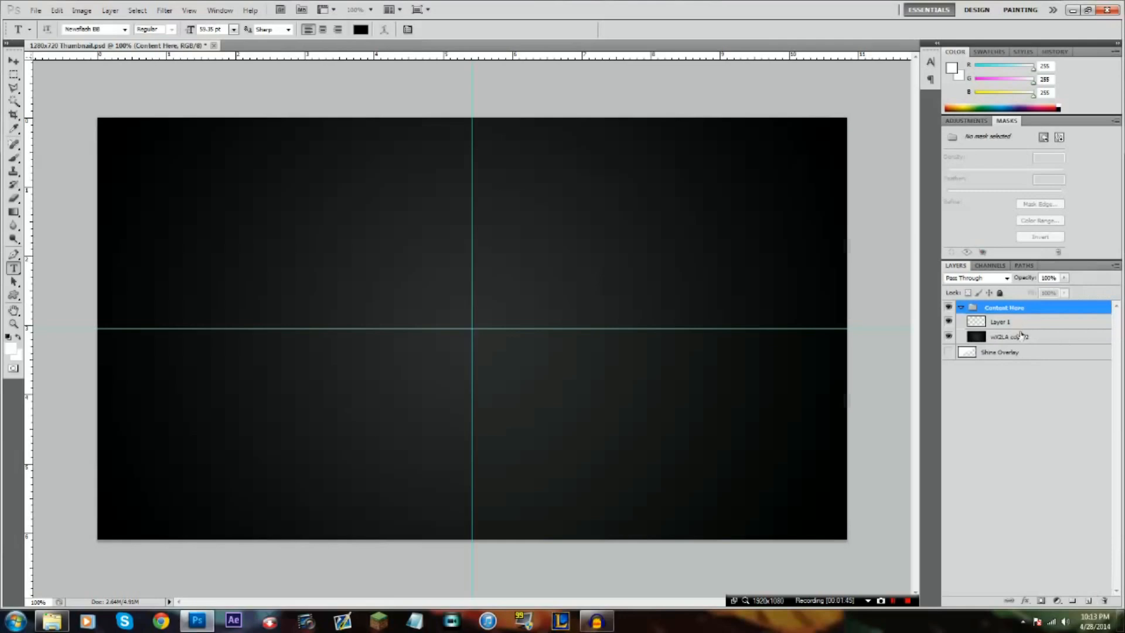
{"action": "left_click", "coordinate": [1021, 335]}
{"action": "left_click", "coordinate": [960, 353]}
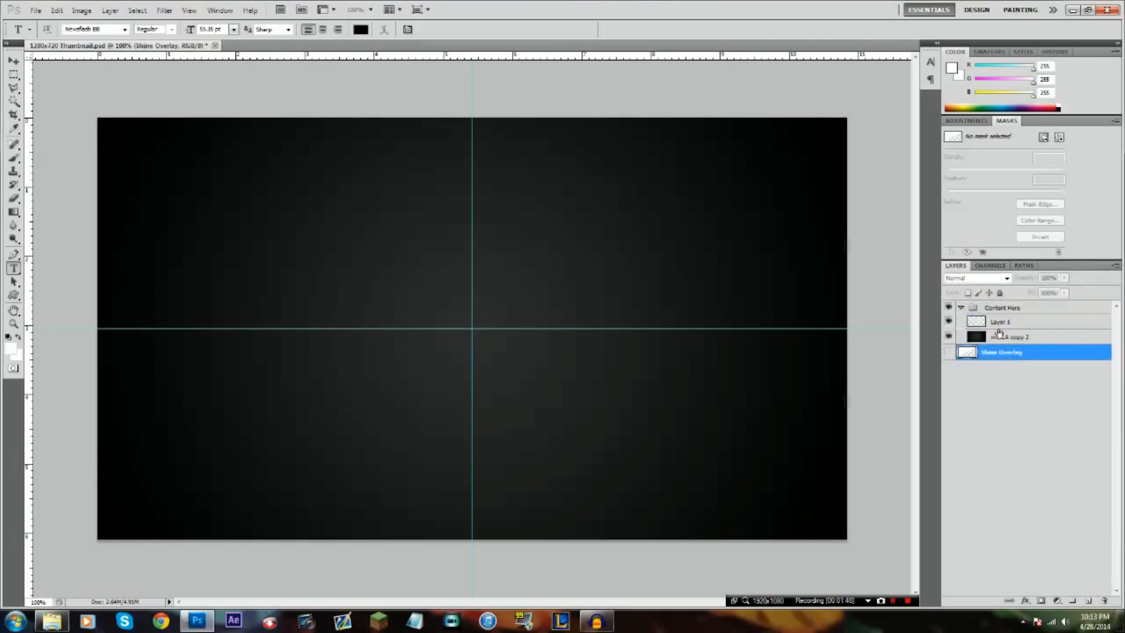
{"action": "left_click", "coordinate": [998, 327]}
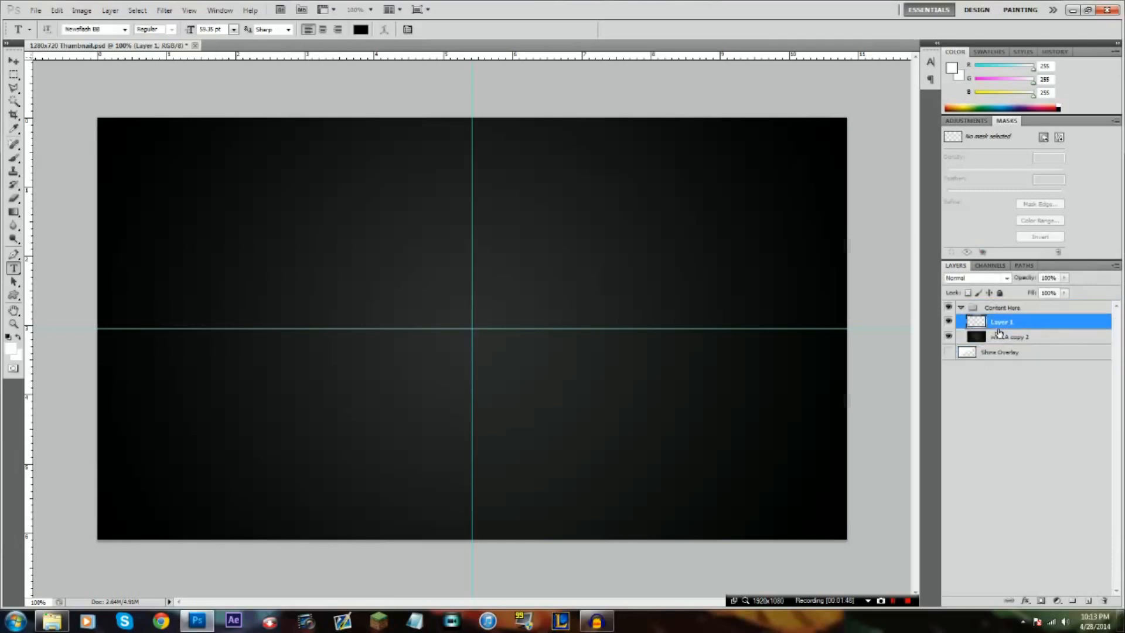
{"action": "left_click", "coordinate": [1030, 337]}
{"action": "left_click", "coordinate": [1043, 324]}
Add a text line reading "CoaxGraphics" on the canvas in the current black font
{"action": "left_click", "coordinate": [377, 206]}
{"action": "left_click_drag", "start_coordinate": [489, 372], "coordinate": [420, 408]}
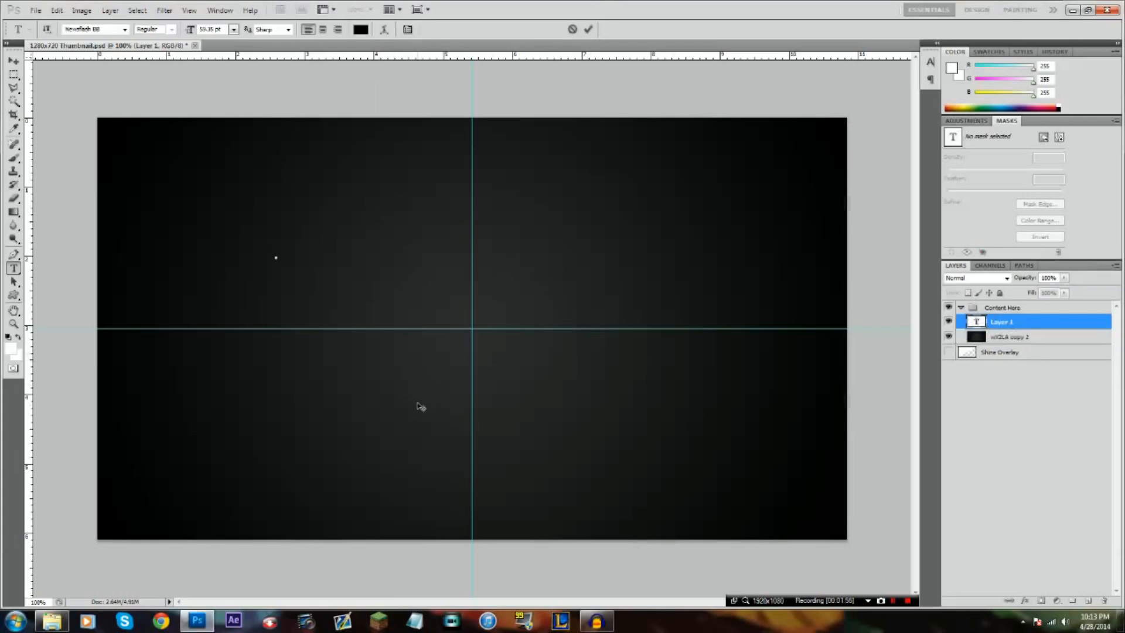
{"action": "type", "text": "TEX"}
{"action": "type", "text": "X"}
{"action": "type", "text": "GRA"}
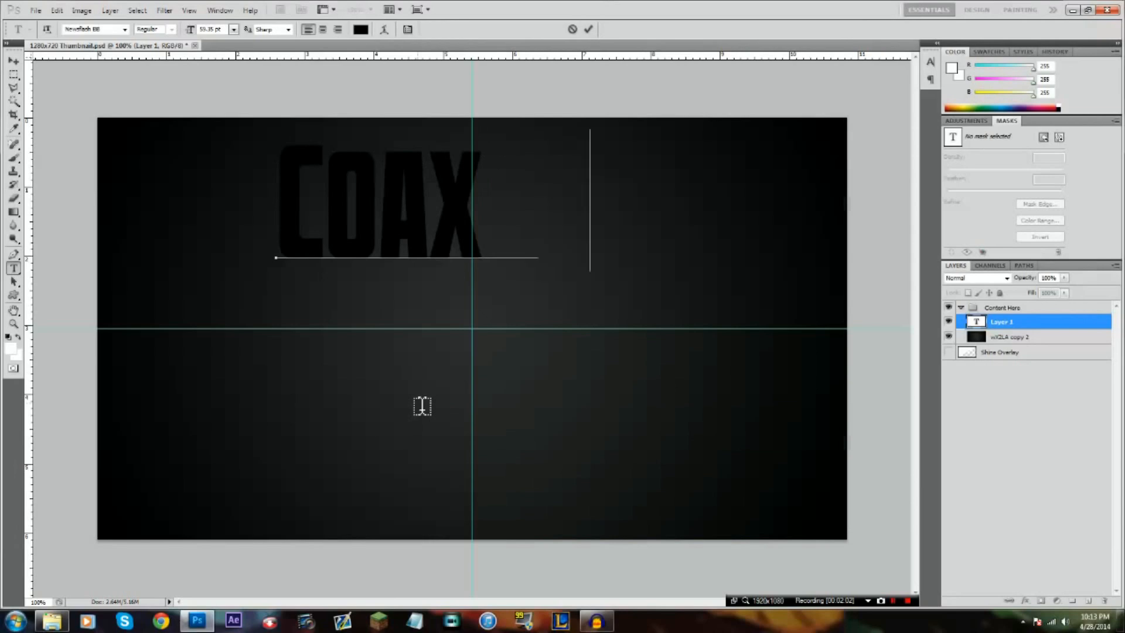
{"action": "type", "text": "PHIC"}
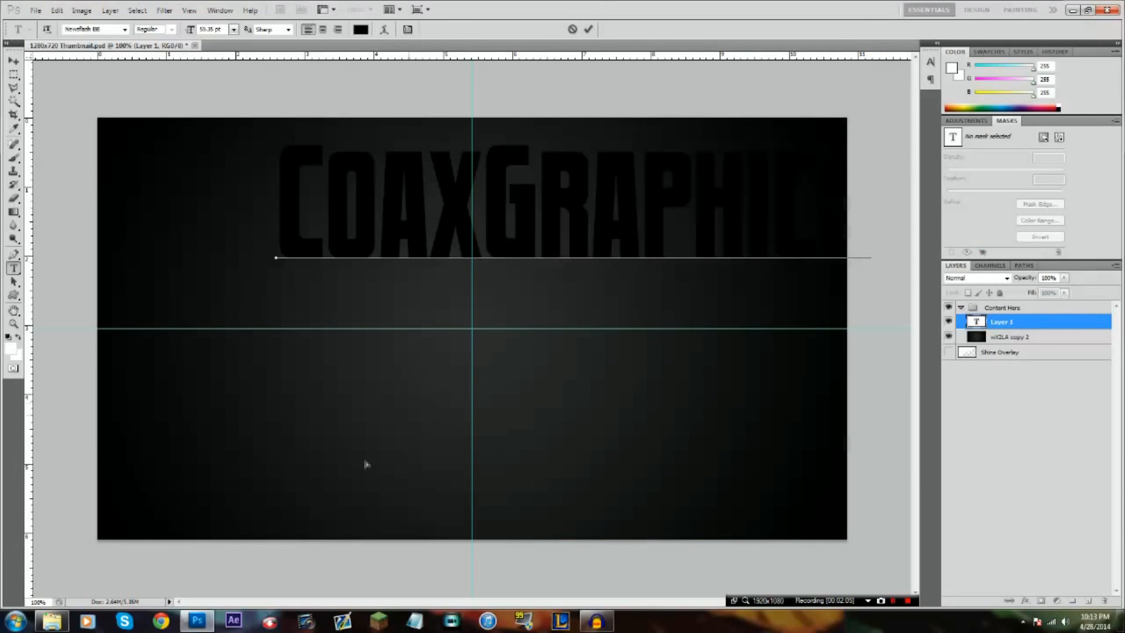
Shrink the CoaxGraphics text and position it above the horizontal guide, across the vertical guide
{"action": "left_click_drag", "start_coordinate": [366, 462], "coordinate": [329, 480]}
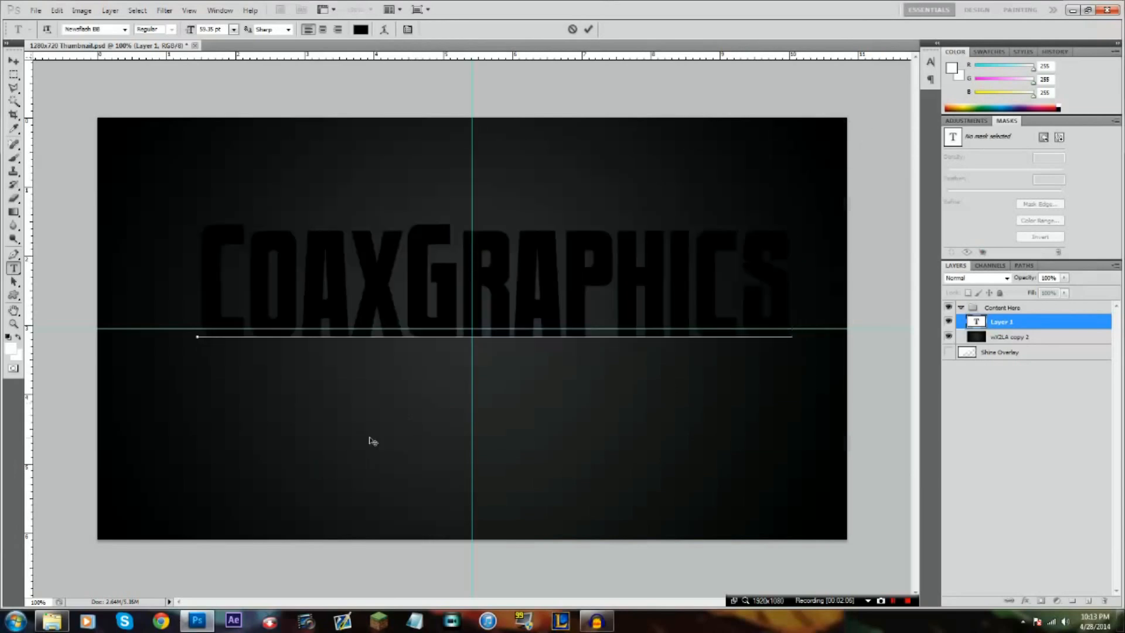
{"action": "left_click_drag", "start_coordinate": [287, 404], "coordinate": [338, 299]}
{"action": "key", "text": "ctrl"}
{"action": "left_click_drag", "start_coordinate": [672, 362], "coordinate": [593, 345]}
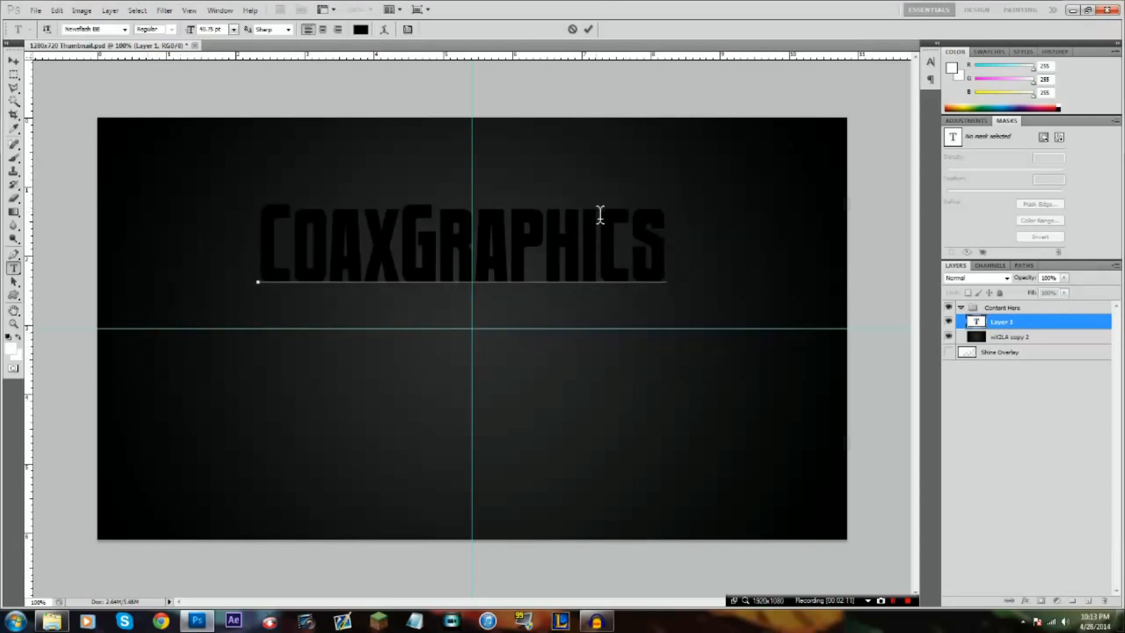
{"action": "left_click", "coordinate": [588, 29]}
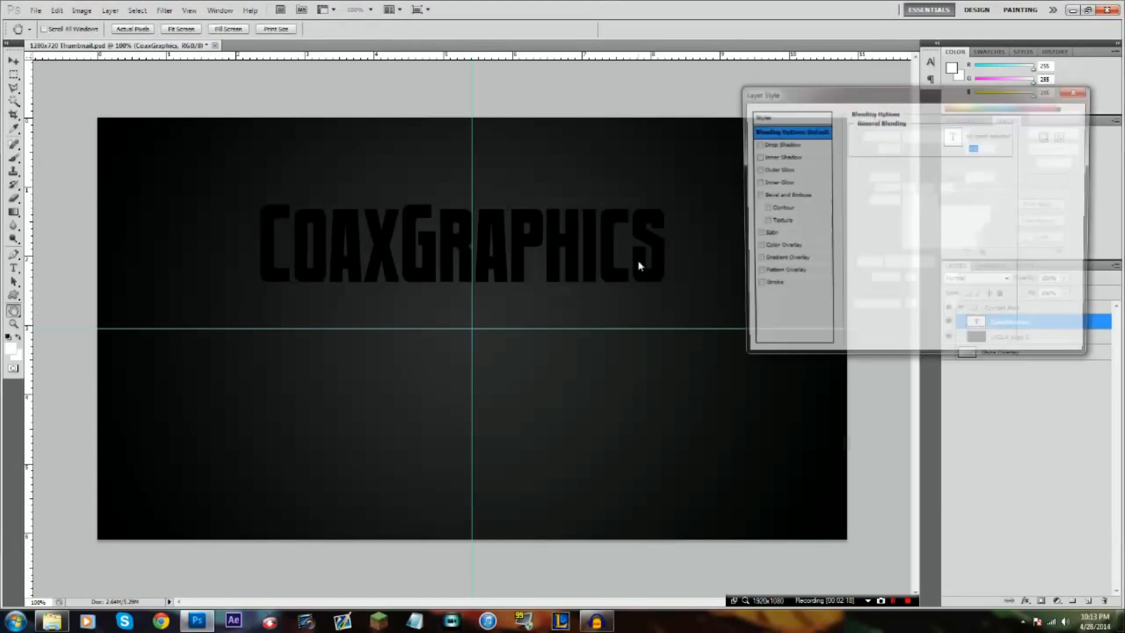
Give the CoaxGraphics text a linear gradient overlay using the light grey-to-white preset, without a colour overlay
{"action": "left_click", "coordinate": [779, 247]}
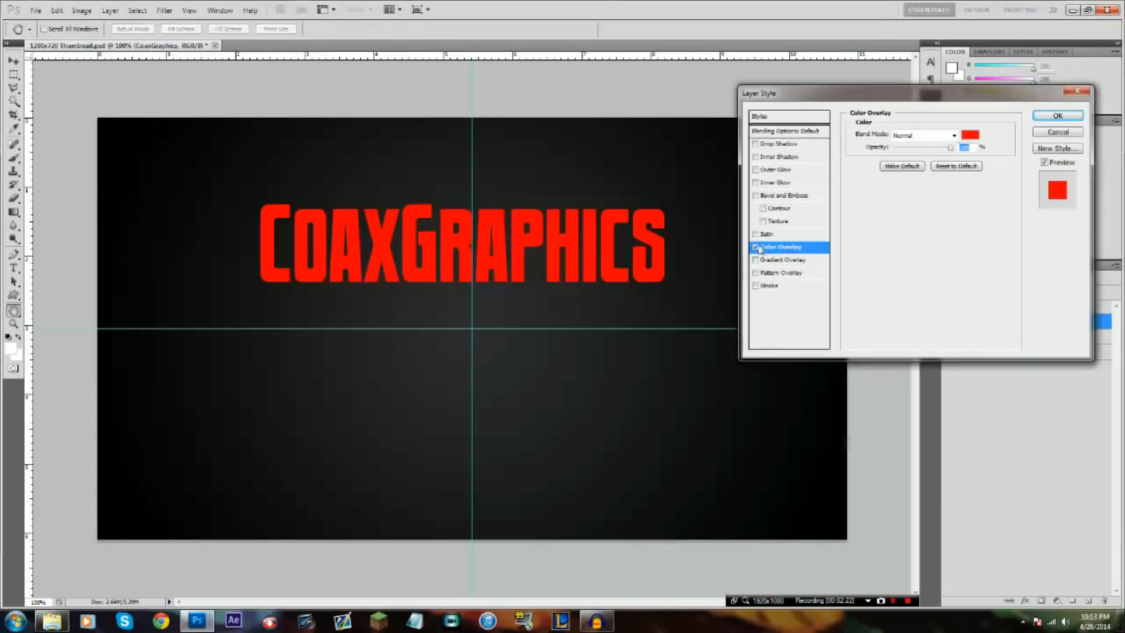
{"action": "left_click", "coordinate": [756, 247]}
{"action": "left_click", "coordinate": [778, 261]}
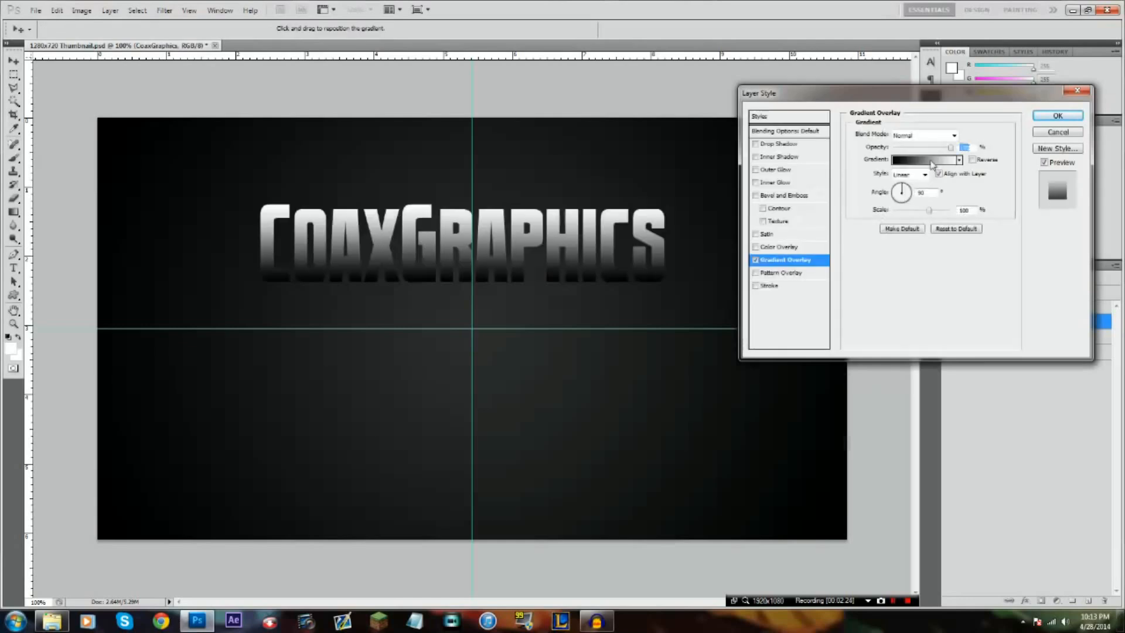
{"action": "left_click", "coordinate": [930, 161]}
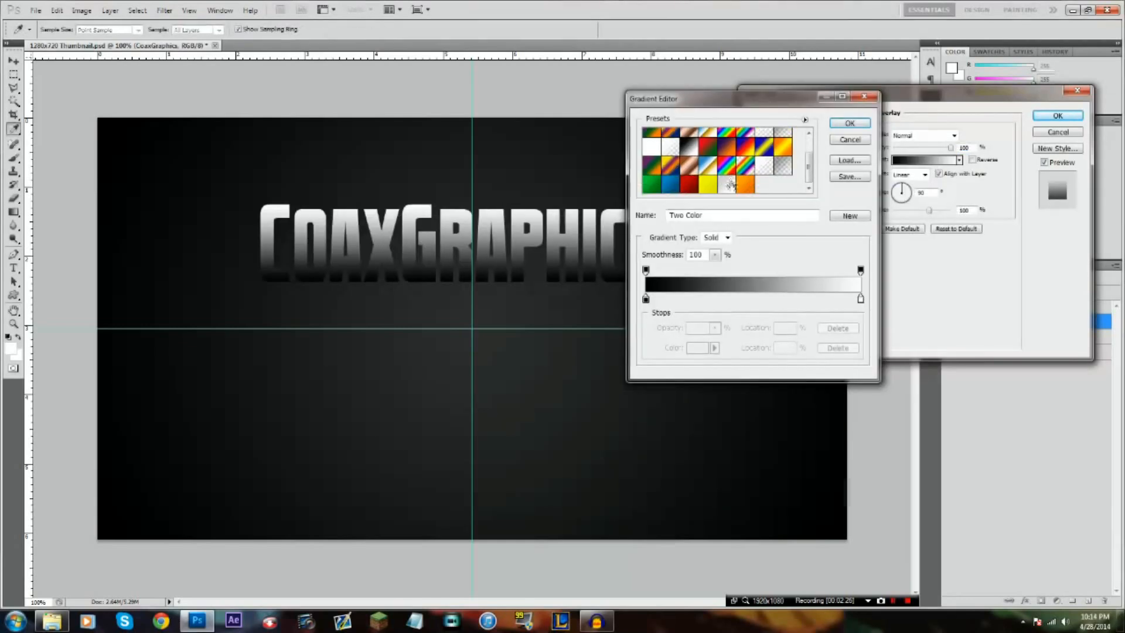
{"action": "left_click", "coordinate": [772, 170]}
{"action": "left_click", "coordinate": [850, 123]}
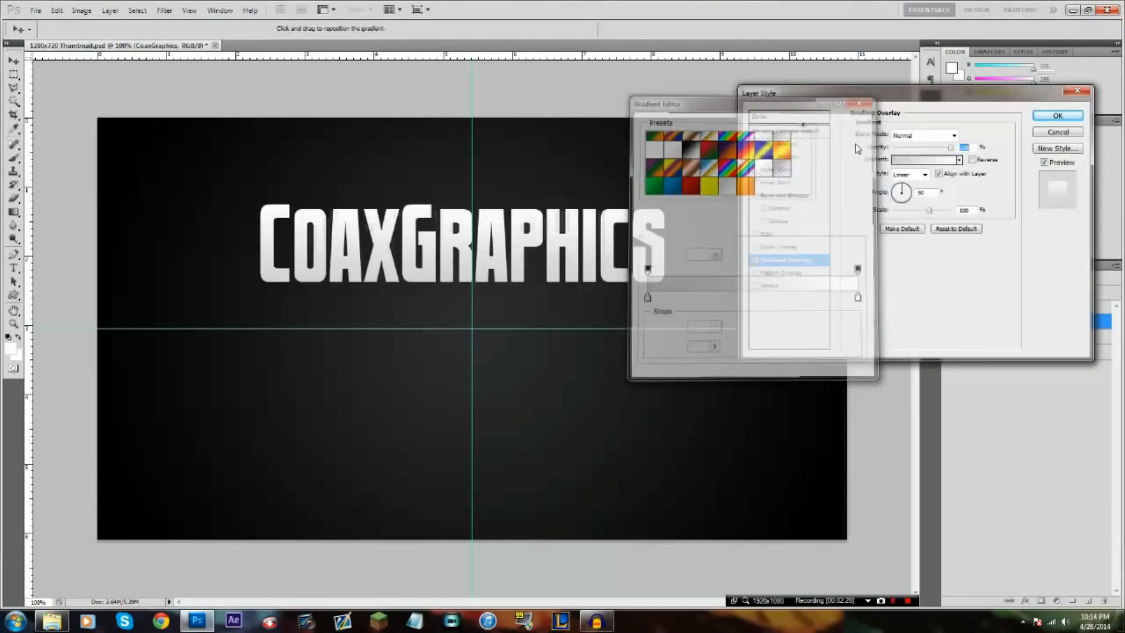
Add a black outside stroke to the CoaxGraphics text and apply the layer style
{"action": "left_click", "coordinate": [768, 286]}
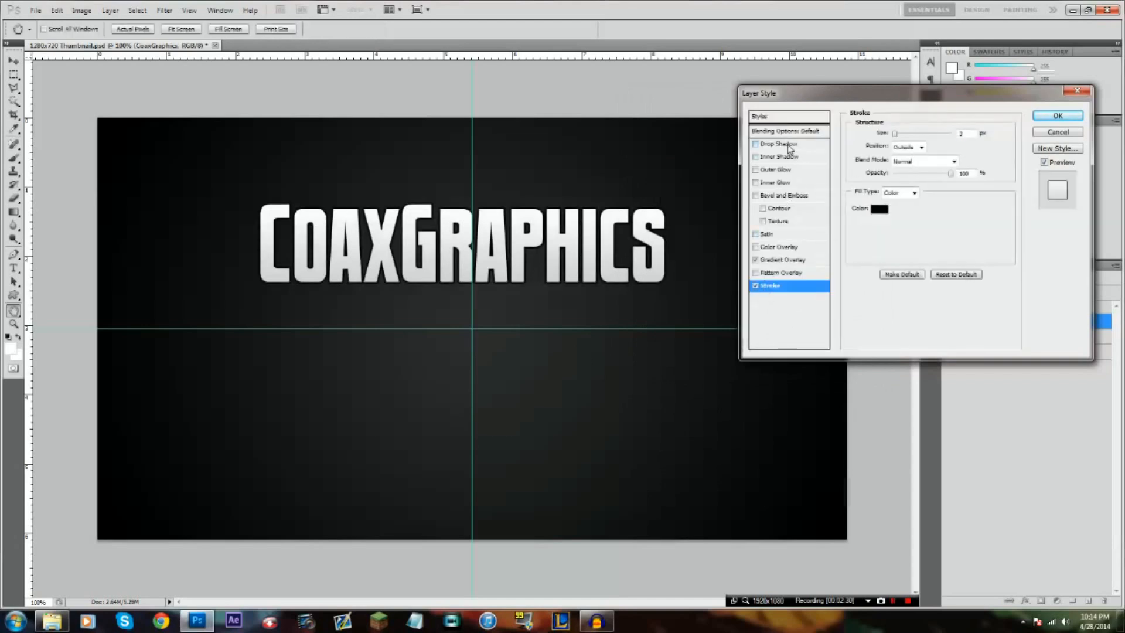
{"action": "left_click", "coordinate": [807, 145]}
{"action": "left_click", "coordinate": [1058, 134]}
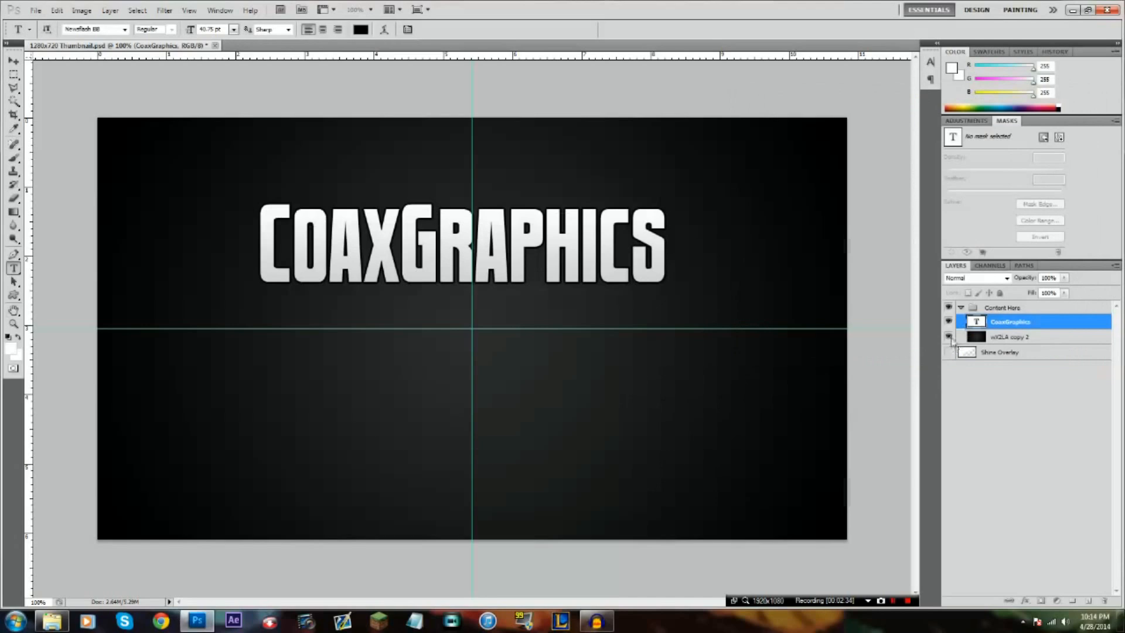
{"action": "left_click", "coordinate": [948, 338]}
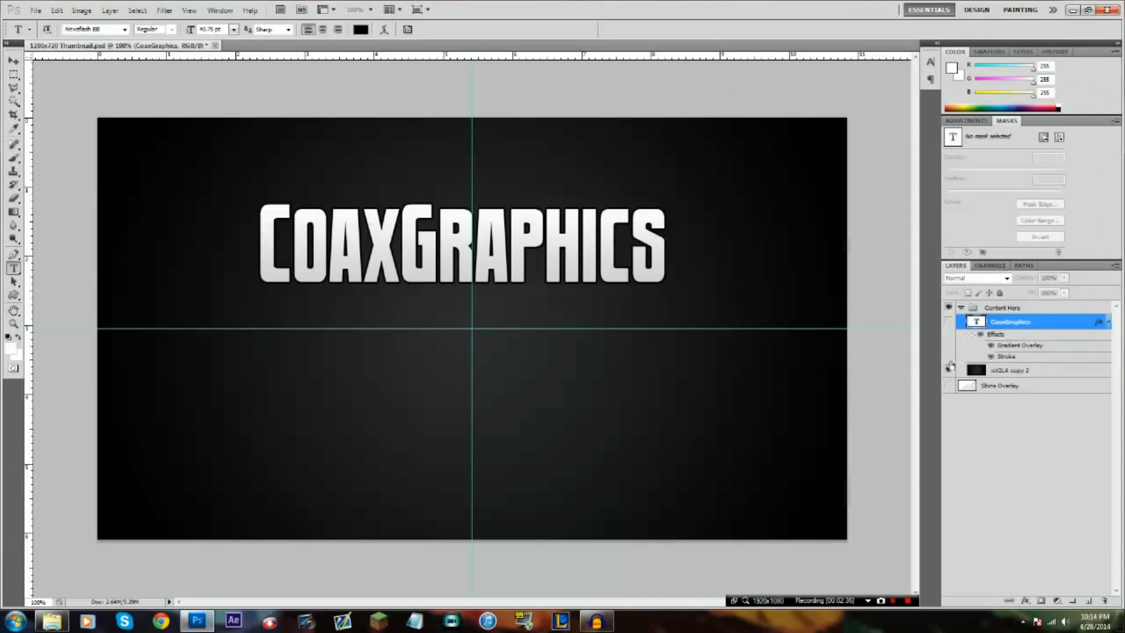
{"action": "left_click", "coordinate": [949, 370]}
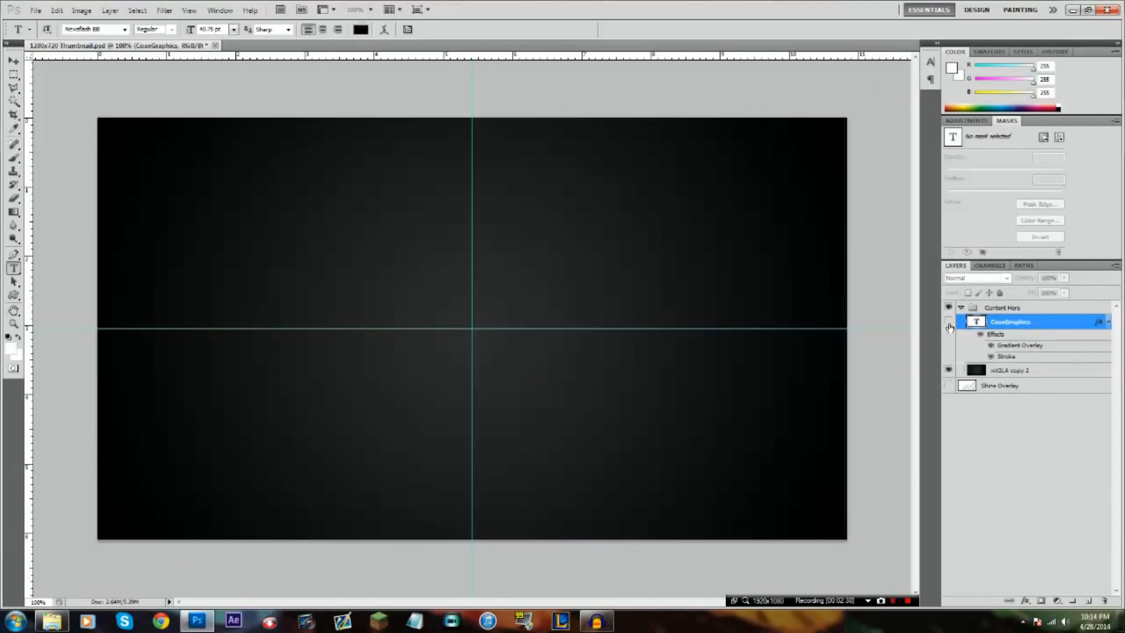
{"action": "left_click", "coordinate": [948, 321]}
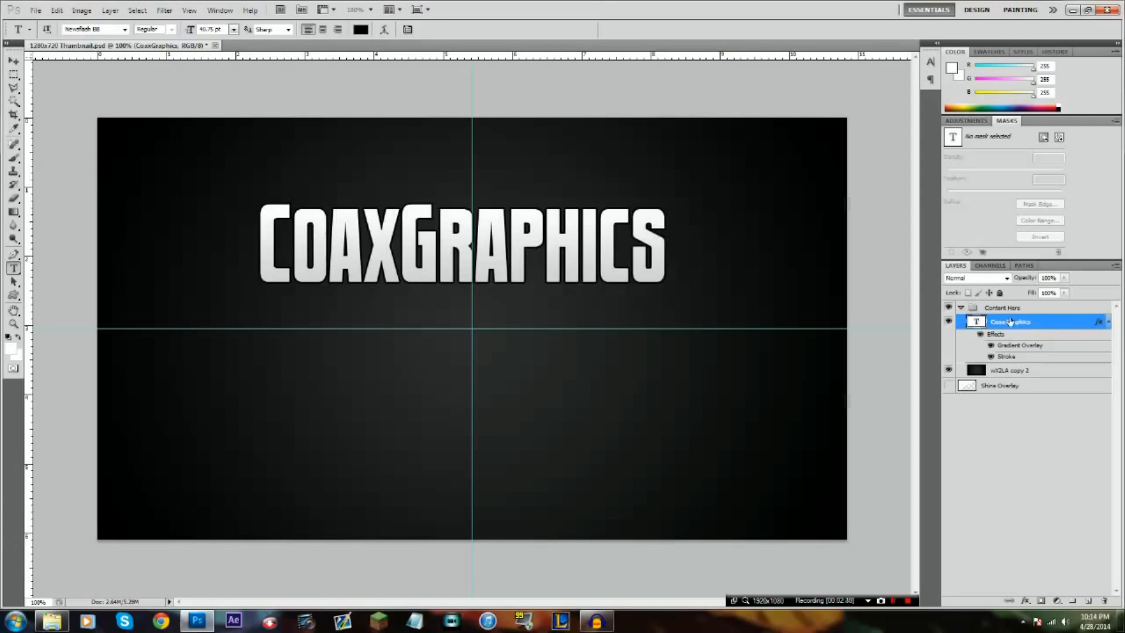
Move the CoaxGraphics title up near the canvas's upper edge, centred on the vertical guide, and hide its layer
{"action": "key", "text": "ctrl+t"}
{"action": "left_click_drag", "start_coordinate": [590, 246], "coordinate": [588, 200]}
{"action": "left_click", "coordinate": [590, 31]}
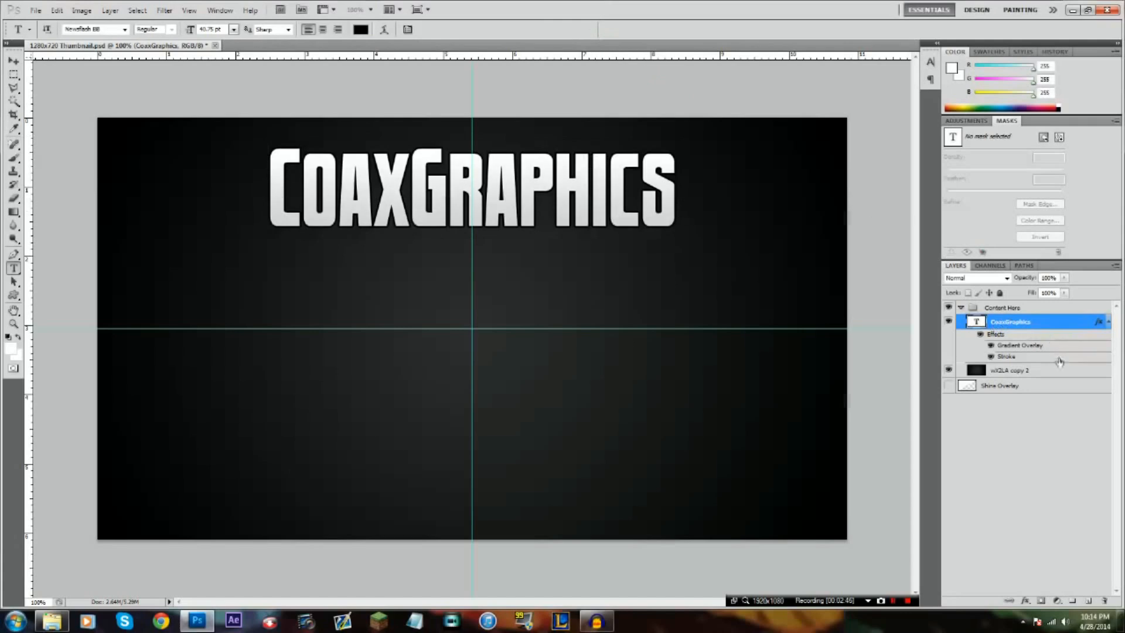
{"action": "left_click", "coordinate": [949, 322]}
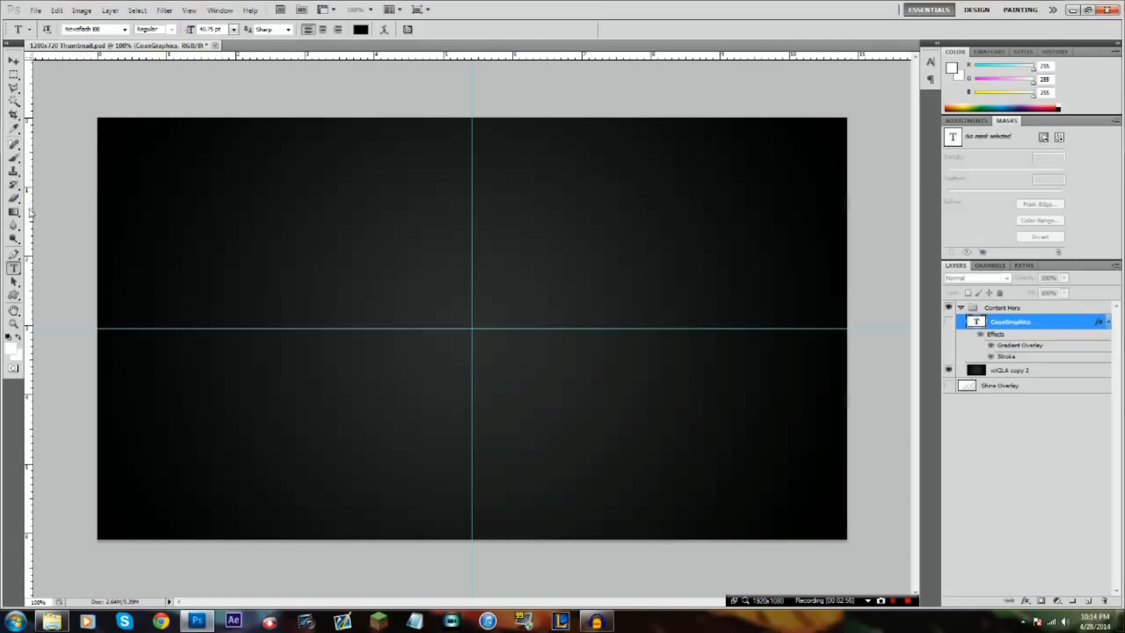
{"action": "left_click_drag", "start_coordinate": [30, 214], "coordinate": [27, 275]}
{"action": "left_click", "coordinate": [13, 88]}
{"action": "left_click", "coordinate": [79, 326]}
{"action": "left_click", "coordinate": [82, 92]}
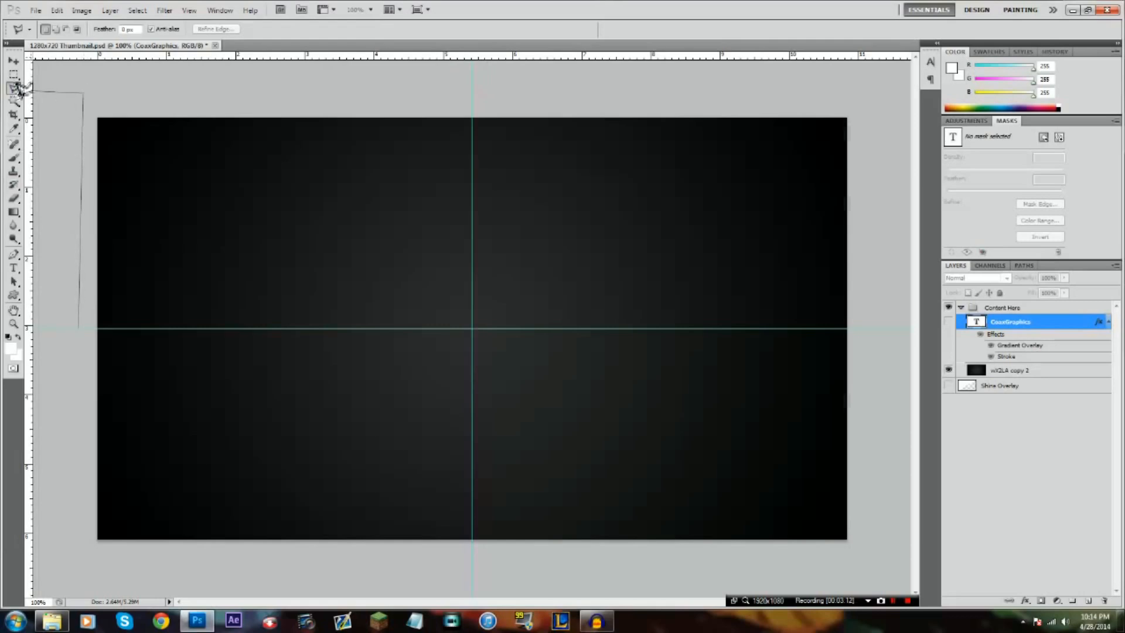
{"action": "left_click", "coordinate": [146, 103]}
{"action": "left_click", "coordinate": [79, 326]}
{"action": "key", "text": "ctrl+d"}
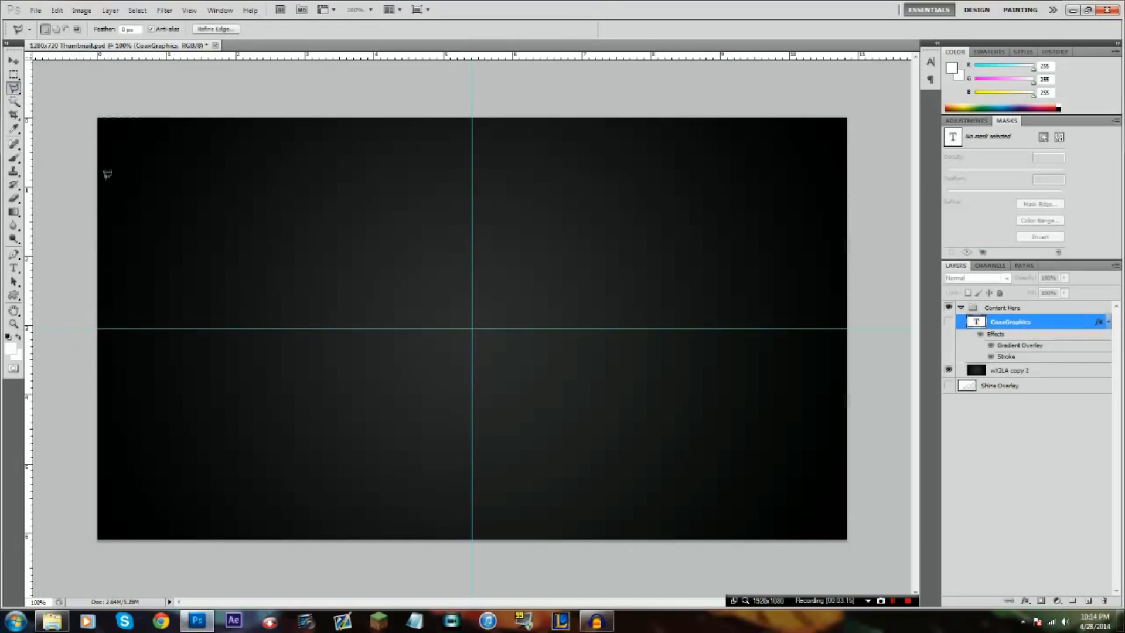
Select the canvas's upper-left quarter with the Polygonal Lasso, following the horizontal and vertical guides
{"action": "right_click", "coordinate": [13, 88]}
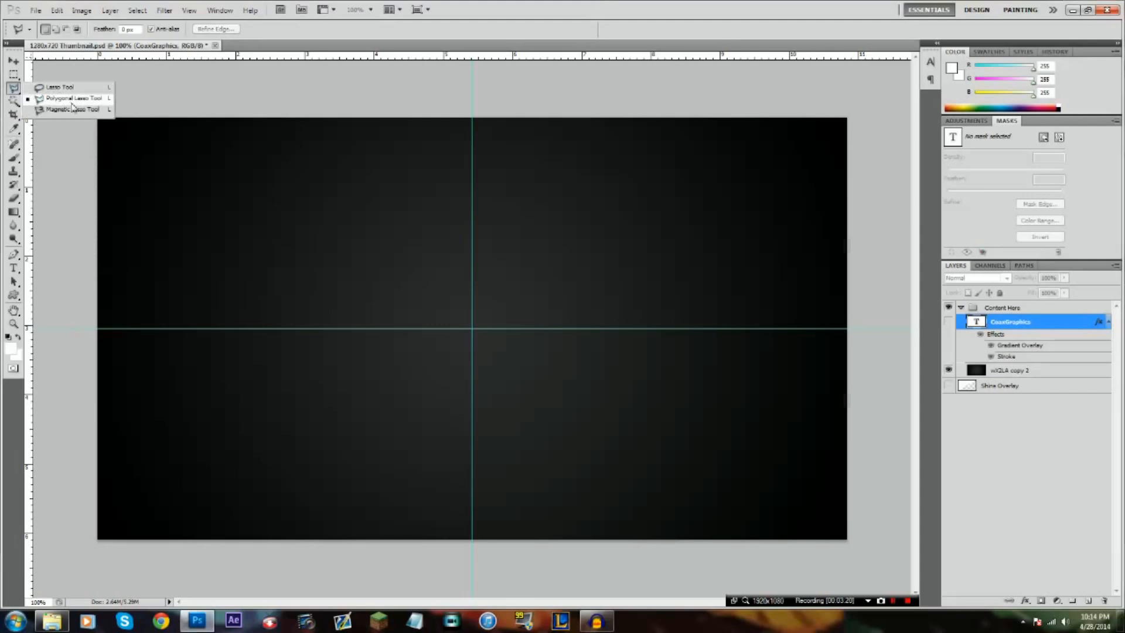
{"action": "left_click", "coordinate": [71, 101]}
{"action": "left_click", "coordinate": [76, 104]}
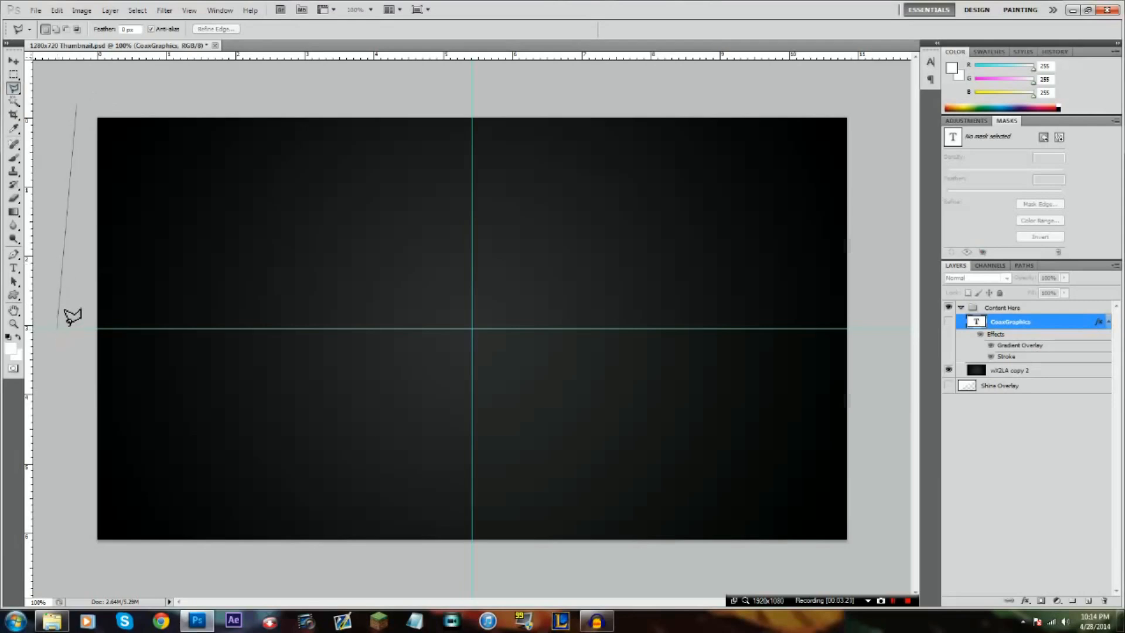
{"action": "left_click", "coordinate": [68, 328]}
{"action": "left_click", "coordinate": [472, 327]}
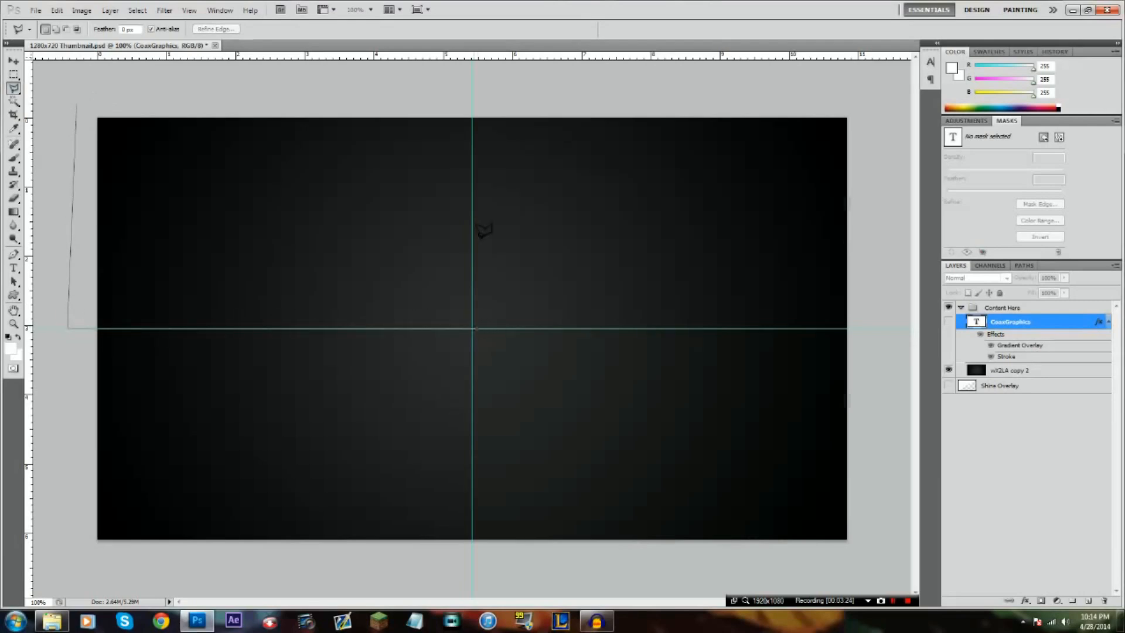
{"action": "left_click", "coordinate": [472, 79]}
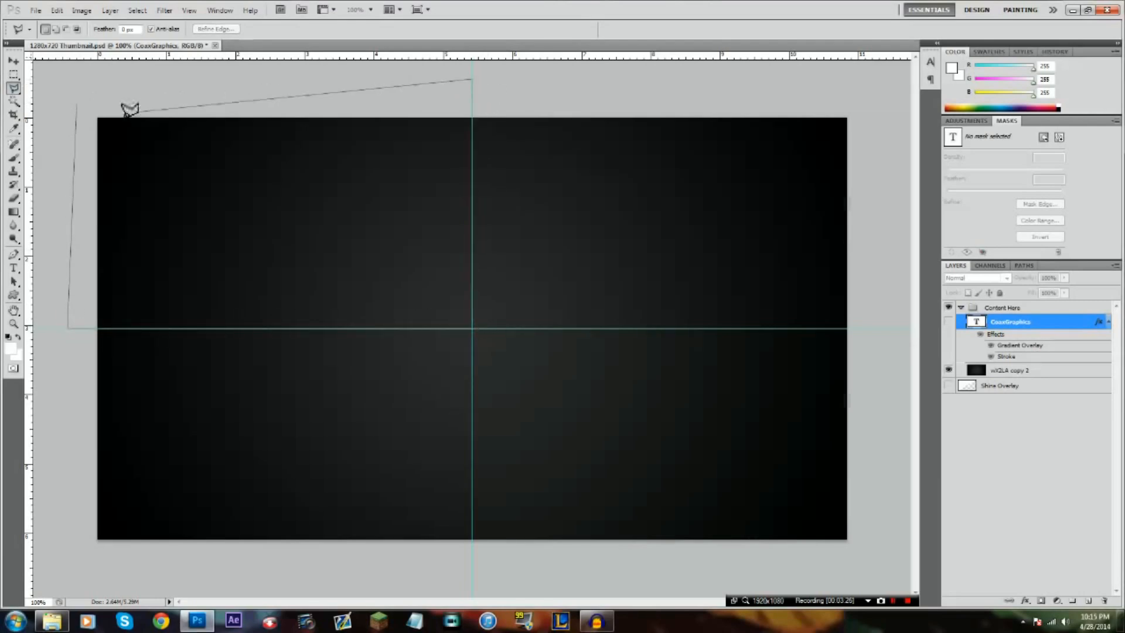
{"action": "left_click", "coordinate": [78, 103]}
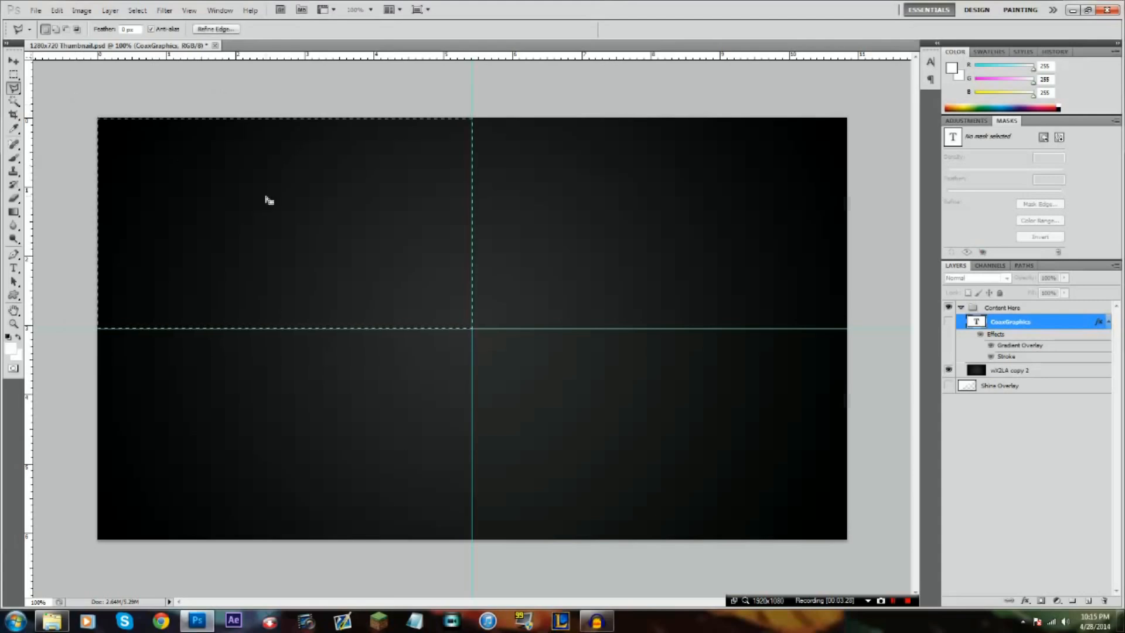
Try to apply a gradient to the selected quarter on the hidden CoaxGraphics layer
{"action": "right_click", "coordinate": [266, 198]}
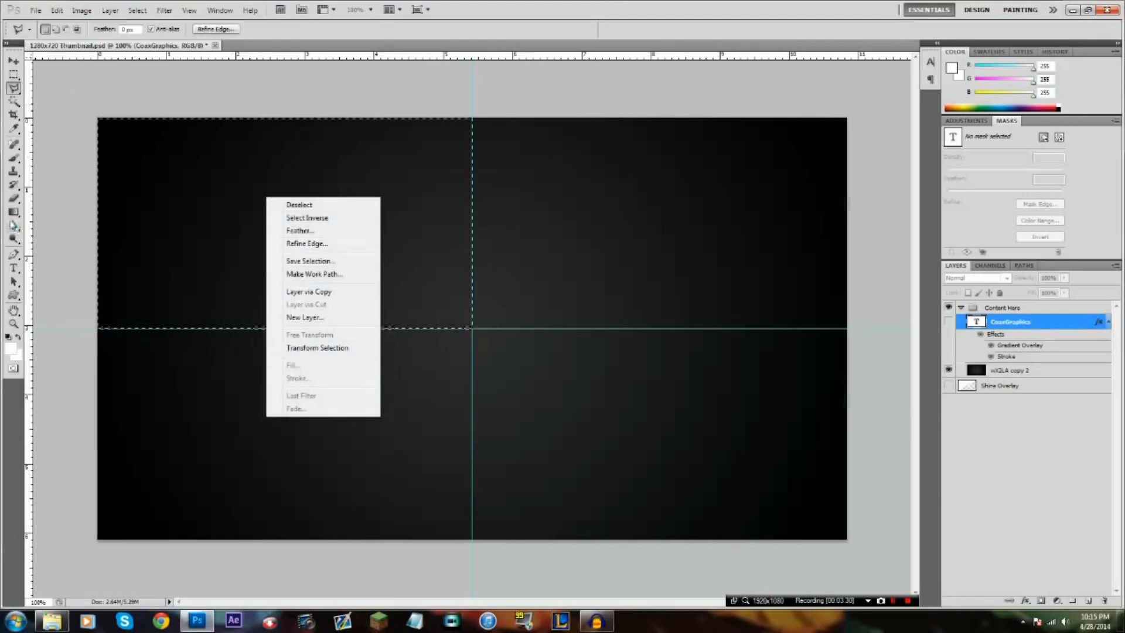
{"action": "left_click", "coordinate": [13, 212]}
{"action": "left_click", "coordinate": [262, 226]}
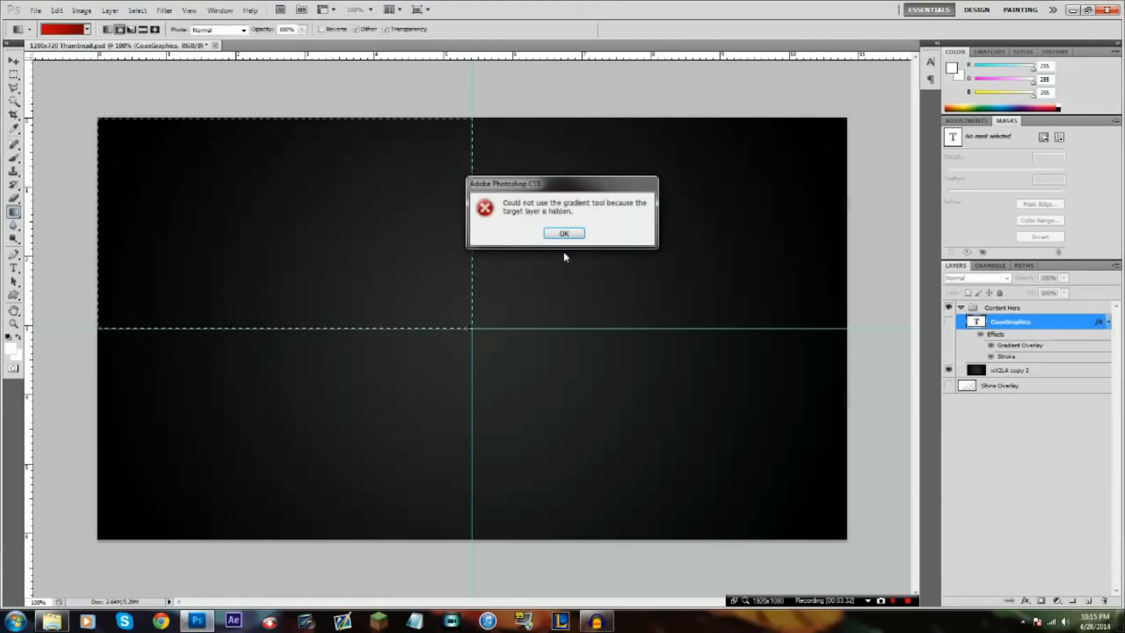
{"action": "left_click", "coordinate": [561, 234]}
Create a new layer and fill the selected quarter with solid white (ffffff) at 100% opacity
{"action": "left_click", "coordinate": [1090, 601]}
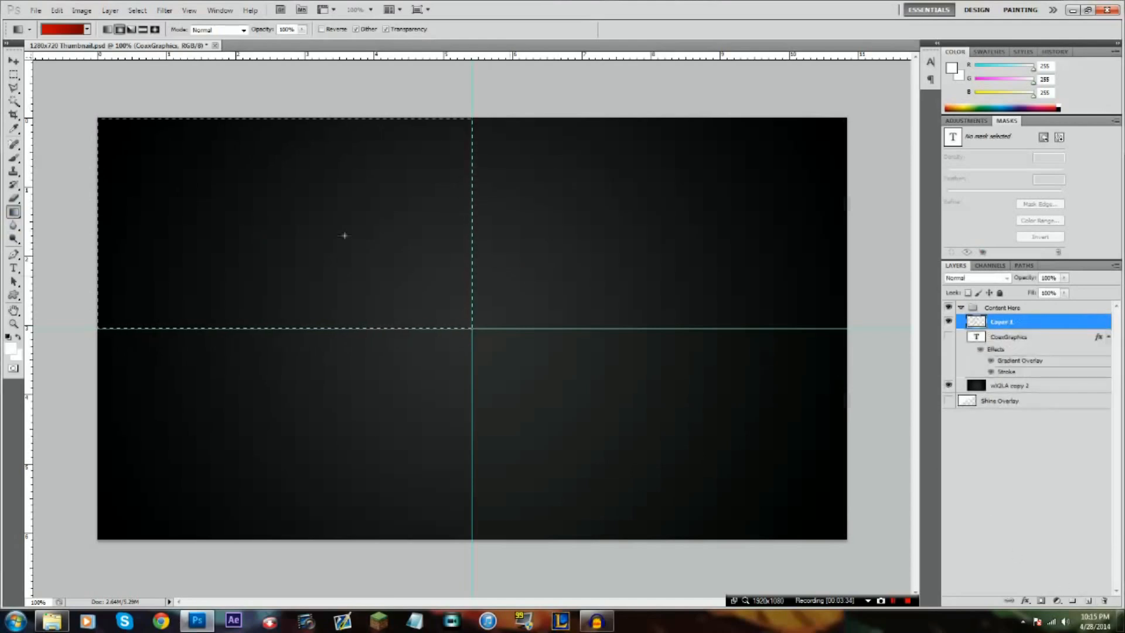
{"action": "left_click", "coordinate": [13, 89]}
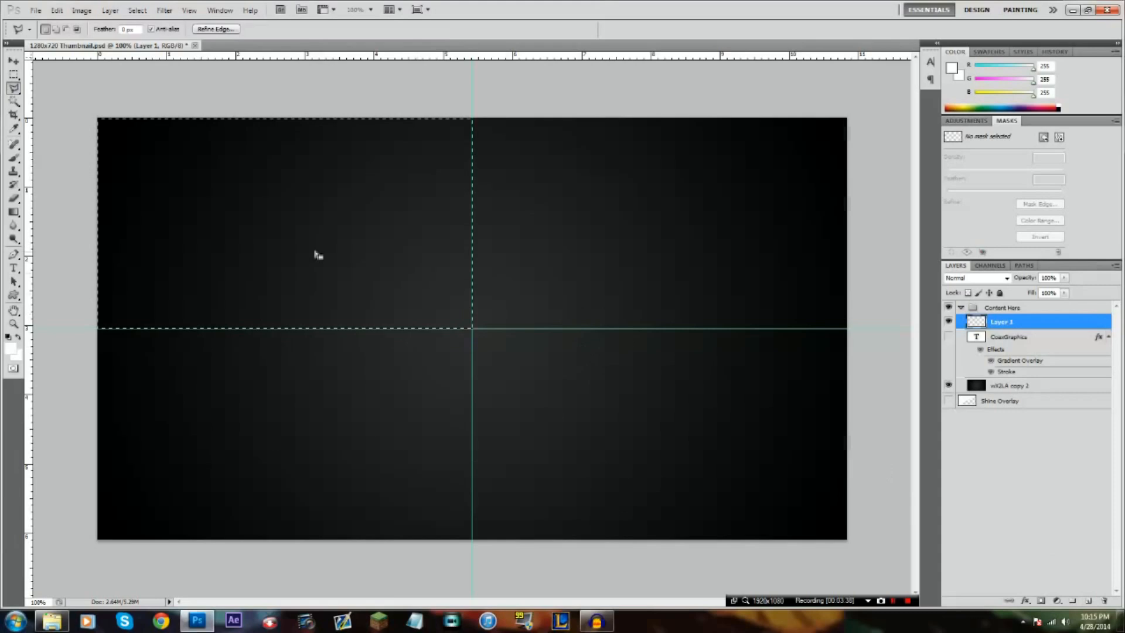
{"action": "right_click", "coordinate": [303, 207]}
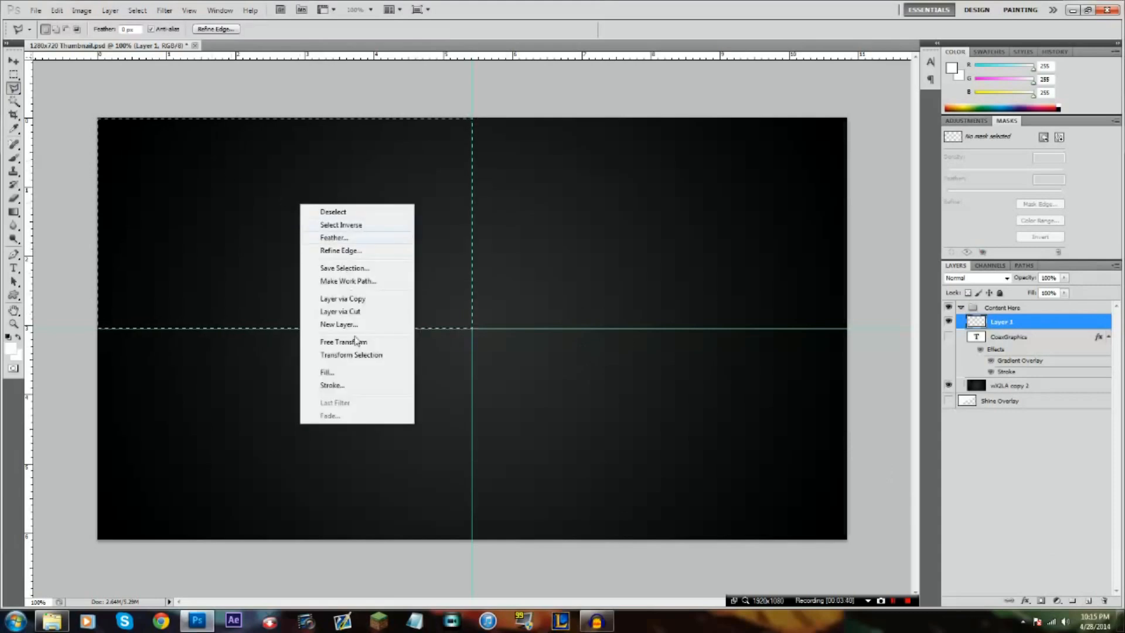
{"action": "left_click", "coordinate": [359, 376]}
{"action": "left_click", "coordinate": [561, 193]}
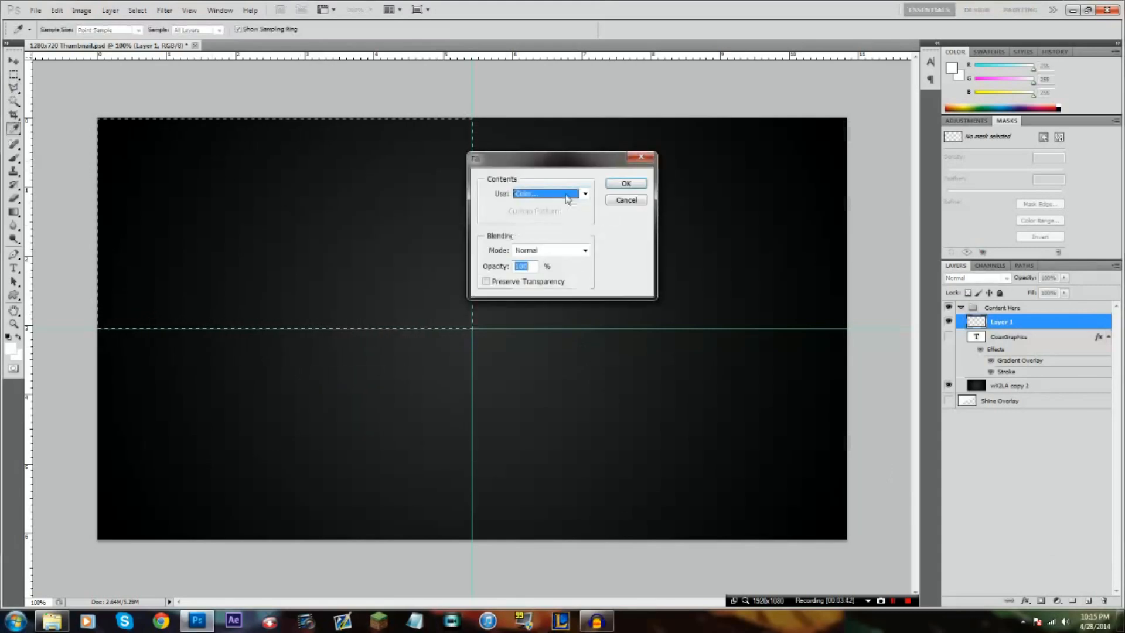
{"action": "left_click", "coordinate": [559, 226]}
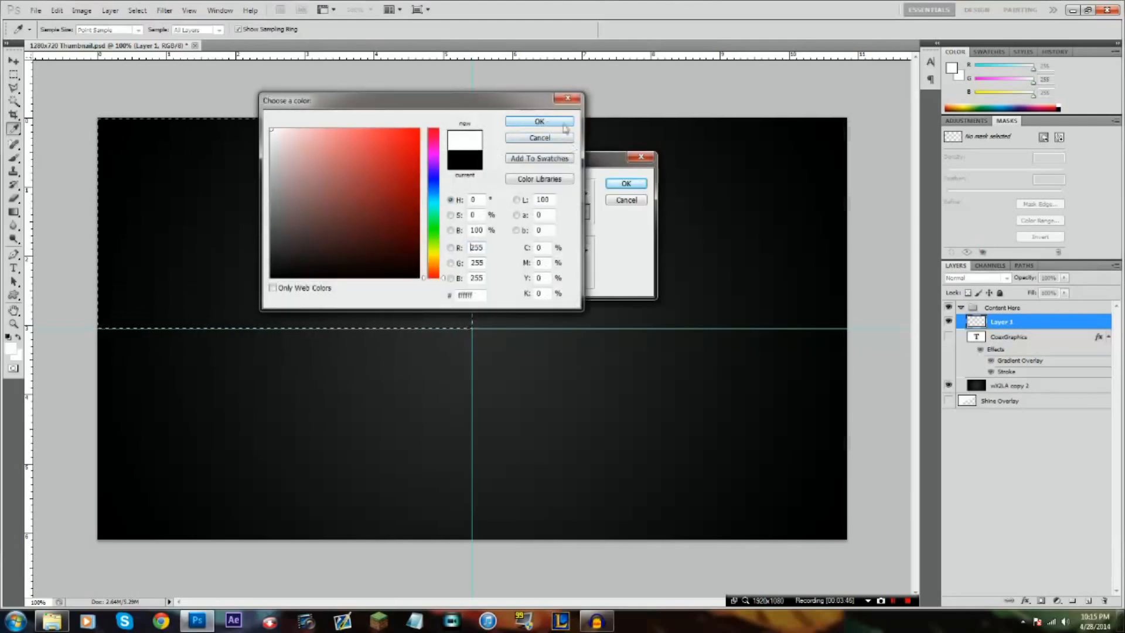
{"action": "left_click", "coordinate": [548, 124]}
{"action": "left_click", "coordinate": [623, 184]}
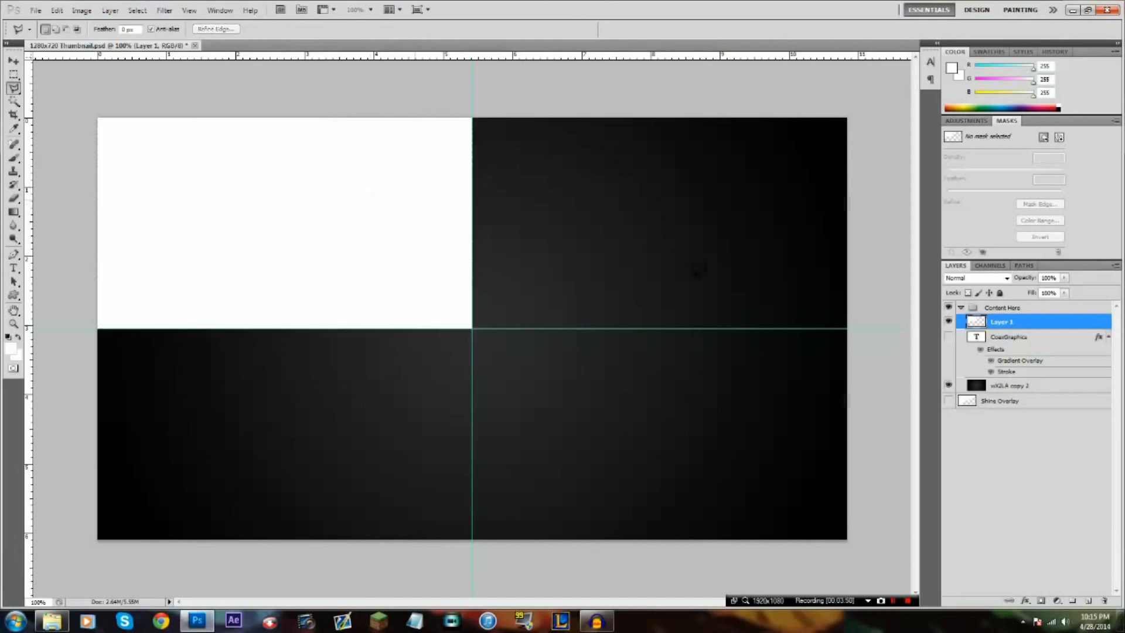
Scale the white rectangle to about 107% and centre it on the intersection of the two guides
{"action": "key", "text": "ctrl+t"}
{"action": "left_click_drag", "start_coordinate": [417, 171], "coordinate": [563, 275]}
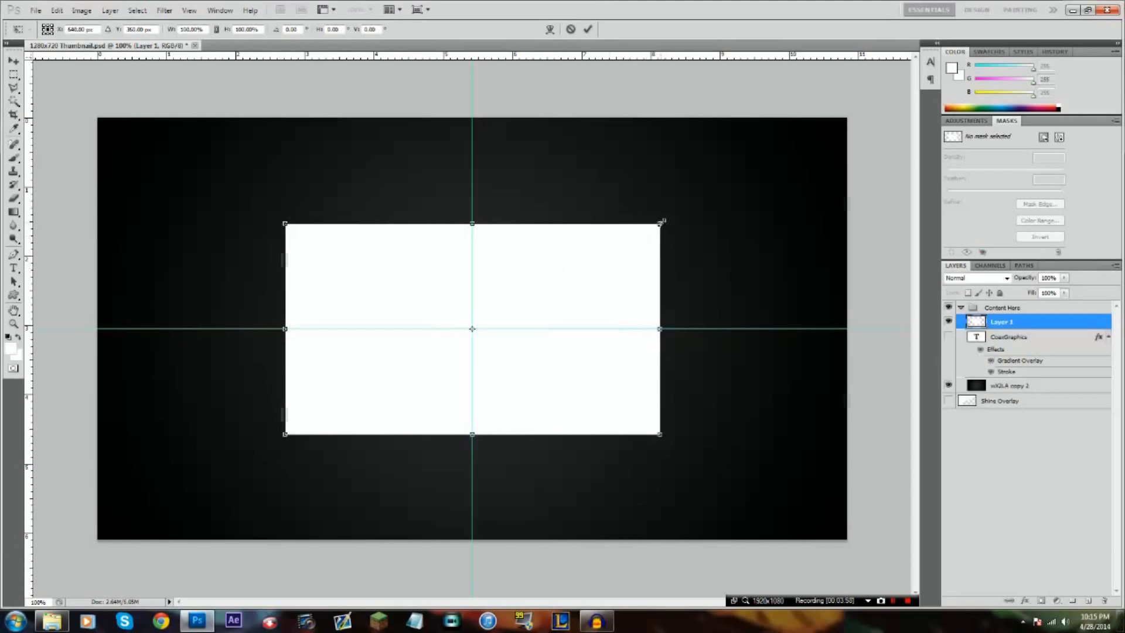
{"action": "left_click_drag", "start_coordinate": [674, 215], "coordinate": [679, 217]}
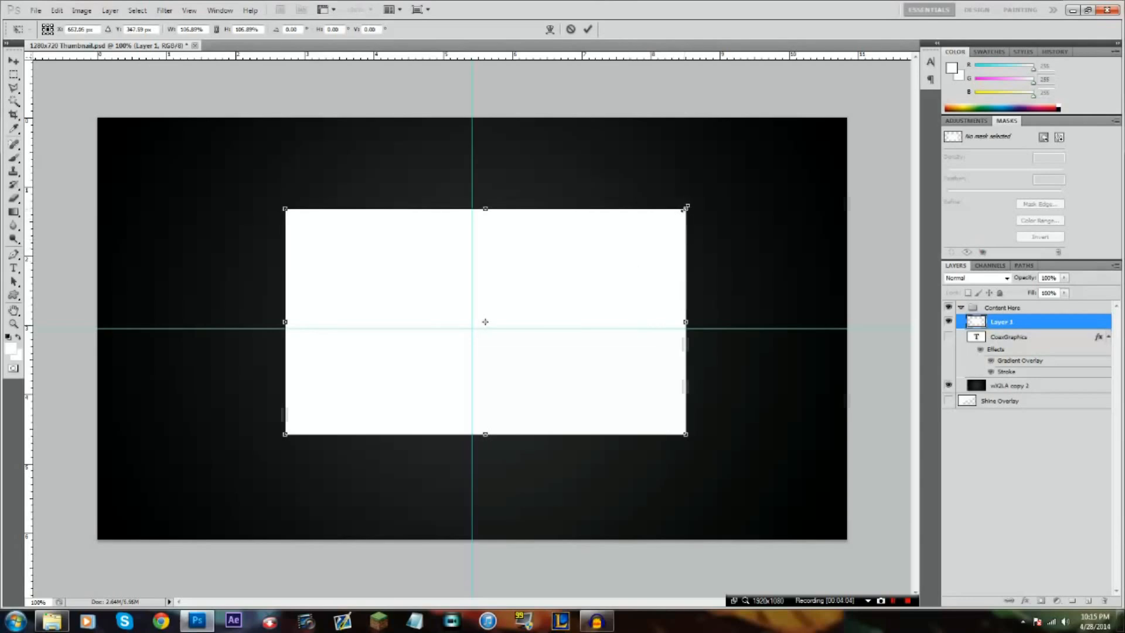
{"action": "left_click_drag", "start_coordinate": [595, 264], "coordinate": [581, 268]}
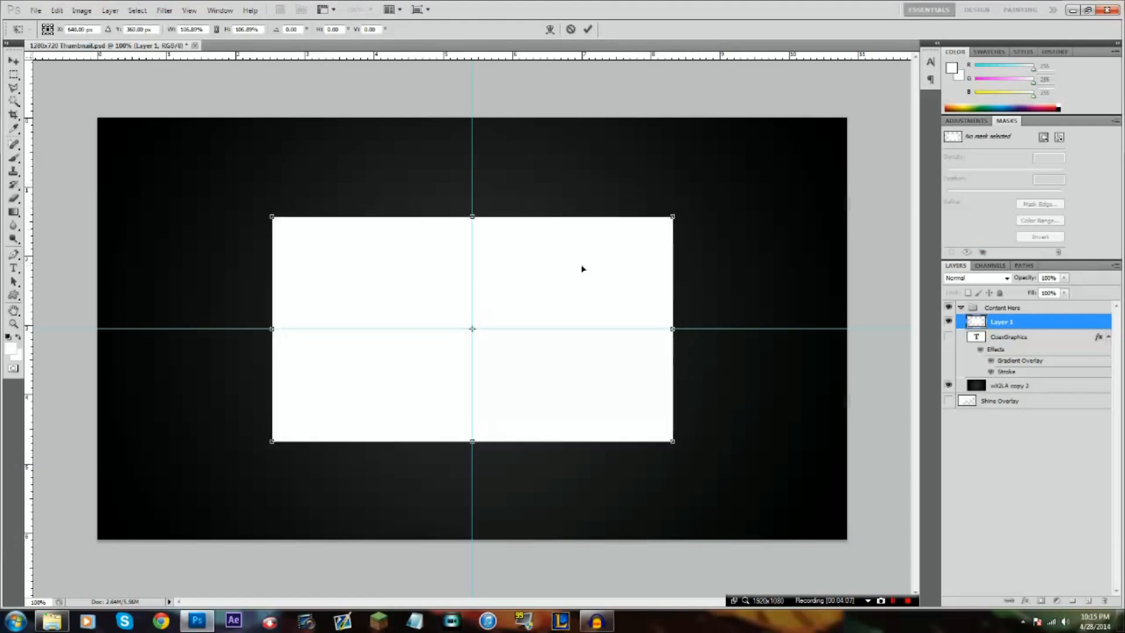
{"action": "left_click", "coordinate": [588, 30]}
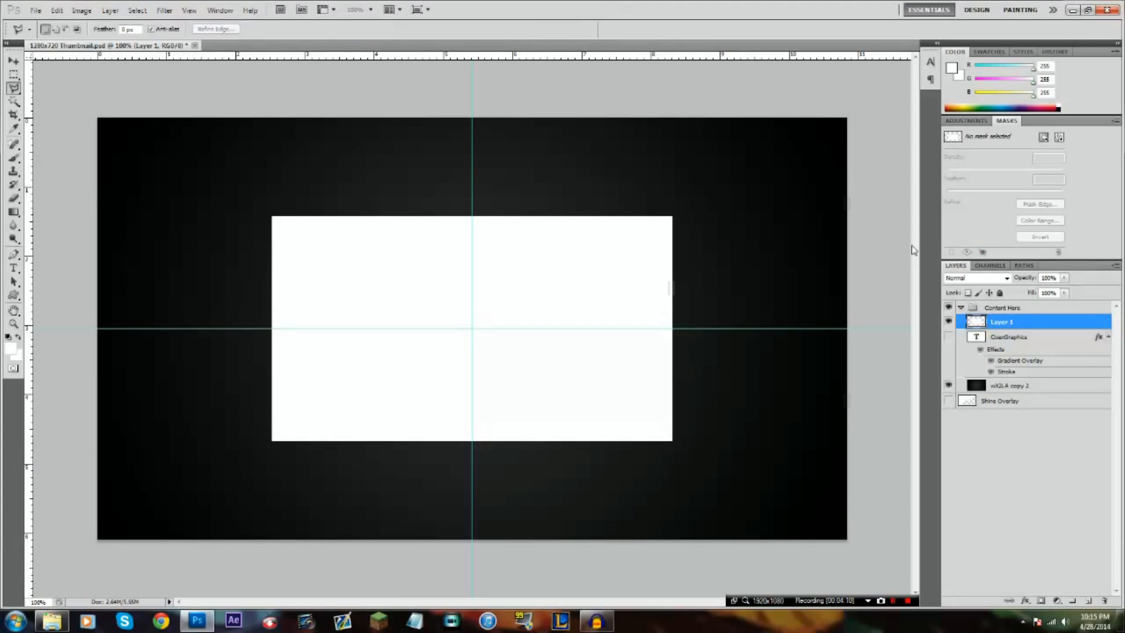
Show the CoaxGraphics layer and position the title so its letters sit directly on the white rectangle's upper edge
{"action": "left_click", "coordinate": [948, 337]}
{"action": "left_click", "coordinate": [1000, 341]}
{"action": "key", "text": "ctrl+t"}
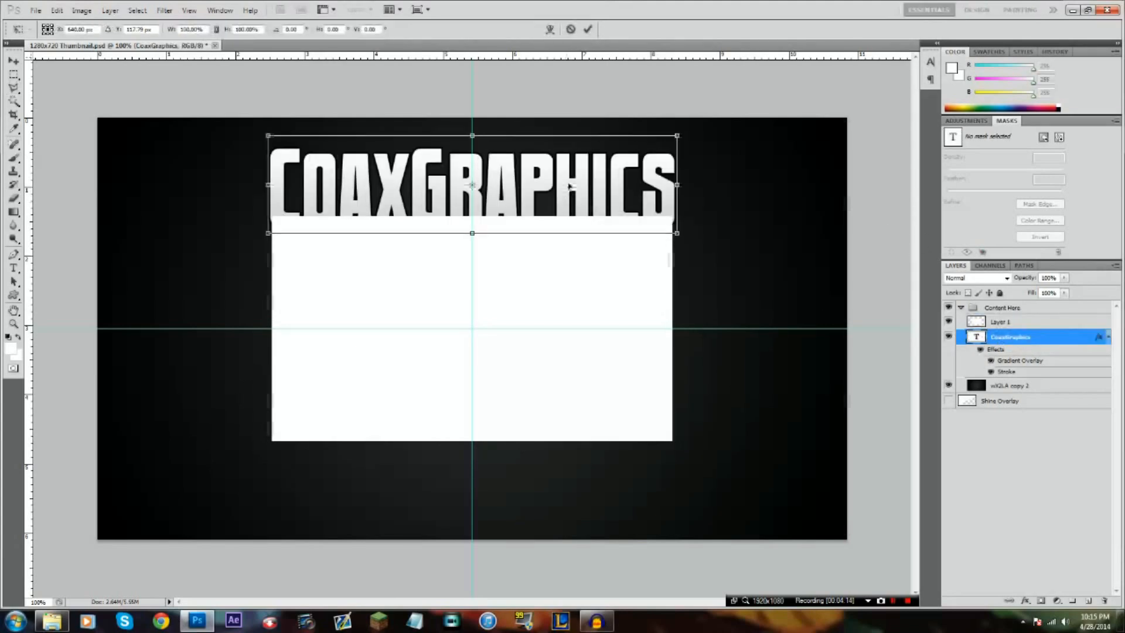
{"action": "left_click_drag", "start_coordinate": [566, 193], "coordinate": [568, 174]}
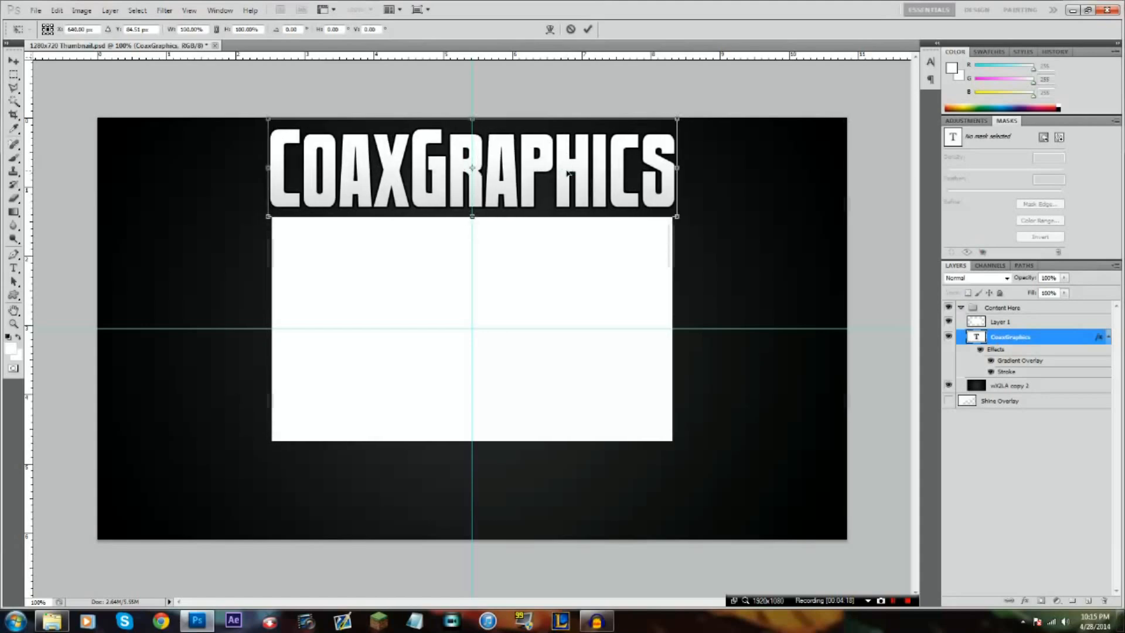
{"action": "key", "text": "Down"}
{"action": "key", "text": "Down"}
{"action": "key", "text": "Down"}
{"action": "key", "text": "Down"}
{"action": "key", "text": "Down"}
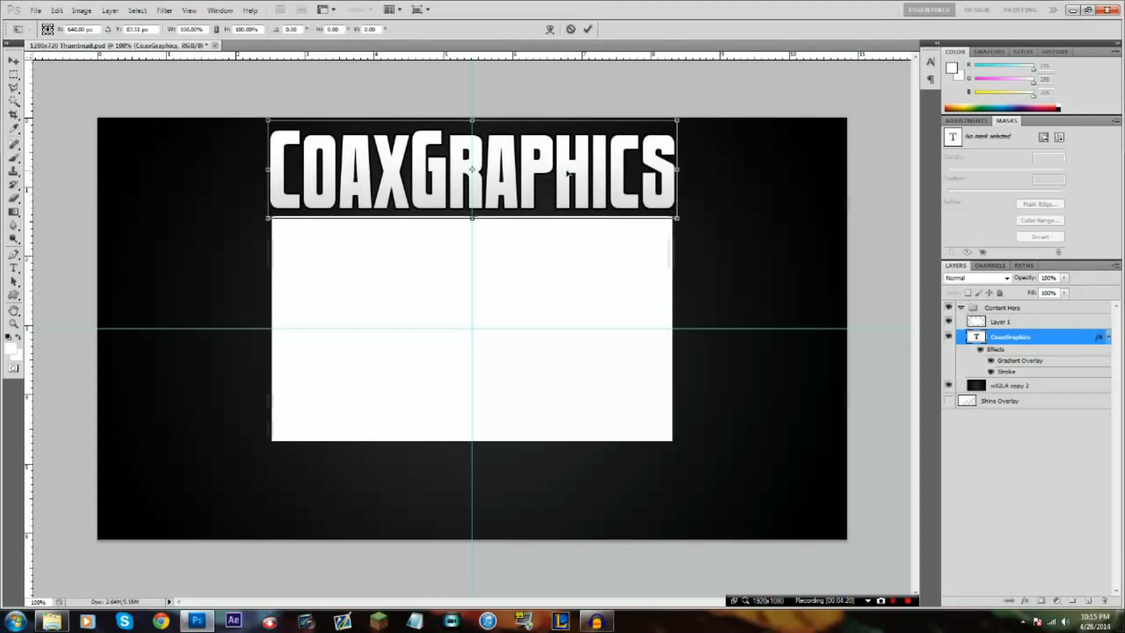
{"action": "key", "text": "Down"}
{"action": "key", "text": "Down"}
{"action": "key", "text": "Down"}
{"action": "key", "text": "Down"}
{"action": "key", "text": "Down"}
{"action": "key", "text": "Down"}
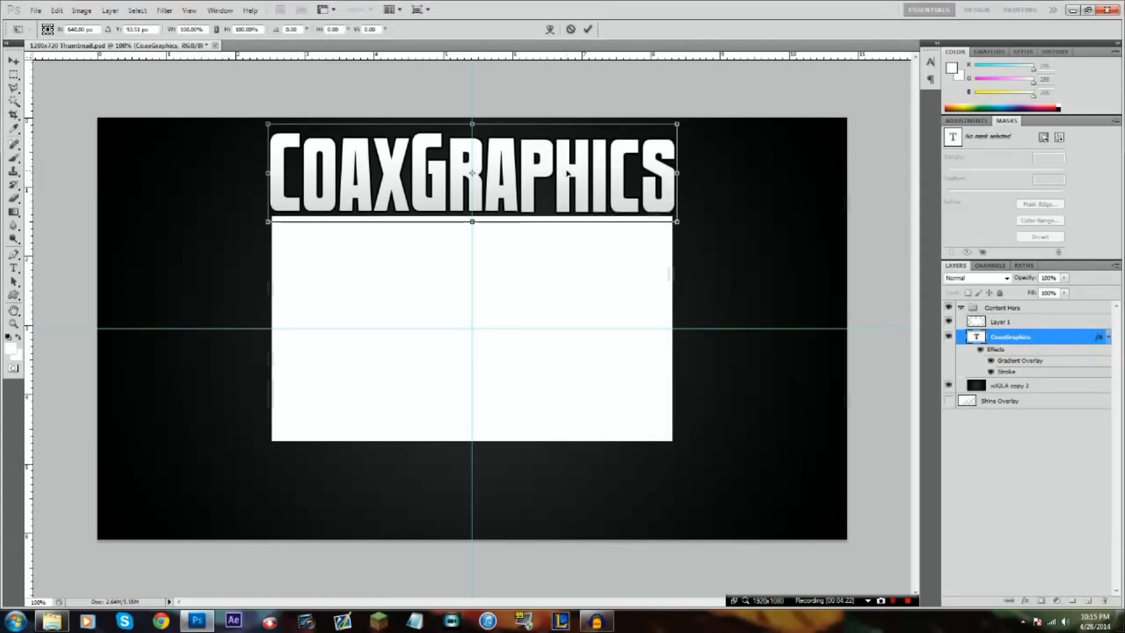
{"action": "key", "text": "Down"}
{"action": "key", "text": "Down"}
{"action": "key", "text": "Down"}
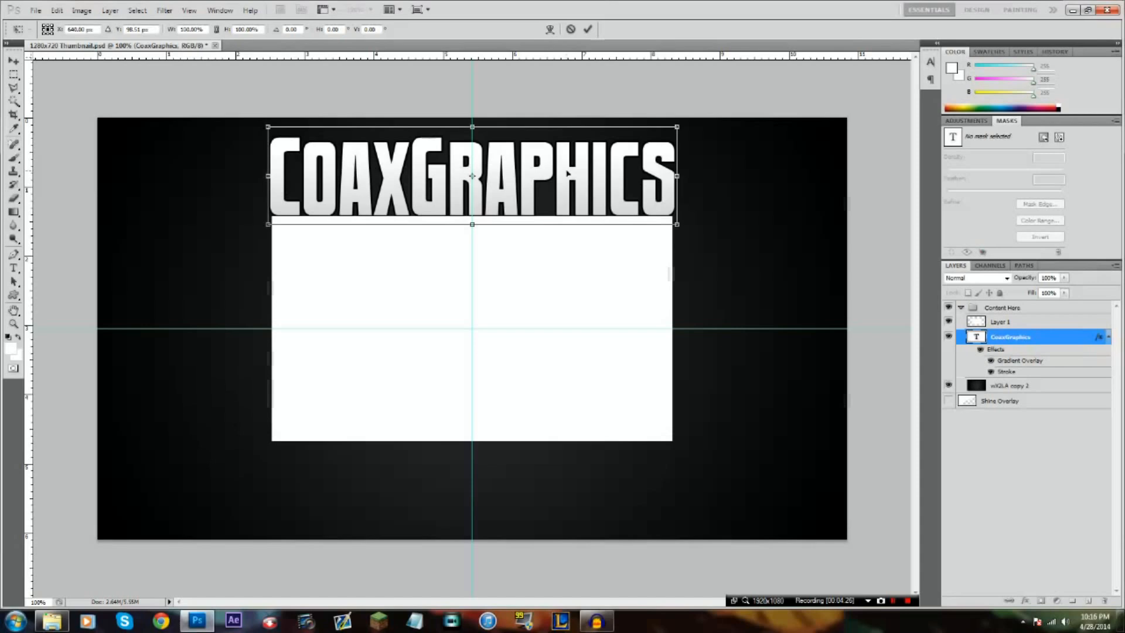
{"action": "key", "text": "Return"}
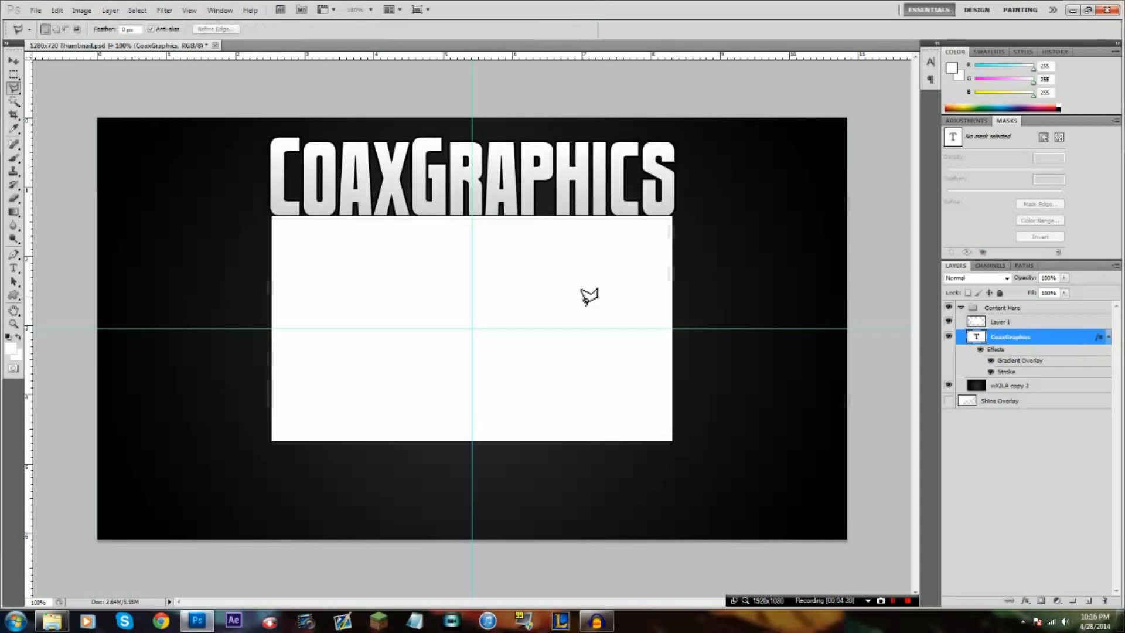
Duplicate the CoaxGraphics layer and rename the copy "Like the video"
{"action": "right_click", "coordinate": [1043, 347]}
{"action": "left_click", "coordinate": [981, 302]}
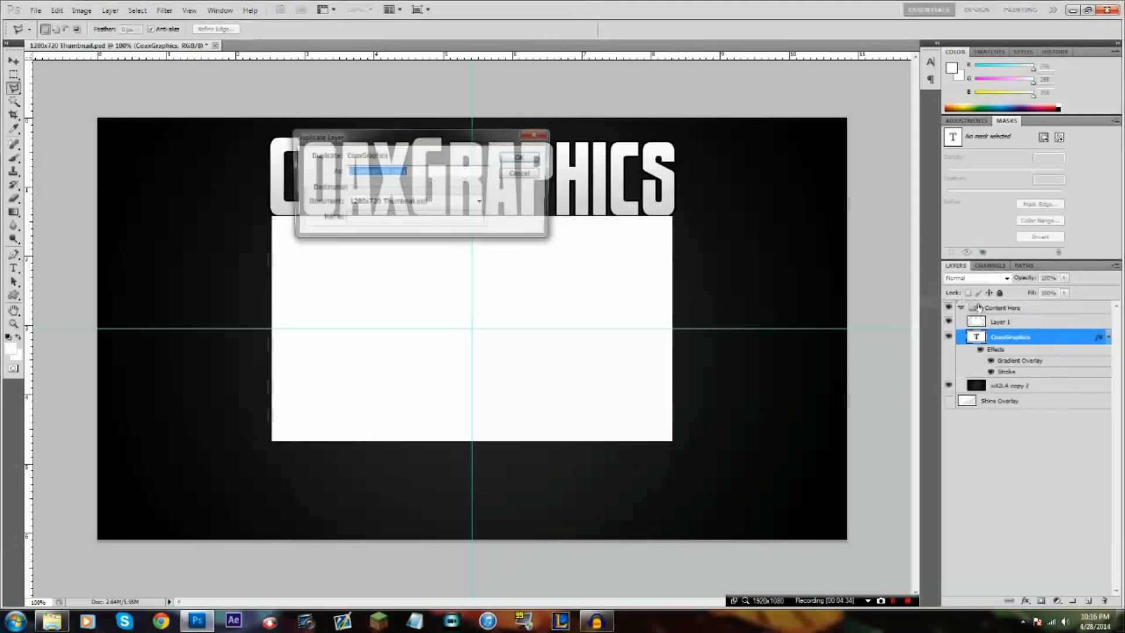
{"action": "left_click", "coordinate": [521, 158]}
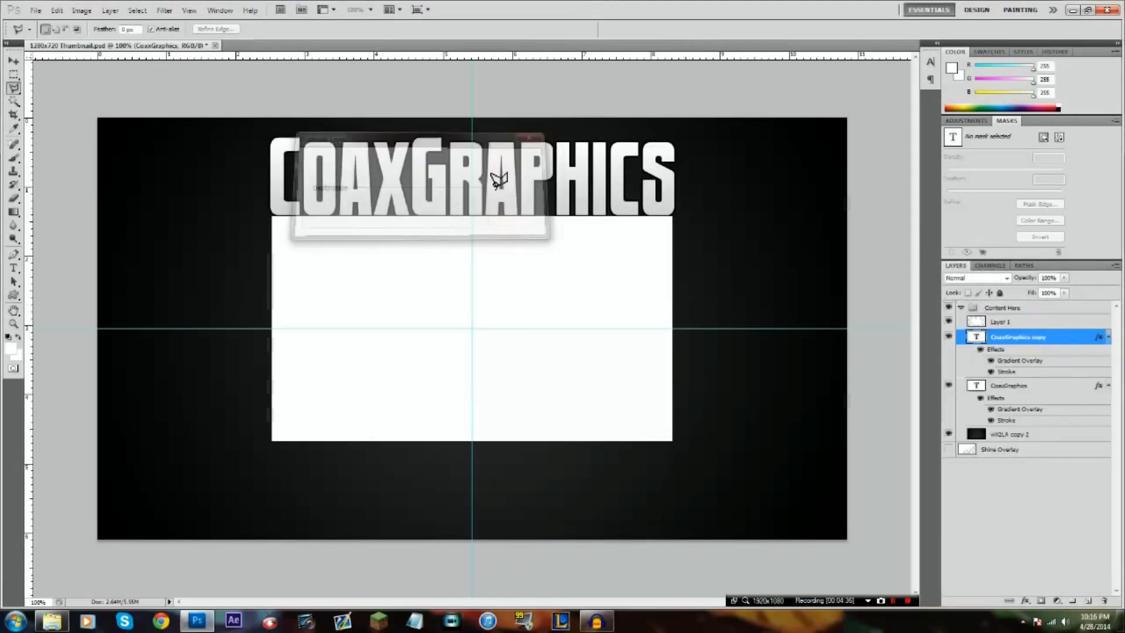
{"action": "double_click", "coordinate": [1011, 336]}
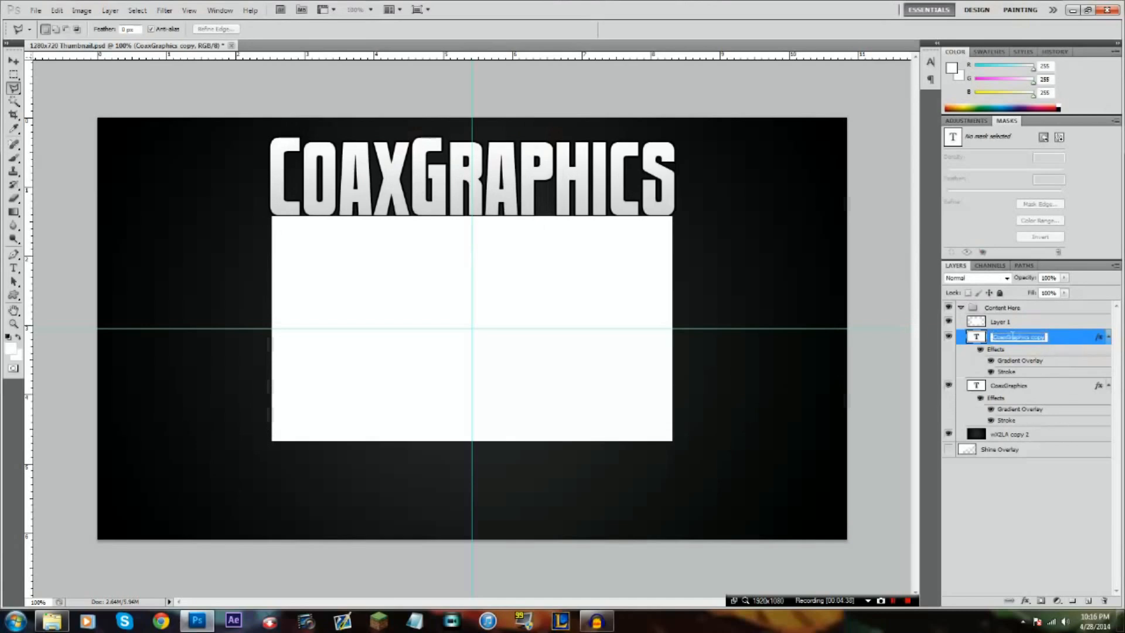
{"action": "type", "text": "S"}
{"action": "key", "text": "BackSpace"}
{"action": "type", "text": "Like f"}
{"action": "type", "text": "he video"}
{"action": "key", "text": "Return"}
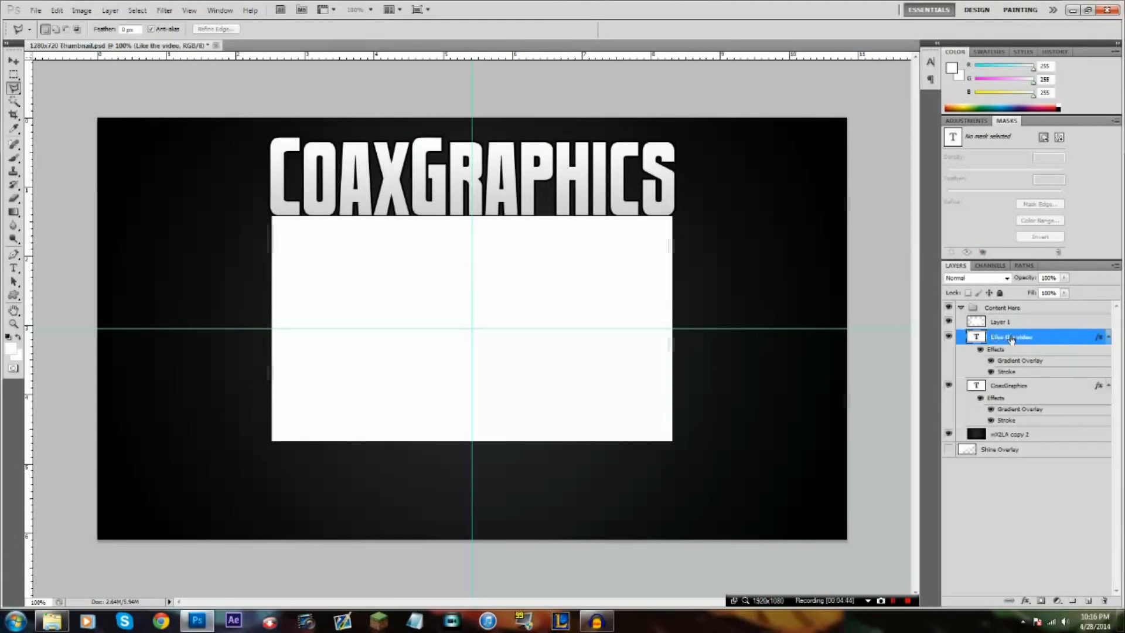
Move the text of the "Like the video" layer down to the white rectangle's lower edge and select all of it
{"action": "left_click", "coordinate": [13, 267]}
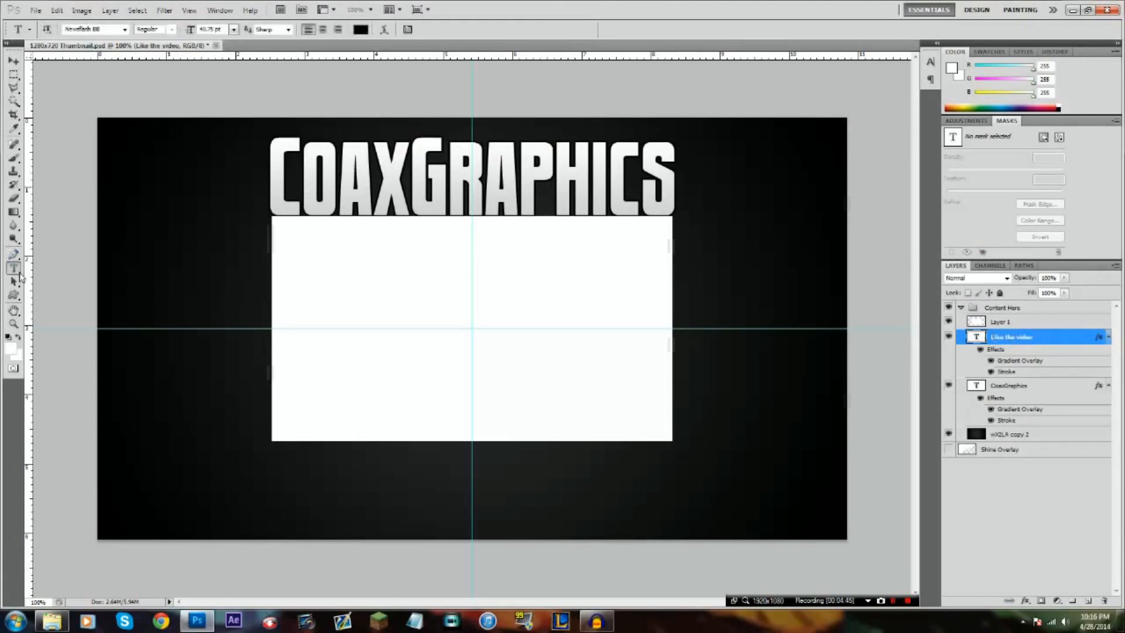
{"action": "left_click", "coordinate": [359, 200]}
{"action": "key", "text": "ctrl+a"}
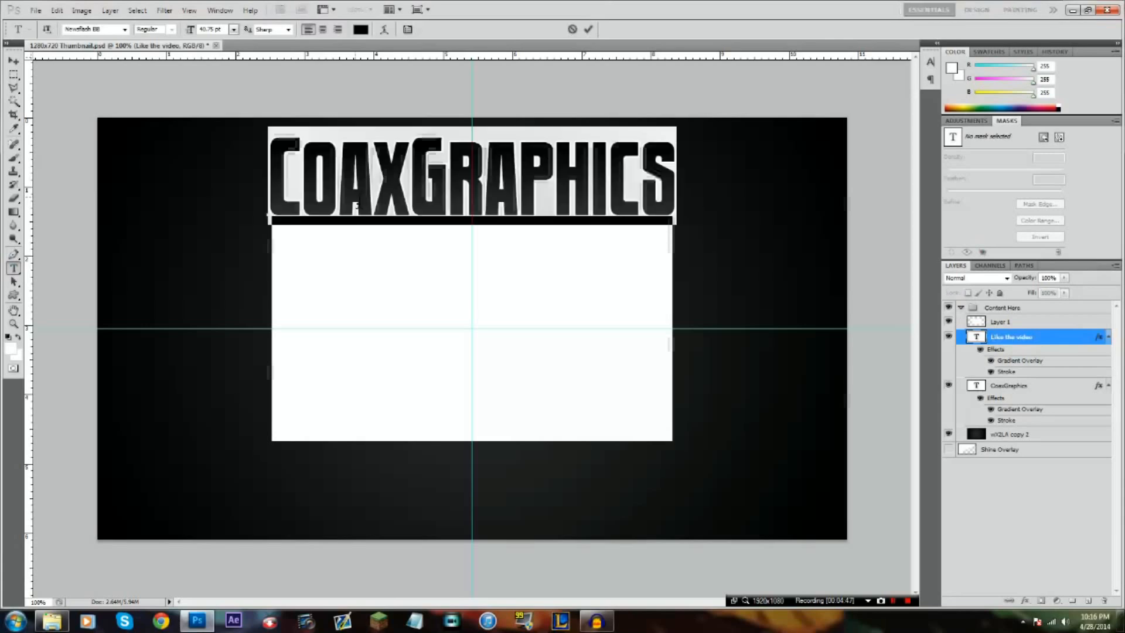
{"action": "left_click_drag", "start_coordinate": [534, 287], "coordinate": [549, 545]}
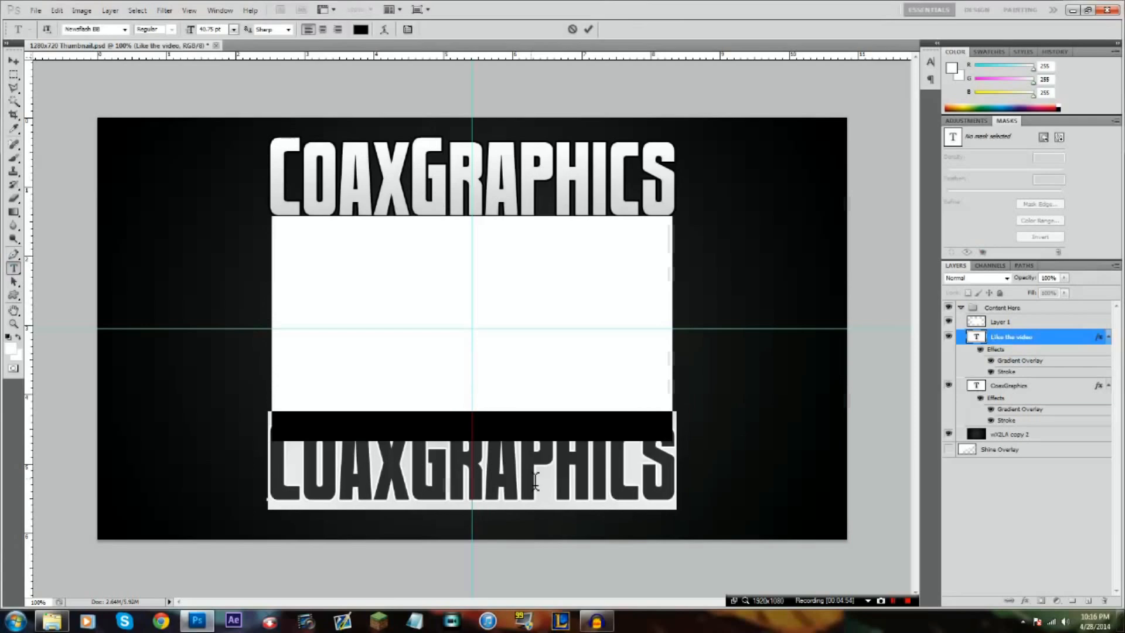
Replace the duplicated title text with "Remember to Leave a like"
{"action": "type", "text": "Lik"}
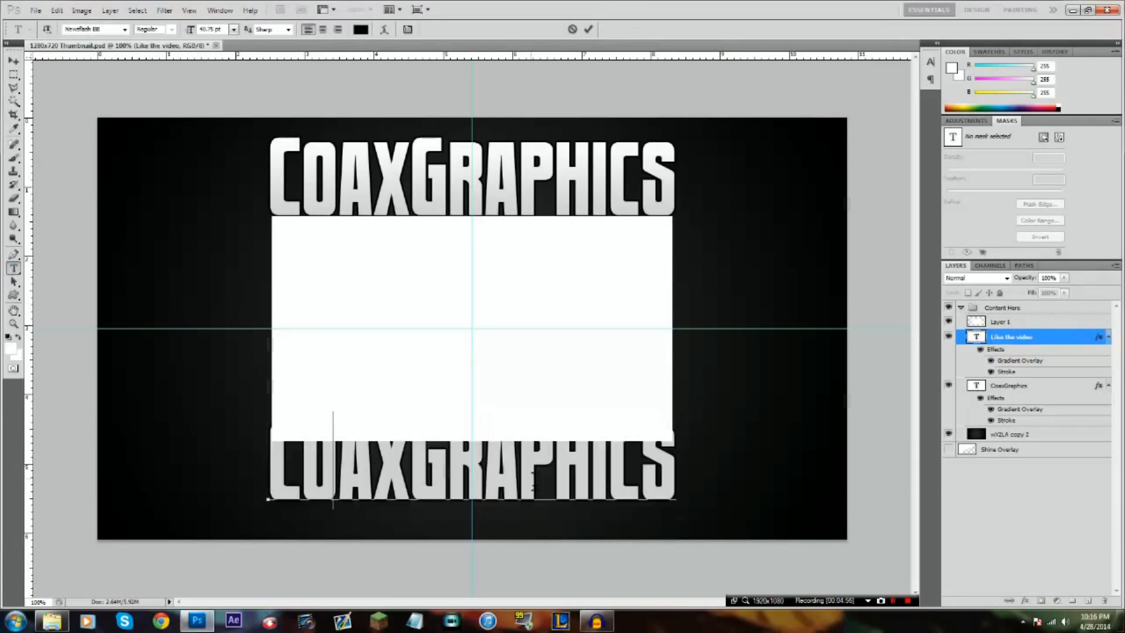
{"action": "type", "text": "member to lea"}
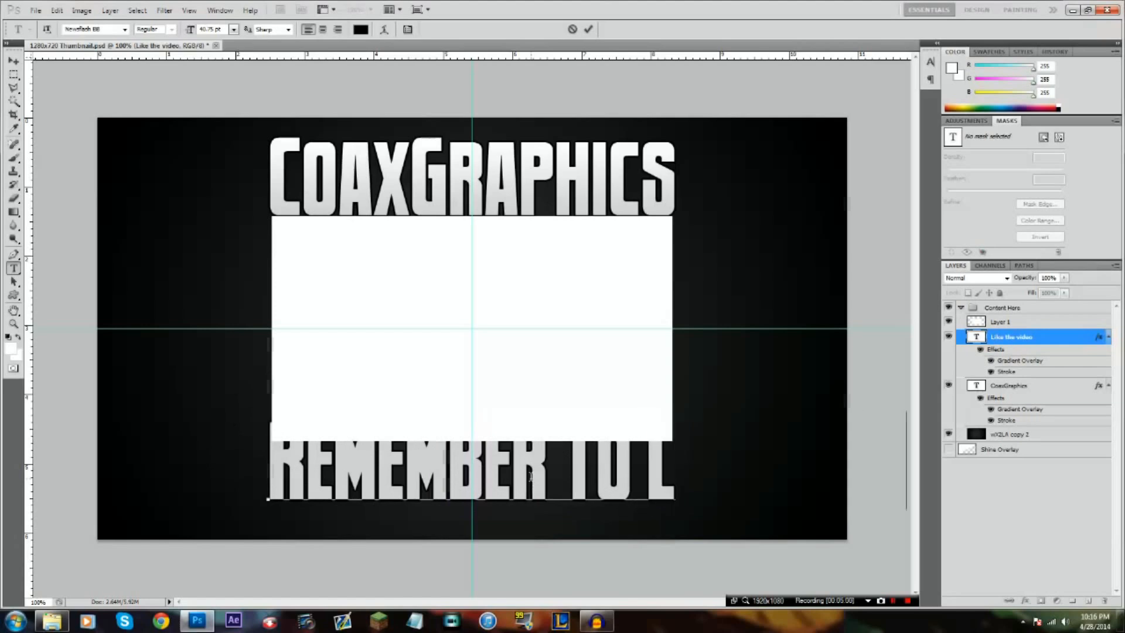
{"action": "type", "text": "ve a"}
Scale down the "Remember to Leave a like" caption and move it below the white rectangle, clear of its lower edge
{"action": "left_click_drag", "start_coordinate": [385, 498], "coordinate": [664, 454]}
{"action": "left_click_drag", "start_coordinate": [787, 488], "coordinate": [416, 535]}
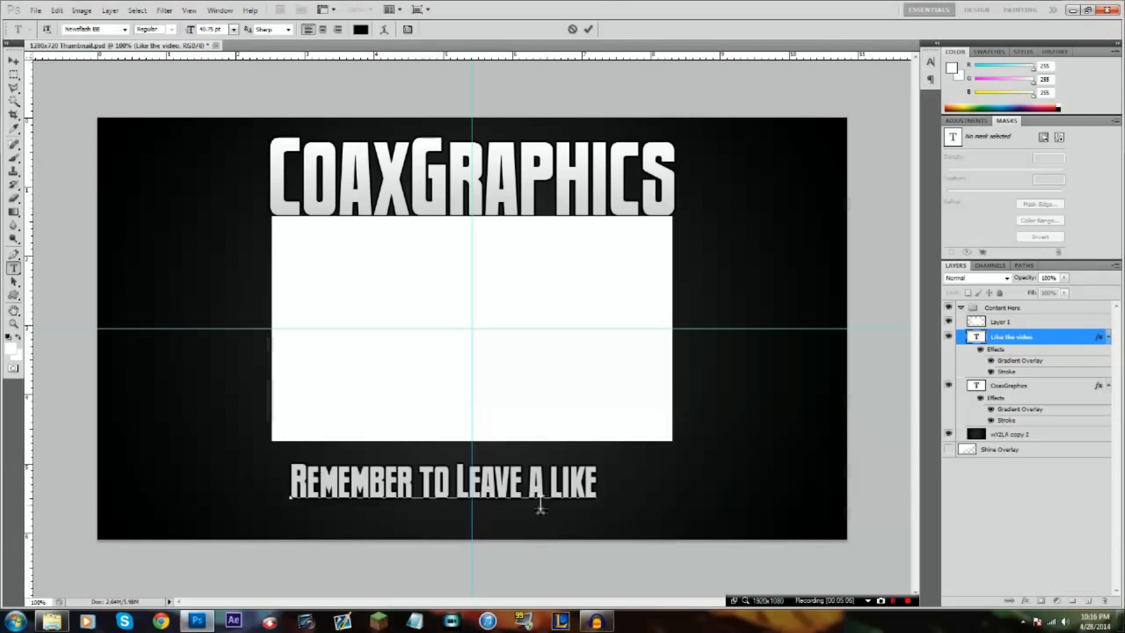
{"action": "left_click_drag", "start_coordinate": [573, 519], "coordinate": [578, 543]}
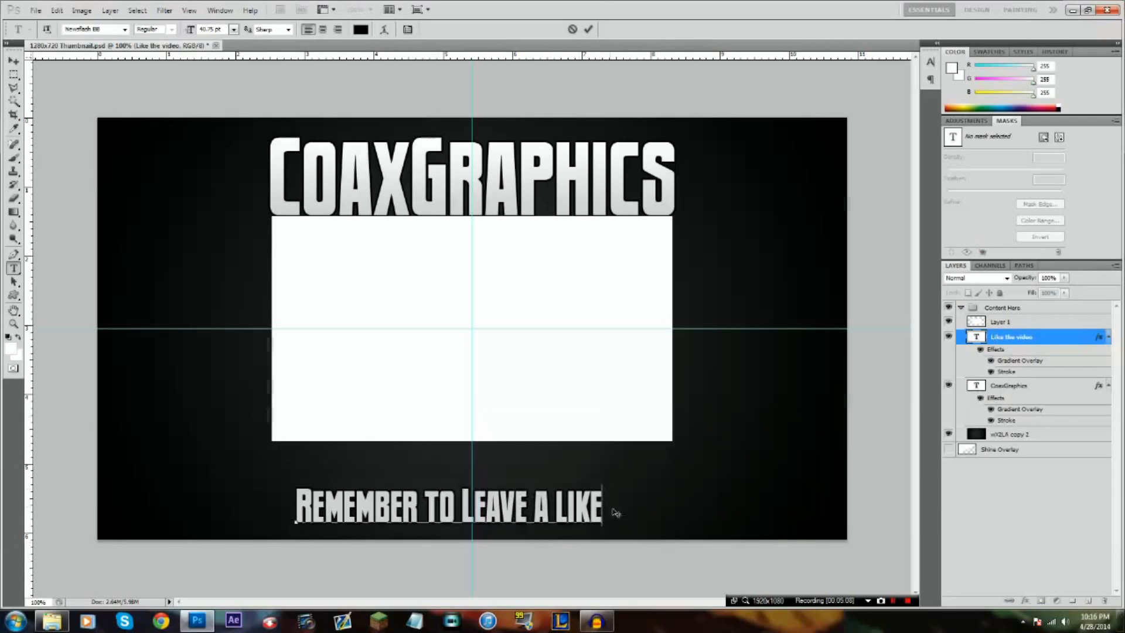
{"action": "left_click", "coordinate": [593, 525]}
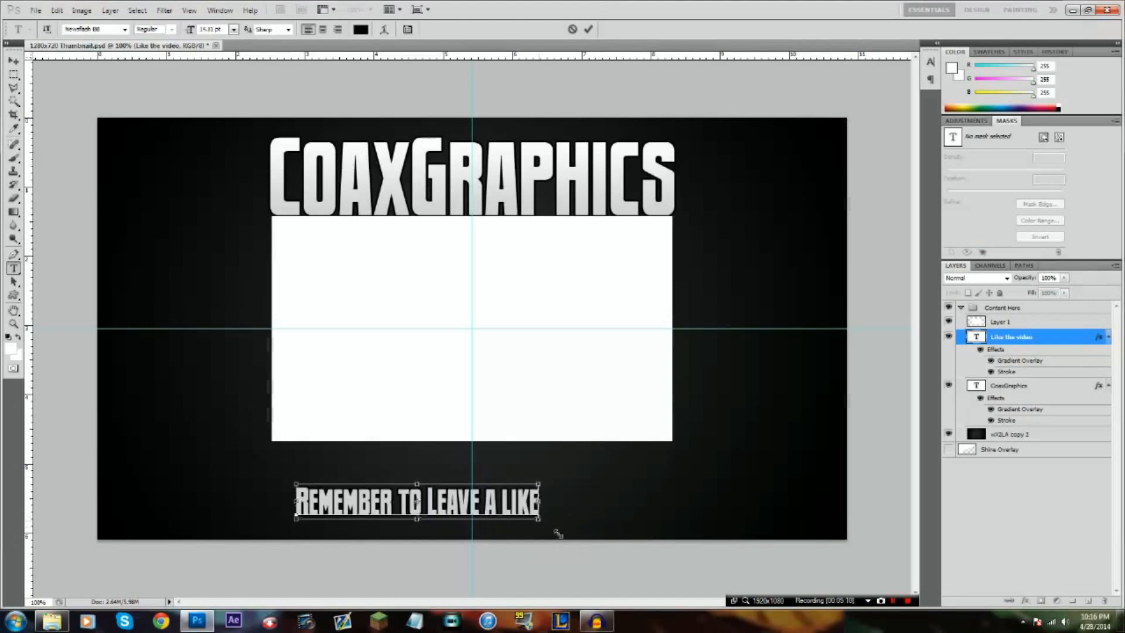
{"action": "left_click", "coordinate": [588, 29]}
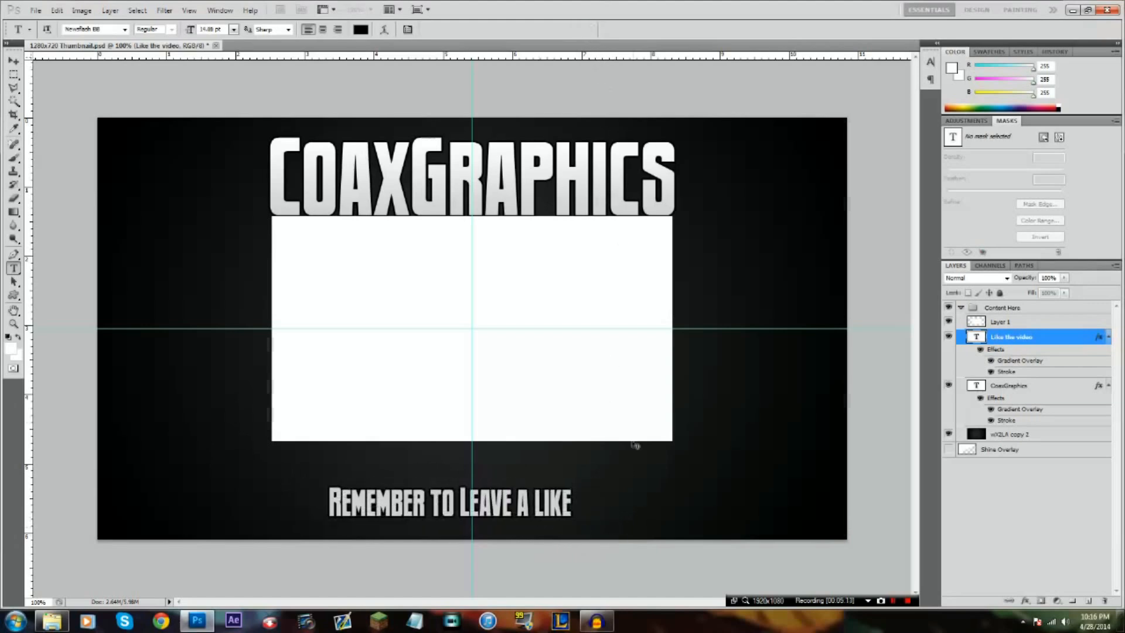
Centre the caption on the vertical guide and lower it slightly towards the canvas's bottom edge
{"action": "key", "text": "ctrl+t"}
{"action": "left_click_drag", "start_coordinate": [518, 505], "coordinate": [540, 508]}
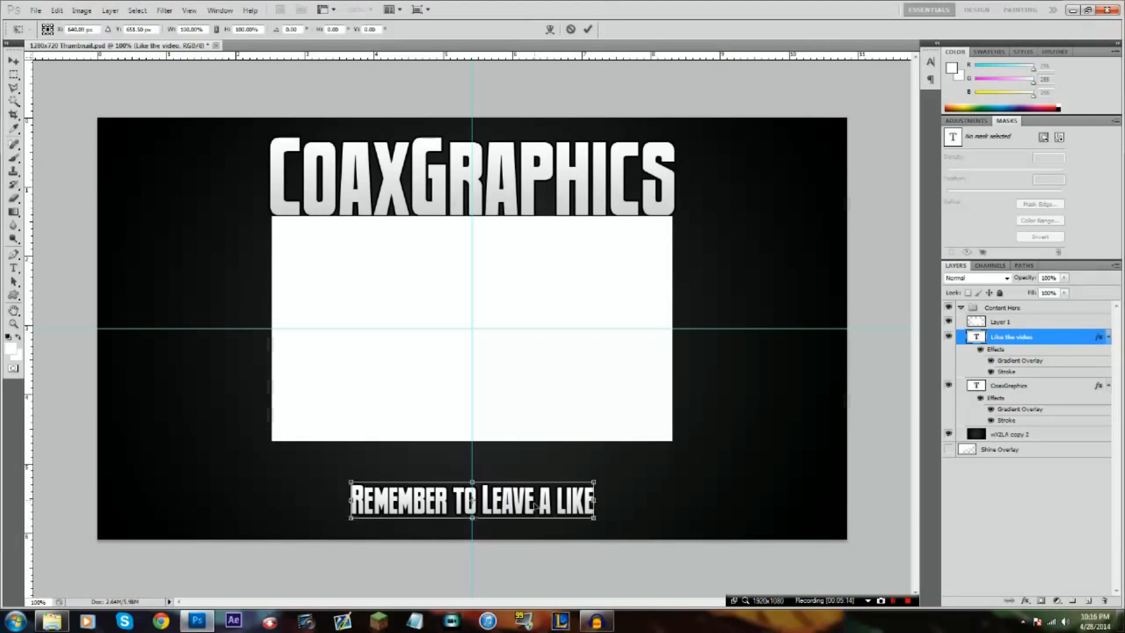
{"action": "left_click", "coordinate": [588, 29]}
{"action": "key", "text": "ctrl+t"}
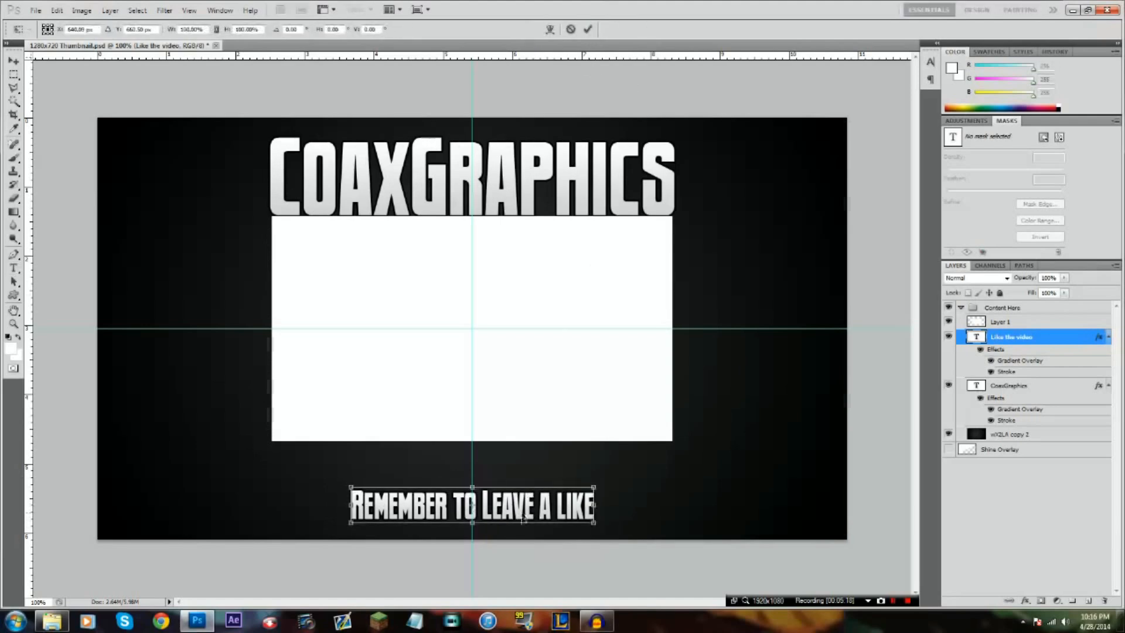
{"action": "left_click_drag", "start_coordinate": [522, 513], "coordinate": [522, 518]}
{"action": "key", "text": "Return"}
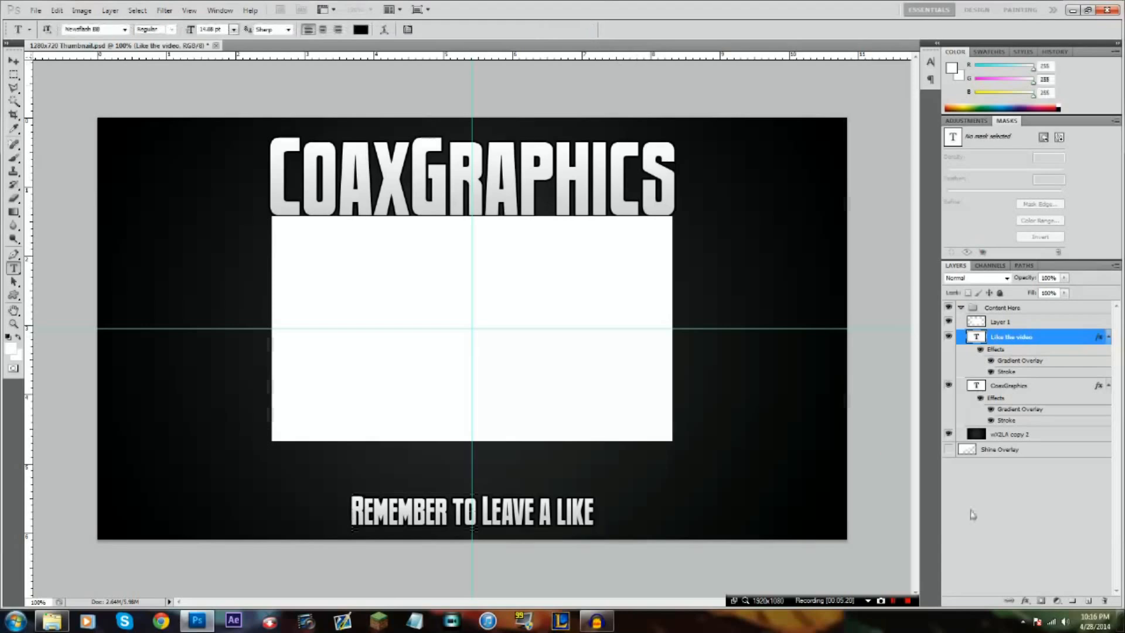
Place the fb-thumbs-up image from the GFX folder into the outro document as a new layer
{"action": "left_click", "coordinate": [66, 619]}
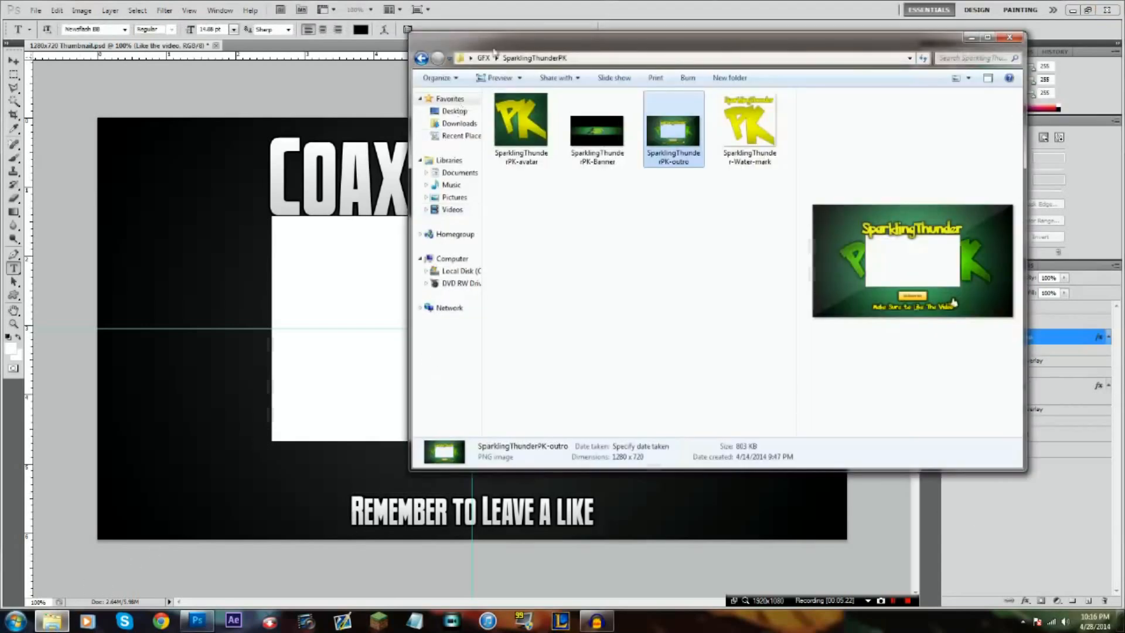
{"action": "left_click", "coordinate": [683, 296]}
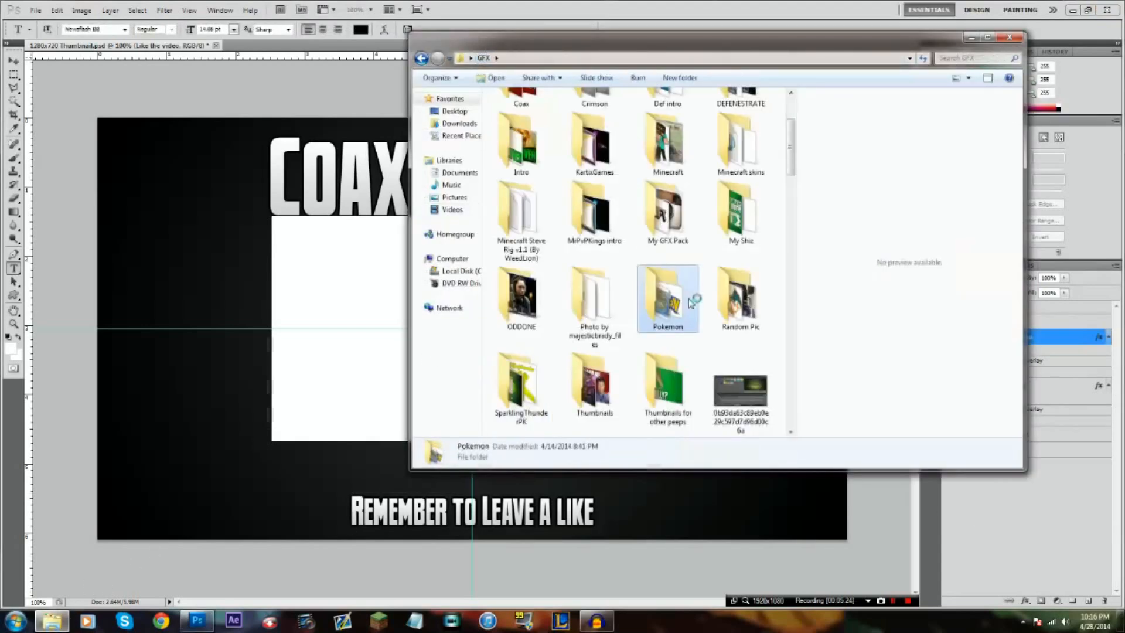
{"action": "scroll", "coordinate": [683, 297], "scroll_direction": "down", "scroll_amount": 5}
{"action": "scroll", "coordinate": [683, 297], "scroll_direction": "down", "scroll_amount": 5}
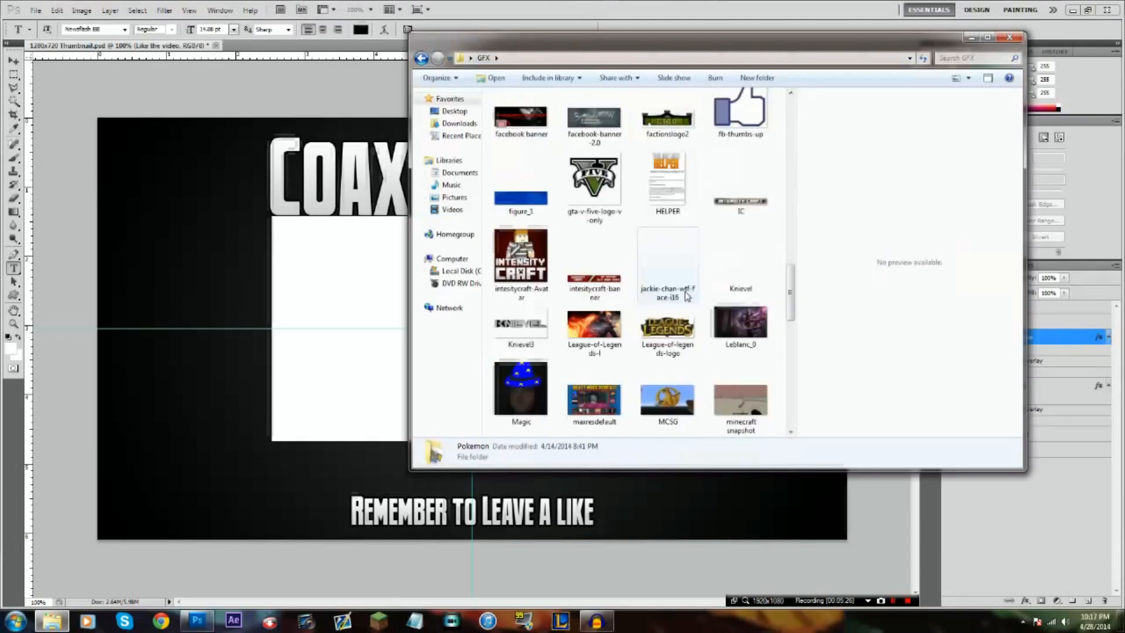
{"action": "left_click", "coordinate": [740, 120]}
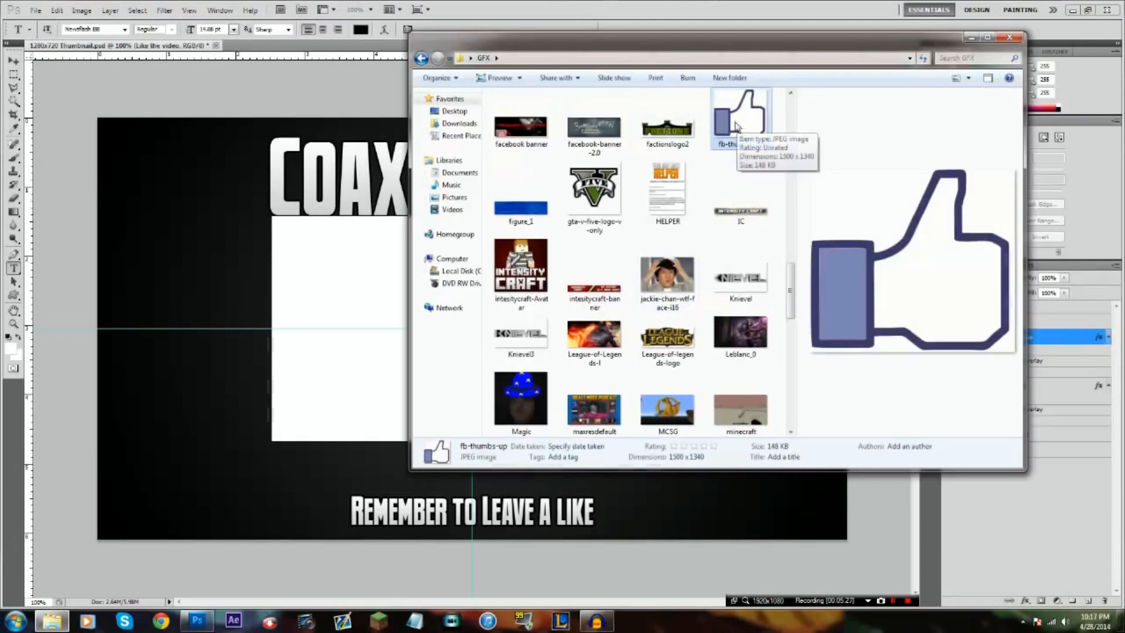
{"action": "left_click_drag", "start_coordinate": [739, 129], "coordinate": [421, 368]}
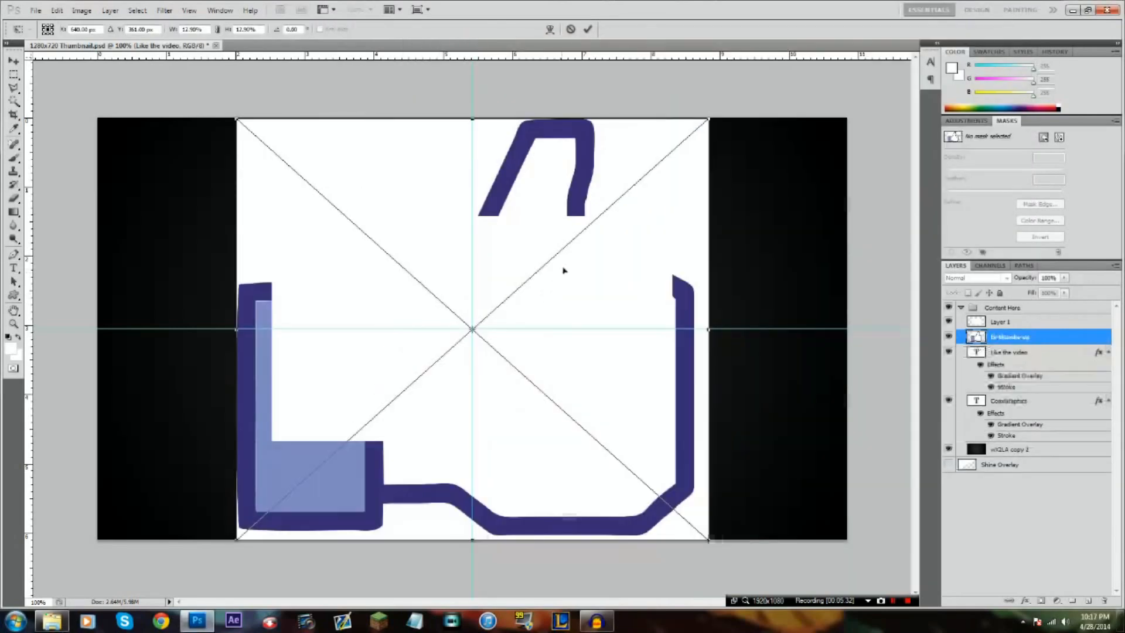
{"action": "right_click", "coordinate": [575, 254]}
{"action": "left_click", "coordinate": [593, 258]}
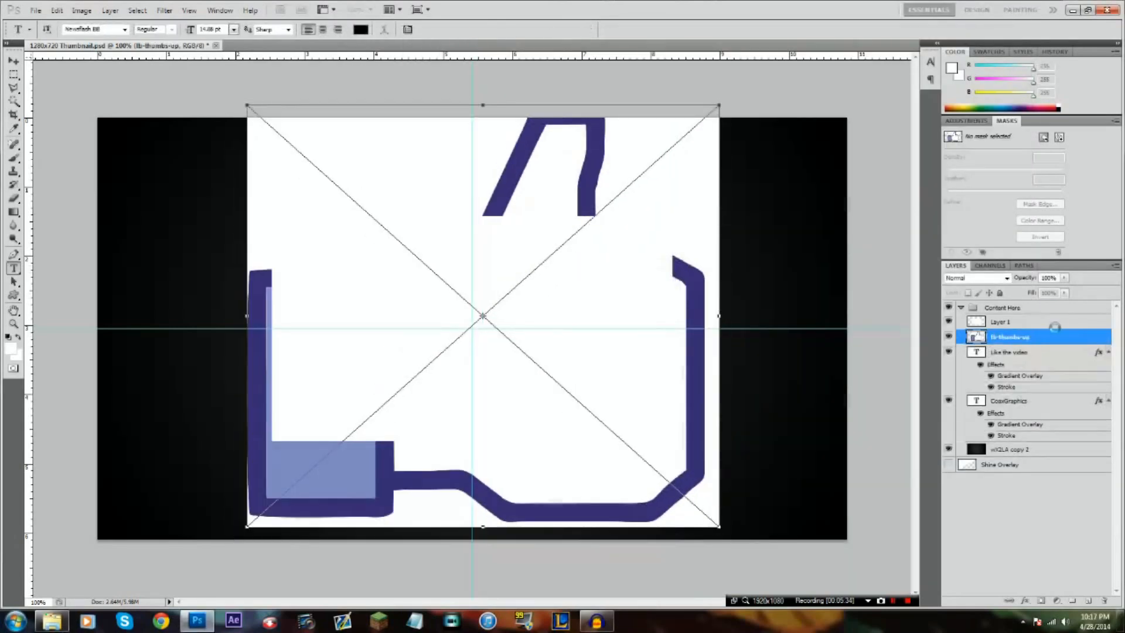
Move the fb-thumbs-up layer above Layer 1 and scale the image down to about 10.6%
{"action": "left_click_drag", "start_coordinate": [1054, 320], "coordinate": [1054, 321]}
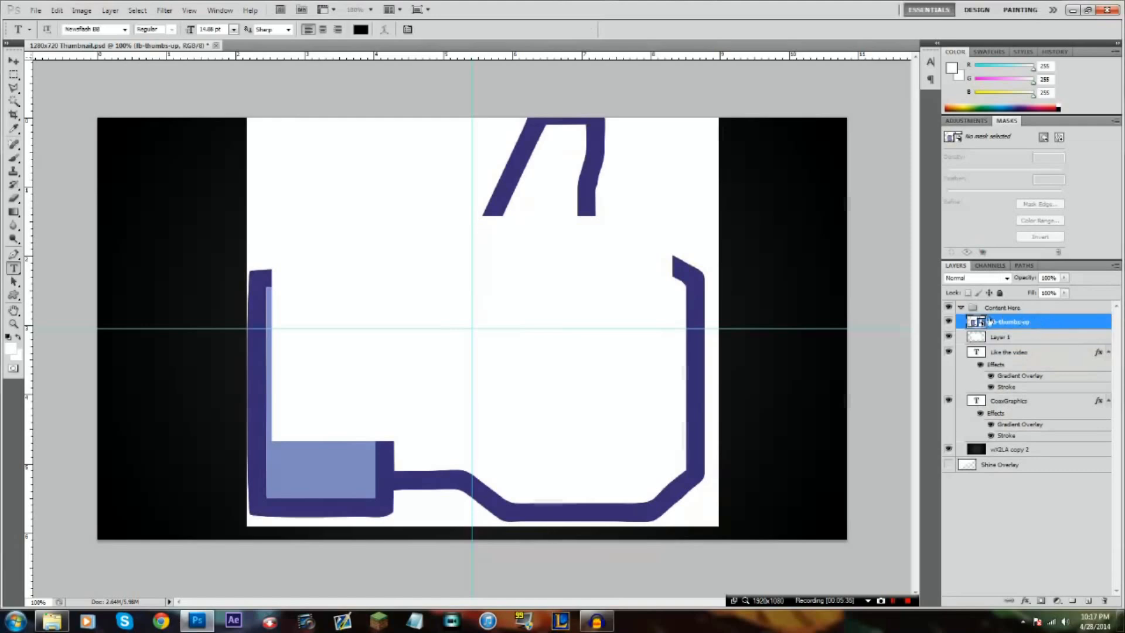
{"action": "key", "text": "ctrl+t"}
{"action": "left_click_drag", "start_coordinate": [719, 106], "coordinate": [638, 176]}
{"action": "left_click_drag", "start_coordinate": [559, 264], "coordinate": [595, 250]}
{"action": "right_click", "coordinate": [576, 252]}
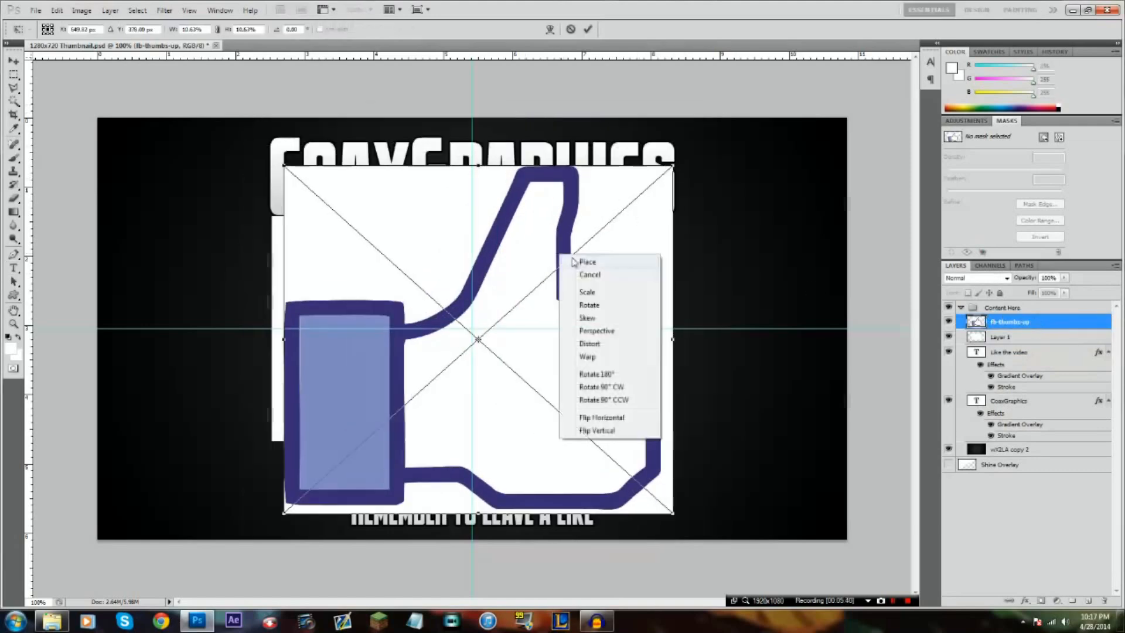
{"action": "left_click", "coordinate": [588, 258]}
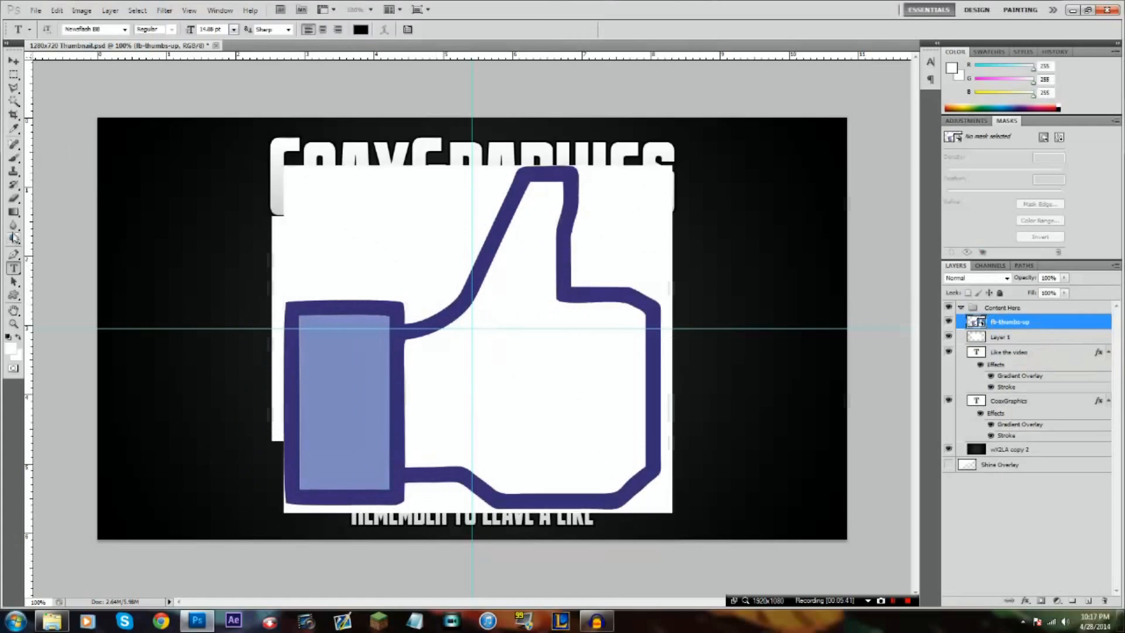
Select the white background areas around the thumbs-up with the Magic Wand, leaving the hand's interior unselected
{"action": "left_click", "coordinate": [14, 102]}
{"action": "right_click", "coordinate": [14, 103]}
{"action": "left_click", "coordinate": [69, 111]}
{"action": "left_click", "coordinate": [390, 234]}
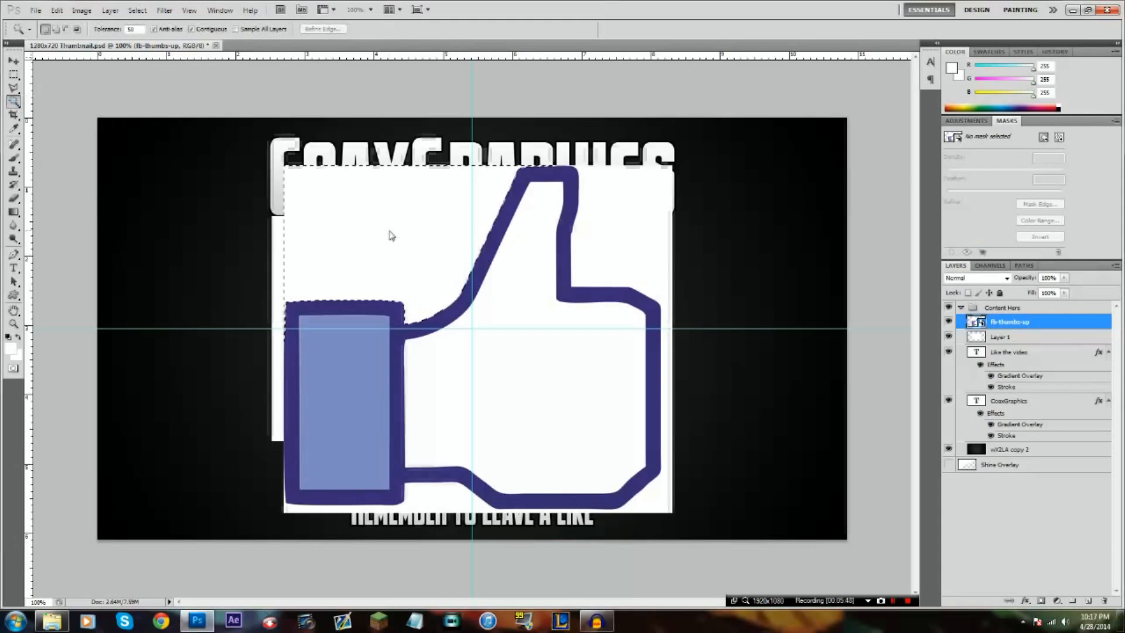
{"action": "left_click", "coordinate": [610, 230], "text": "shift"}
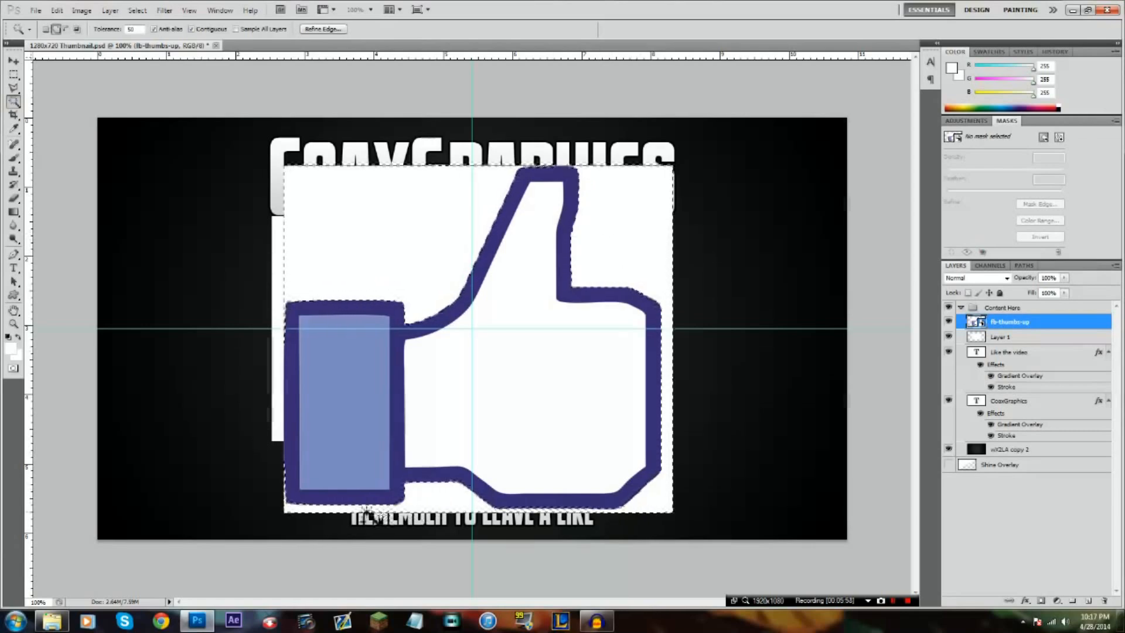
{"action": "right_click", "coordinate": [416, 245]}
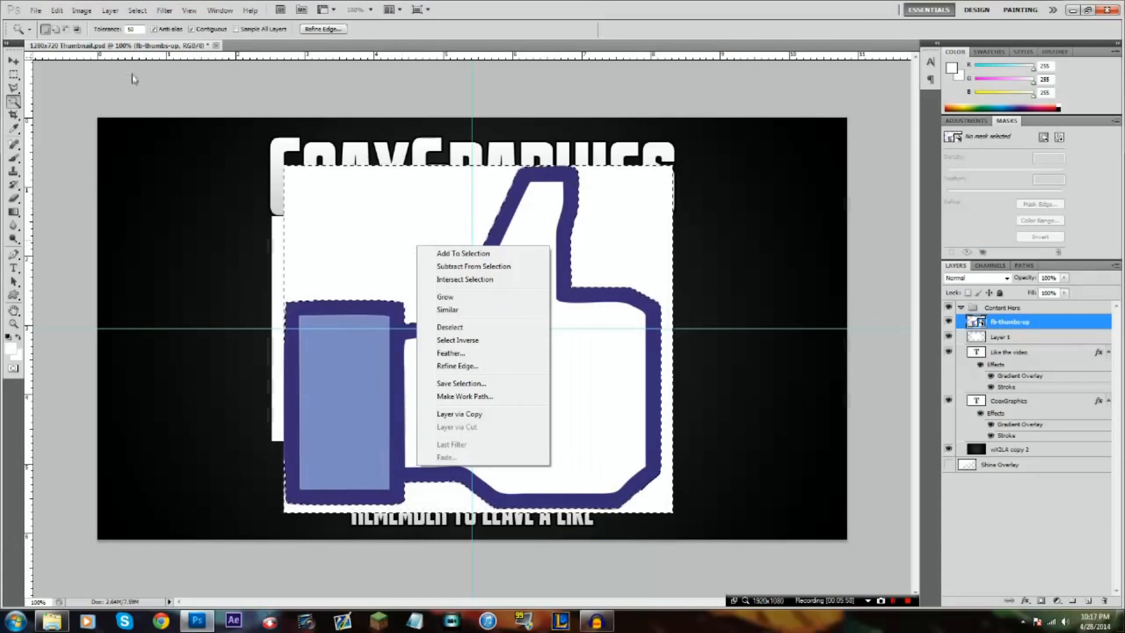
{"action": "left_click", "coordinate": [74, 16]}
{"action": "left_click", "coordinate": [57, 10]}
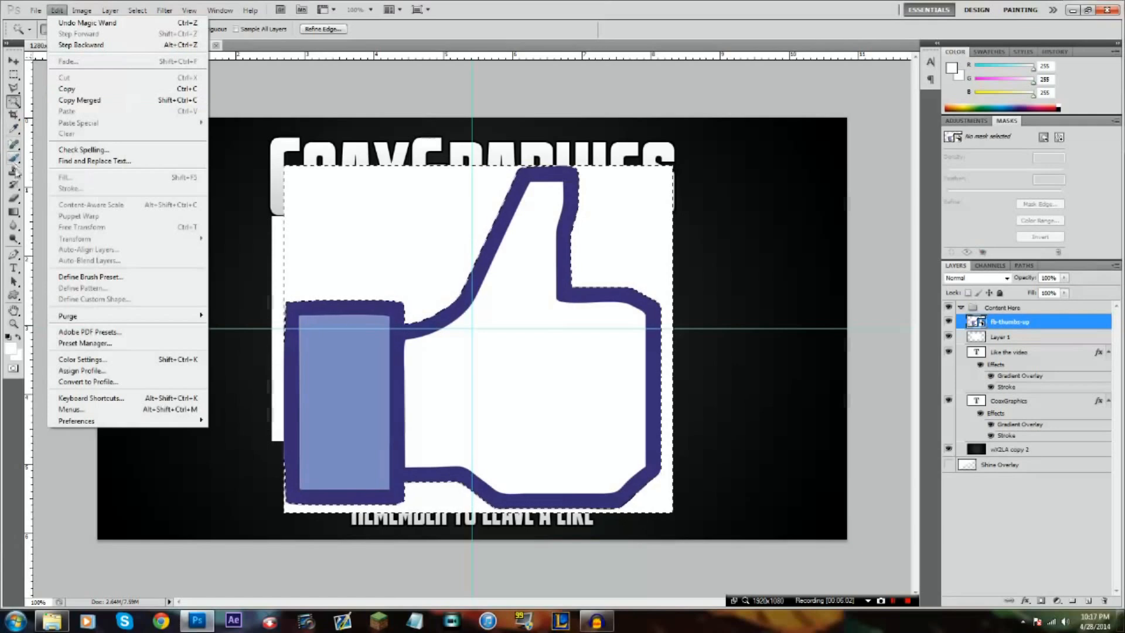
Rasterize the fb-thumbs-up smart object, erase the selected white background with a large eraser brush, and deselect
{"action": "left_click", "coordinate": [19, 200]}
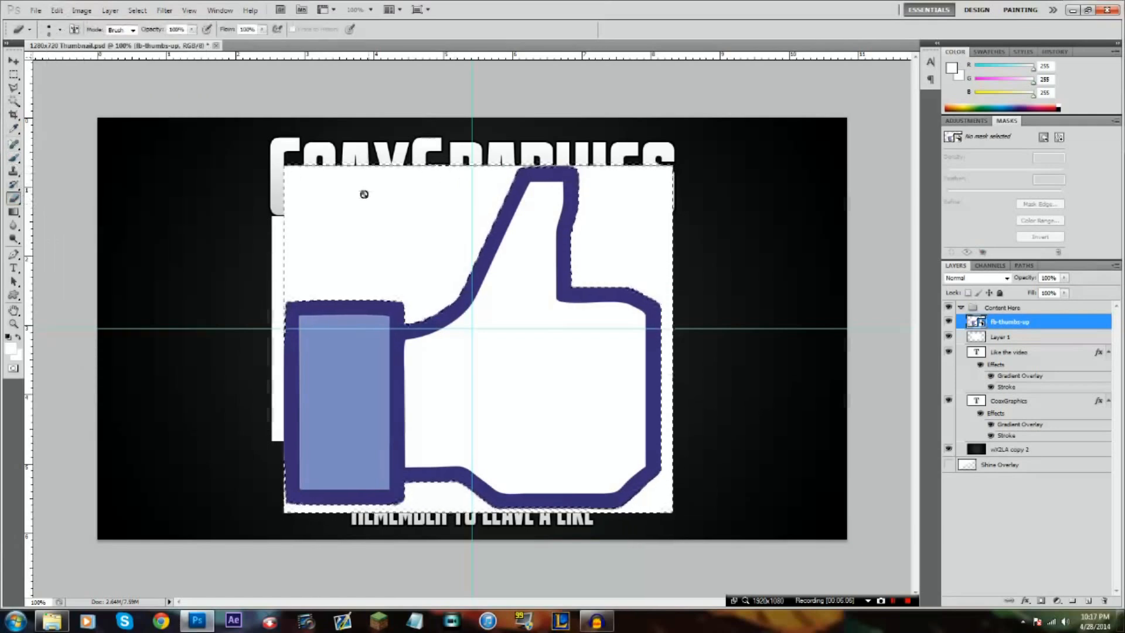
{"action": "left_click", "coordinate": [434, 240]}
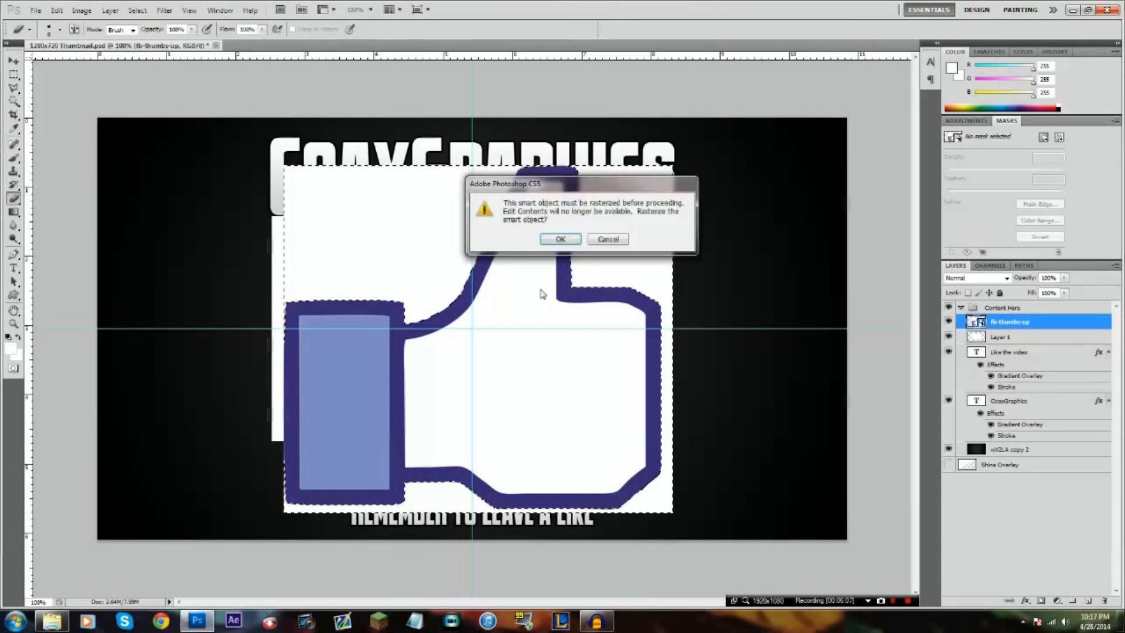
{"action": "left_click", "coordinate": [560, 240]}
{"action": "right_click", "coordinate": [466, 250]}
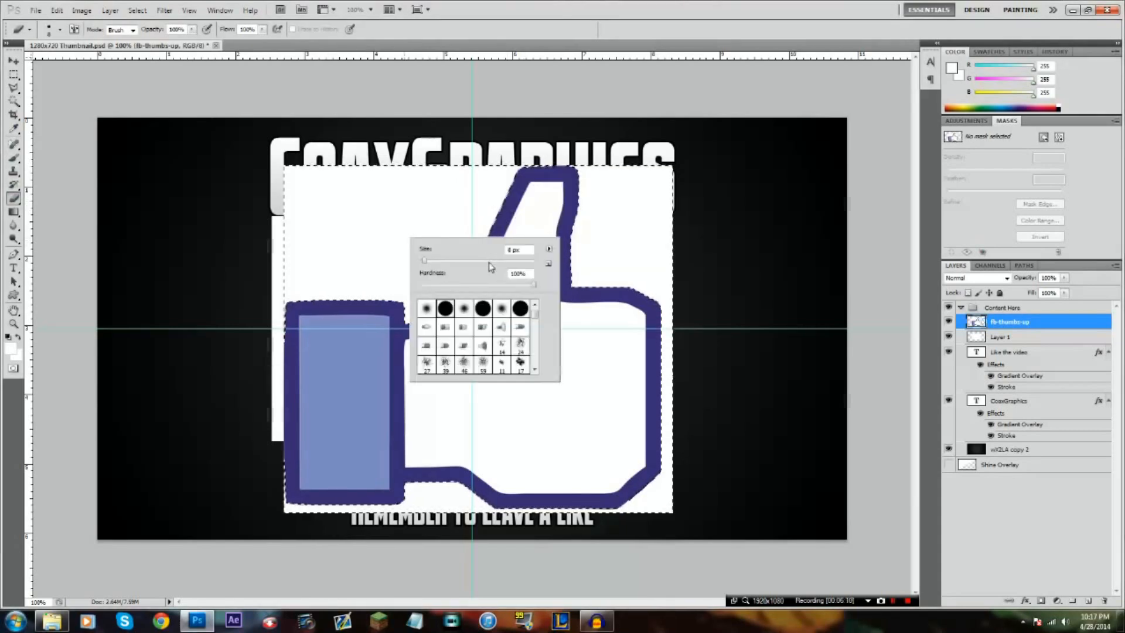
{"action": "left_click_drag", "start_coordinate": [383, 231], "coordinate": [315, 288]}
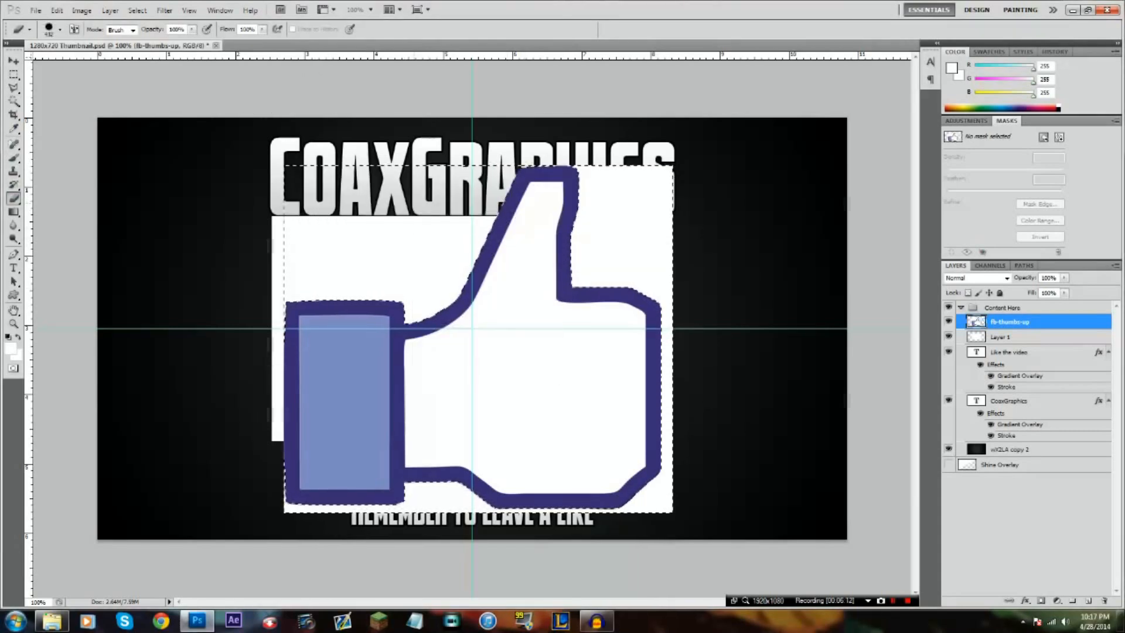
{"action": "left_click_drag", "start_coordinate": [430, 345], "coordinate": [604, 431]}
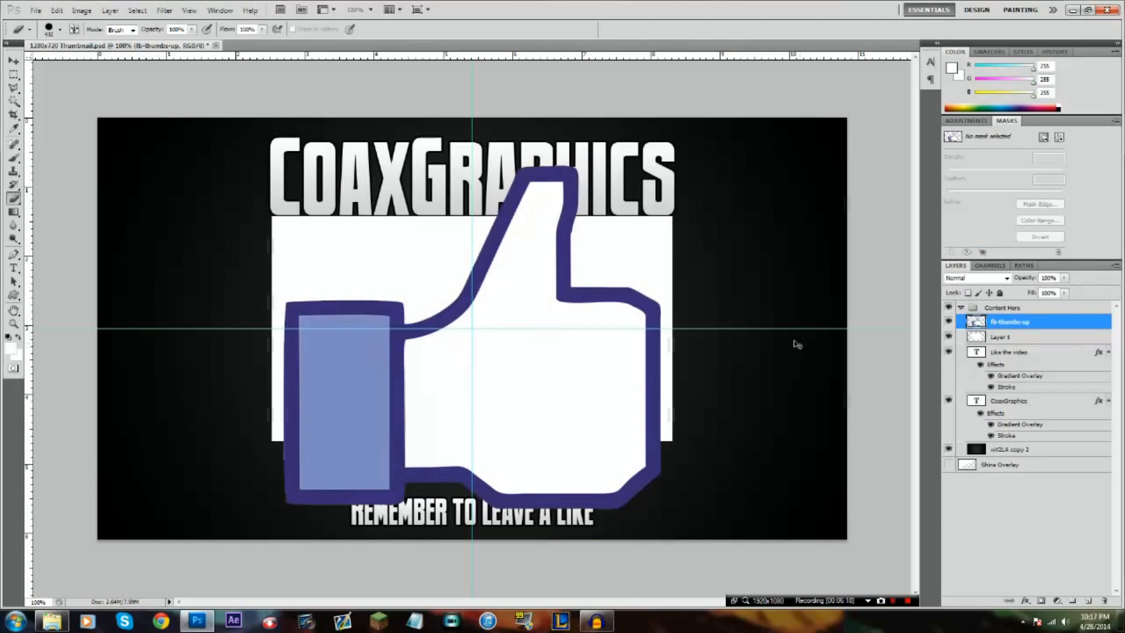
Scale the thumbs-up to about 14%, rotate it about -17.5°, and position it at the end of the caption
{"action": "key", "text": "ctrl+t"}
{"action": "left_click_drag", "start_coordinate": [664, 164], "coordinate": [304, 427]}
{"action": "left_click_drag", "start_coordinate": [445, 476], "coordinate": [659, 454]}
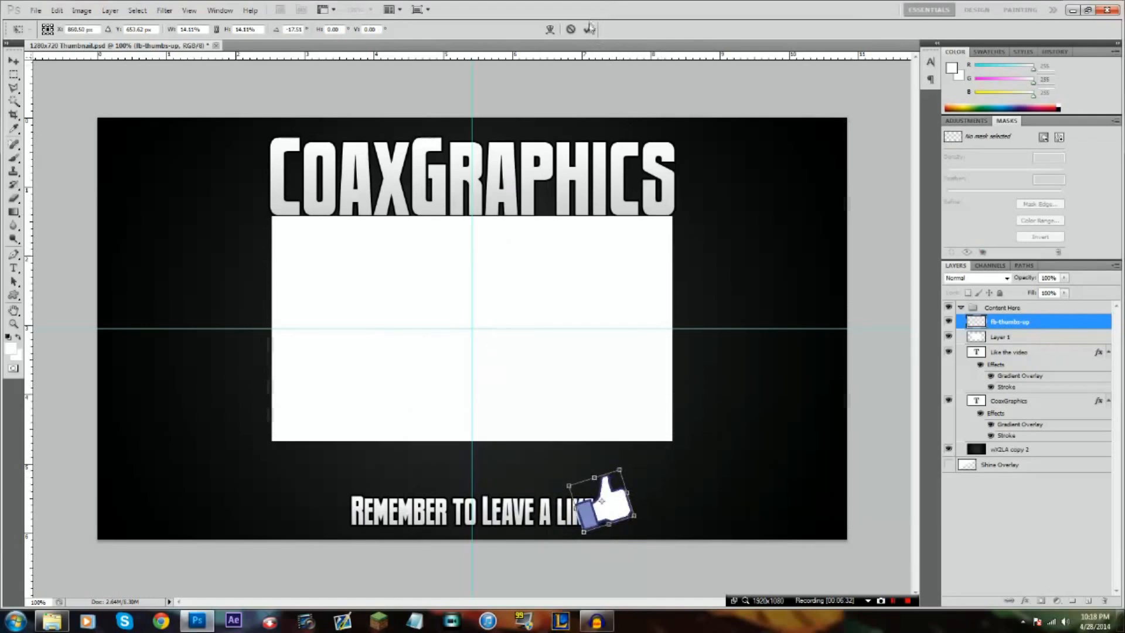
{"action": "key", "text": "e"}
Move the fb-thumbs-up layer beneath the "Like the video" layer and scale the thumb to about 70% beside the caption
{"action": "left_click_drag", "start_coordinate": [1046, 322], "coordinate": [1050, 375]}
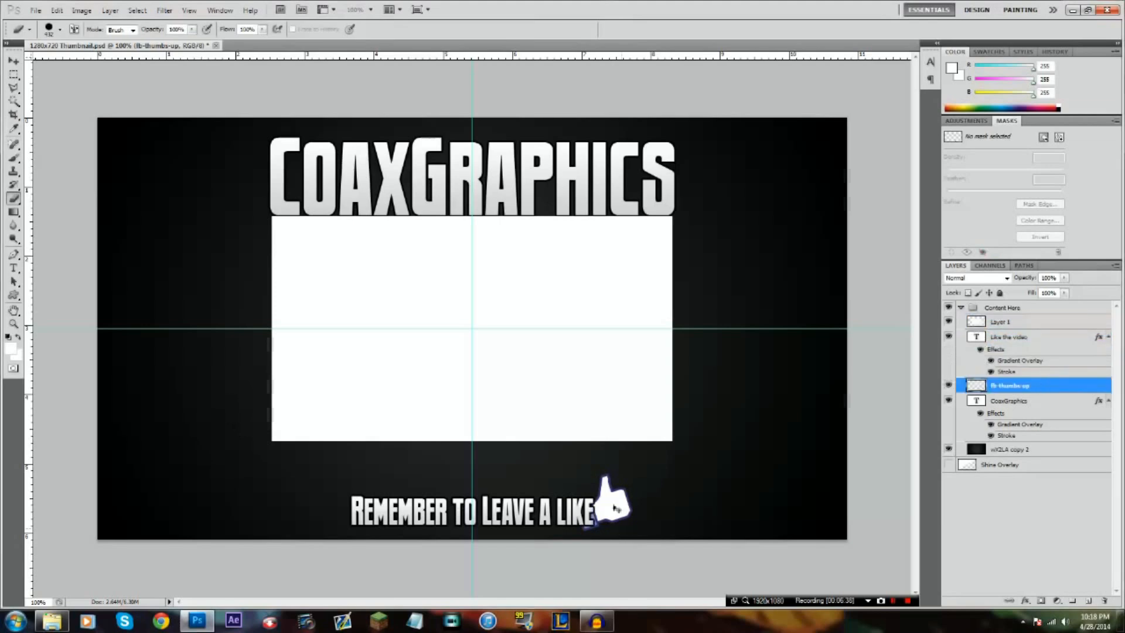
{"action": "key", "text": "ctrl+t"}
{"action": "left_click_drag", "start_coordinate": [624, 483], "coordinate": [604, 496]}
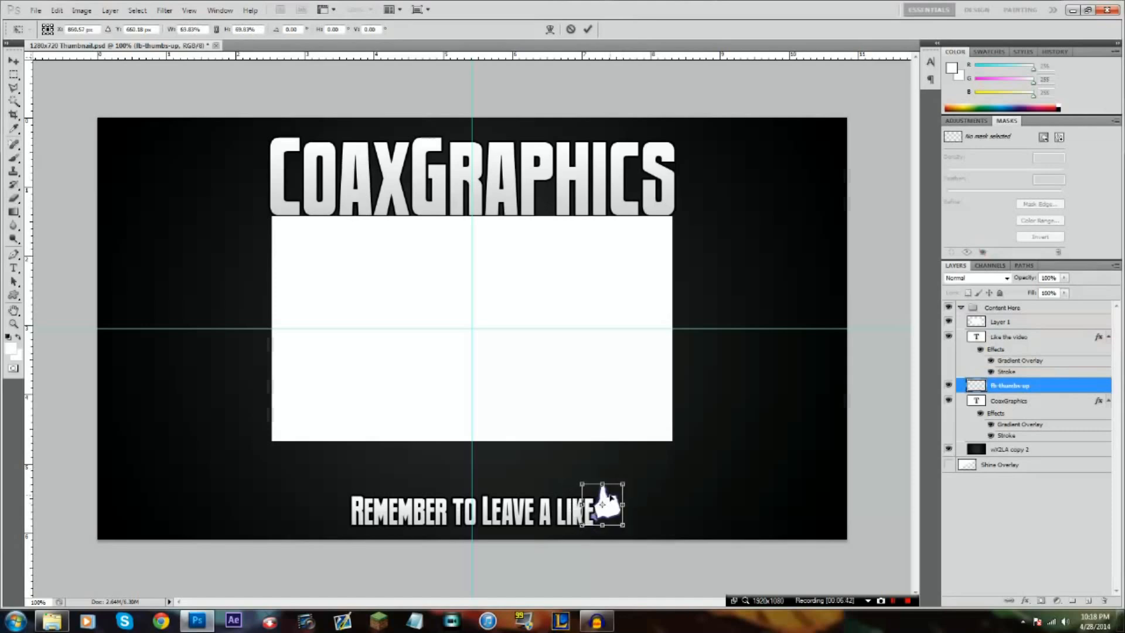
{"action": "key", "text": "e"}
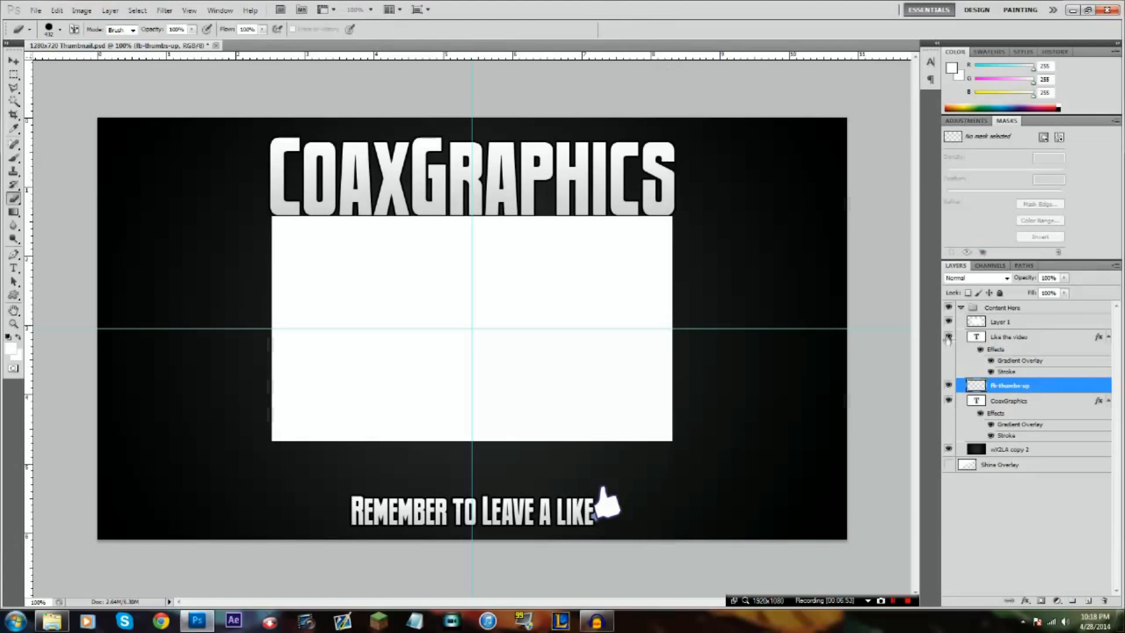
Add a Gradient Overlay to the fb-thumbs-up layer using the Green preset at an angle of -90°
{"action": "double_click", "coordinate": [1063, 385]}
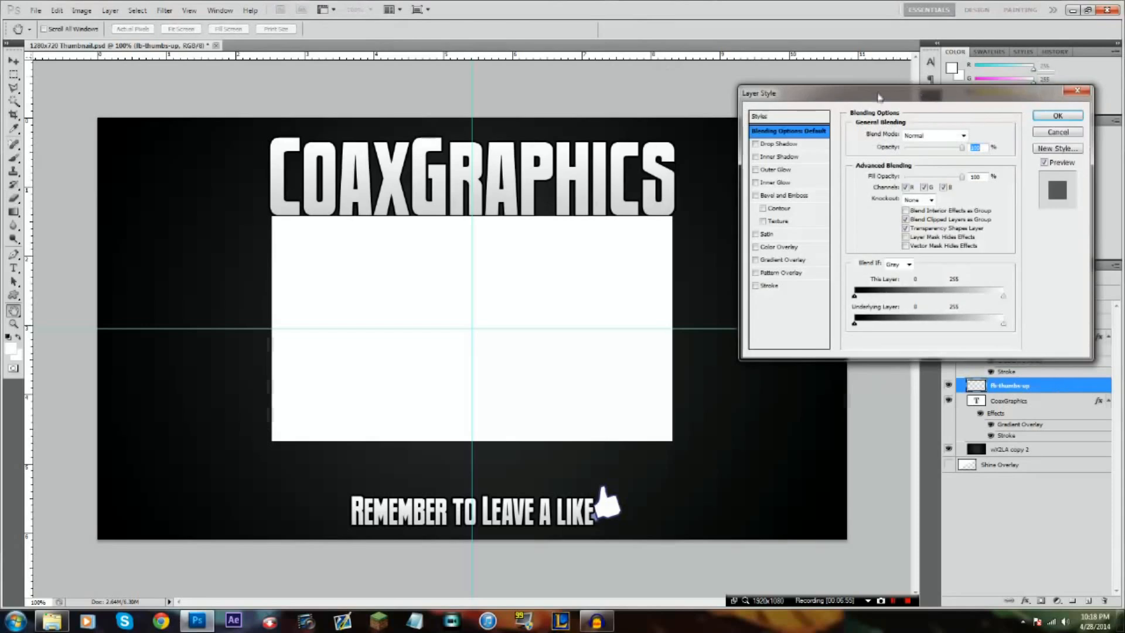
{"action": "left_click_drag", "start_coordinate": [879, 96], "coordinate": [815, 120]}
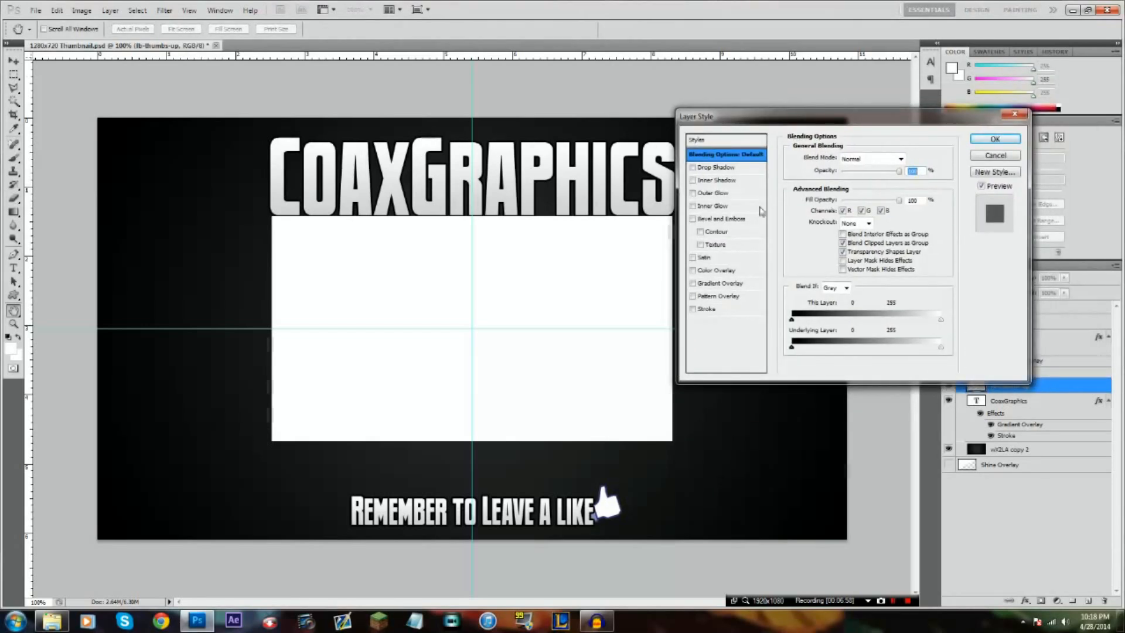
{"action": "left_click", "coordinate": [713, 284]}
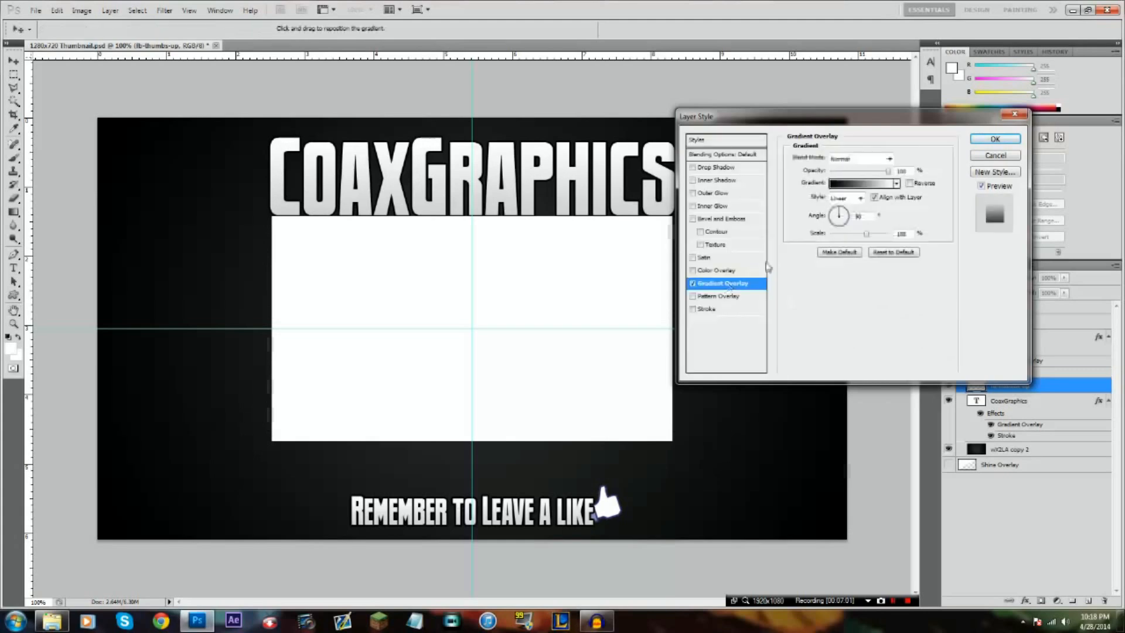
{"action": "left_click", "coordinate": [869, 185]}
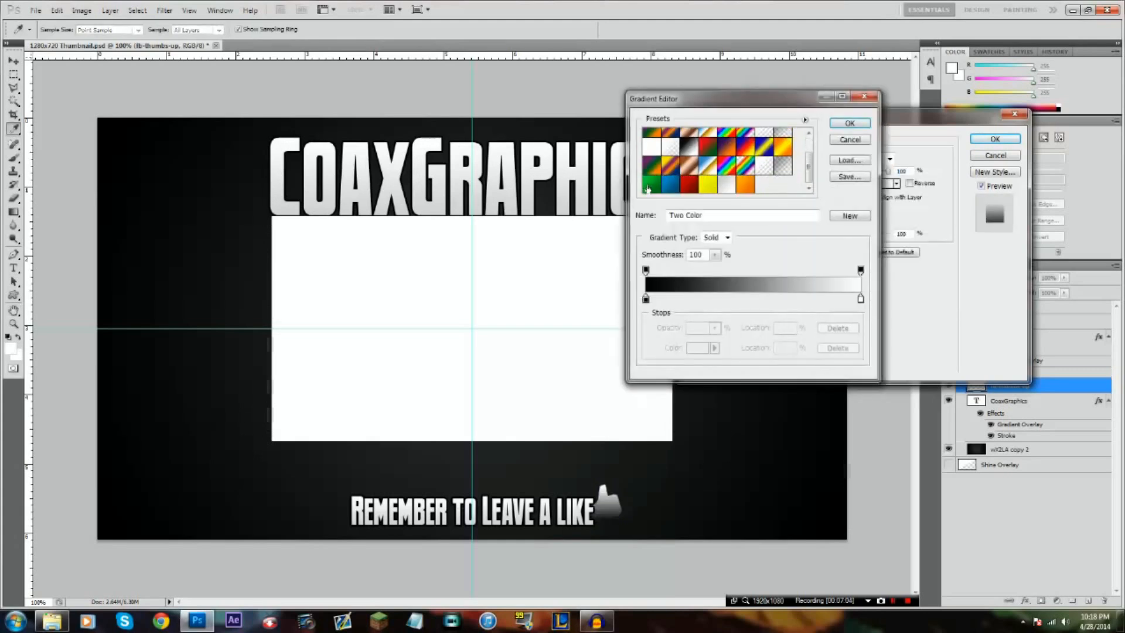
{"action": "left_click", "coordinate": [647, 188]}
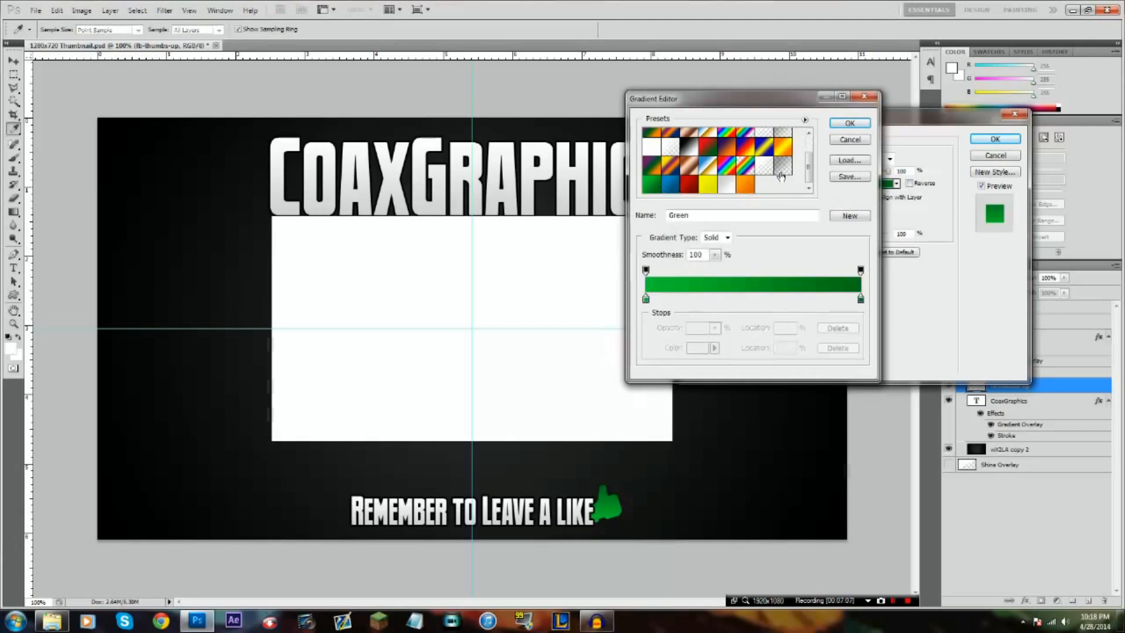
{"action": "left_click", "coordinate": [849, 123]}
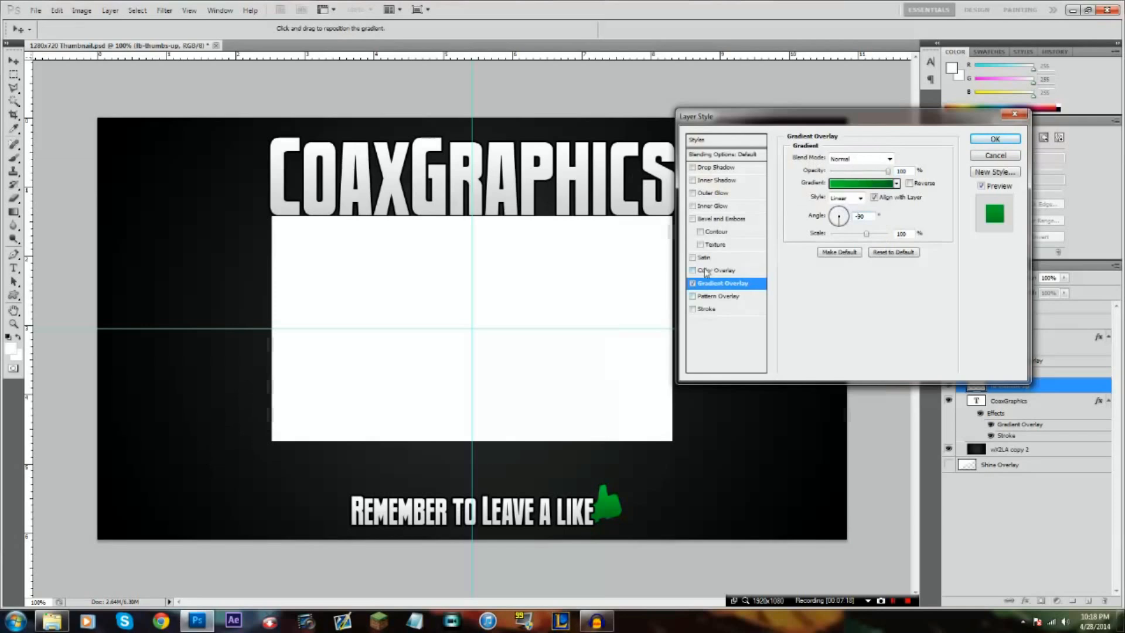
Try the Overlay blend mode on the thumb's Gradient Overlay and switch the gradient effect off
{"action": "left_click", "coordinate": [858, 163]}
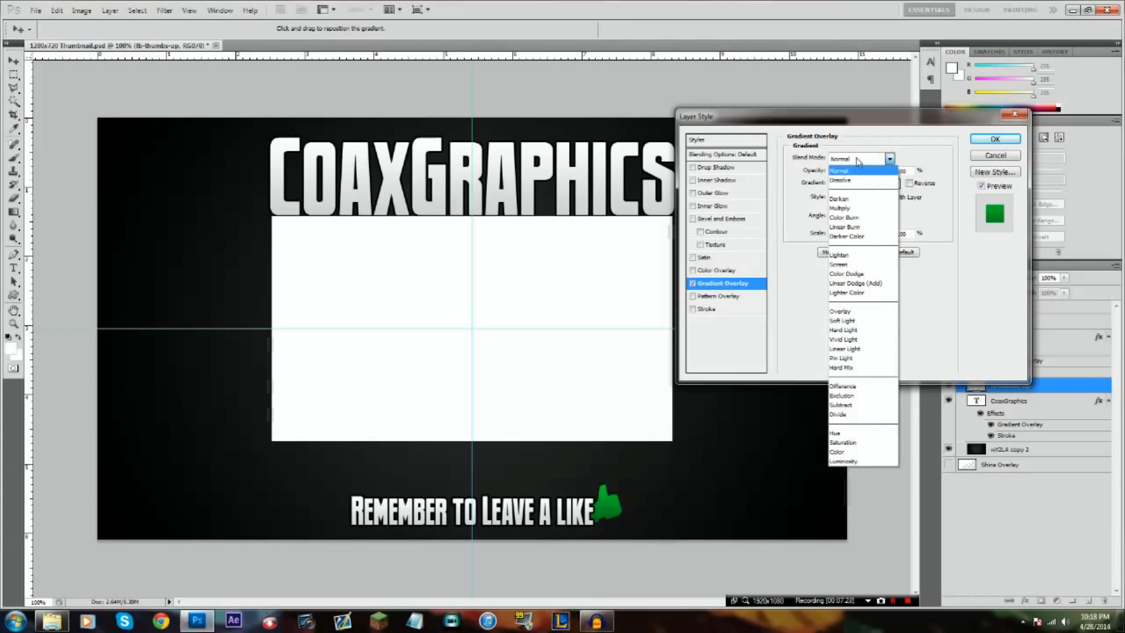
{"action": "left_click", "coordinate": [841, 311]}
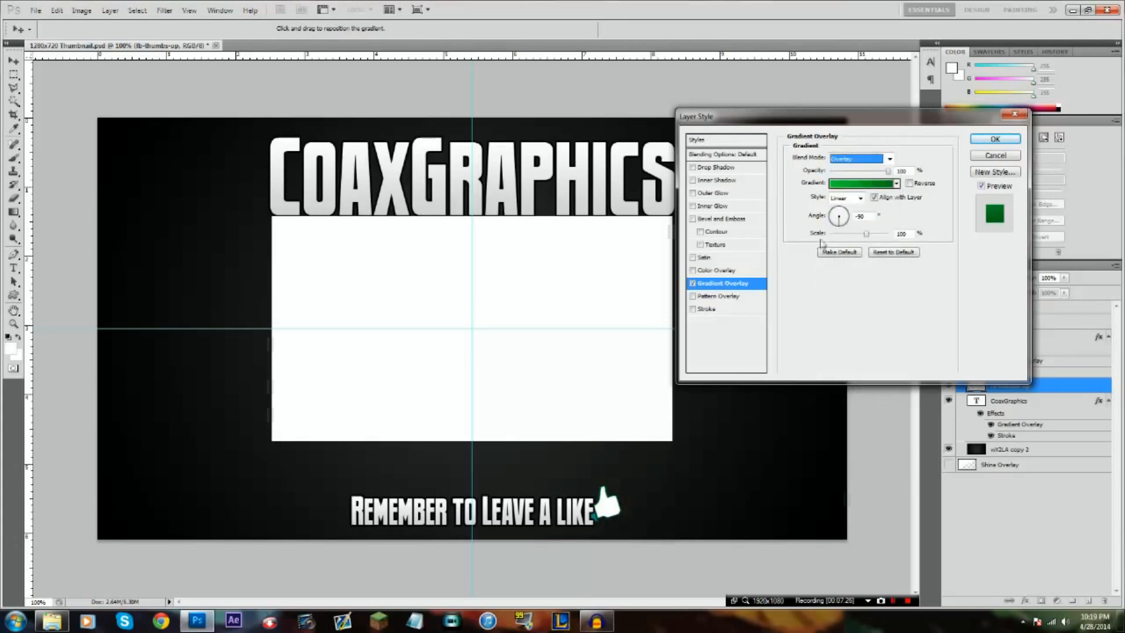
{"action": "left_click", "coordinate": [704, 286]}
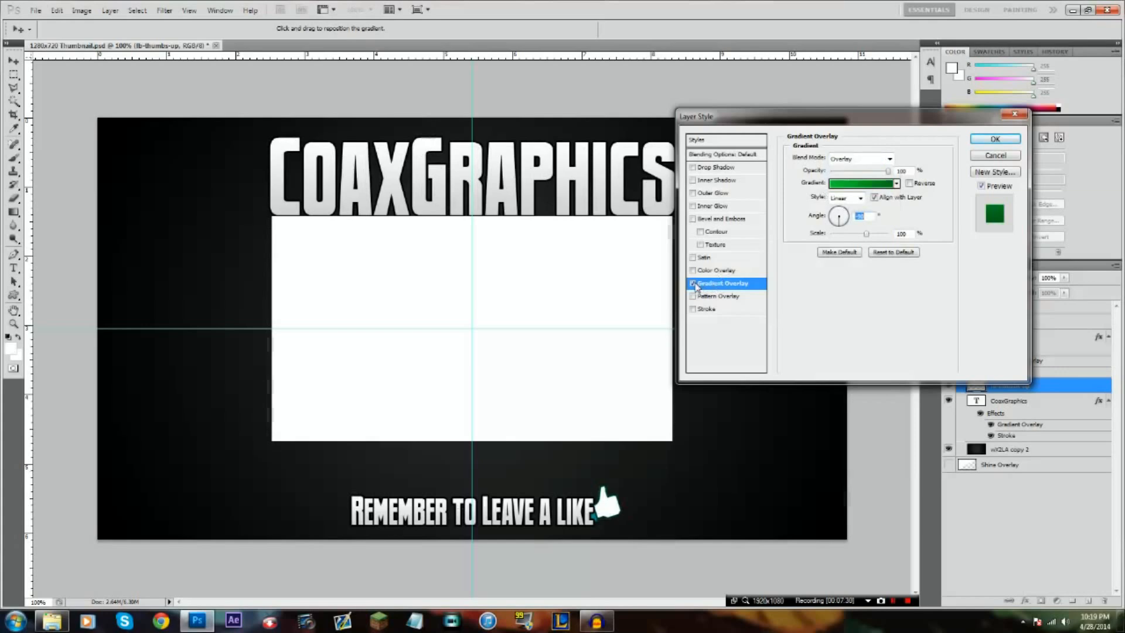
{"action": "left_click", "coordinate": [693, 284]}
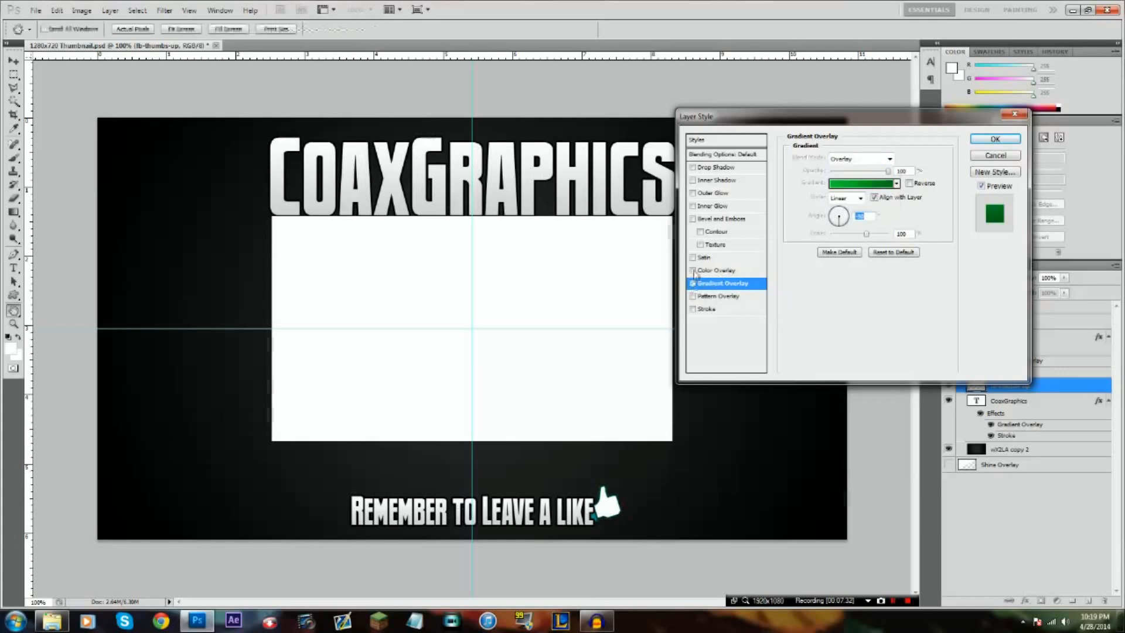
Enable a Color Overlay on the fb-thumbs-up layer in green #37a700 and set its blend mode to Overlay
{"action": "left_click", "coordinate": [693, 270]}
{"action": "left_click", "coordinate": [711, 271]}
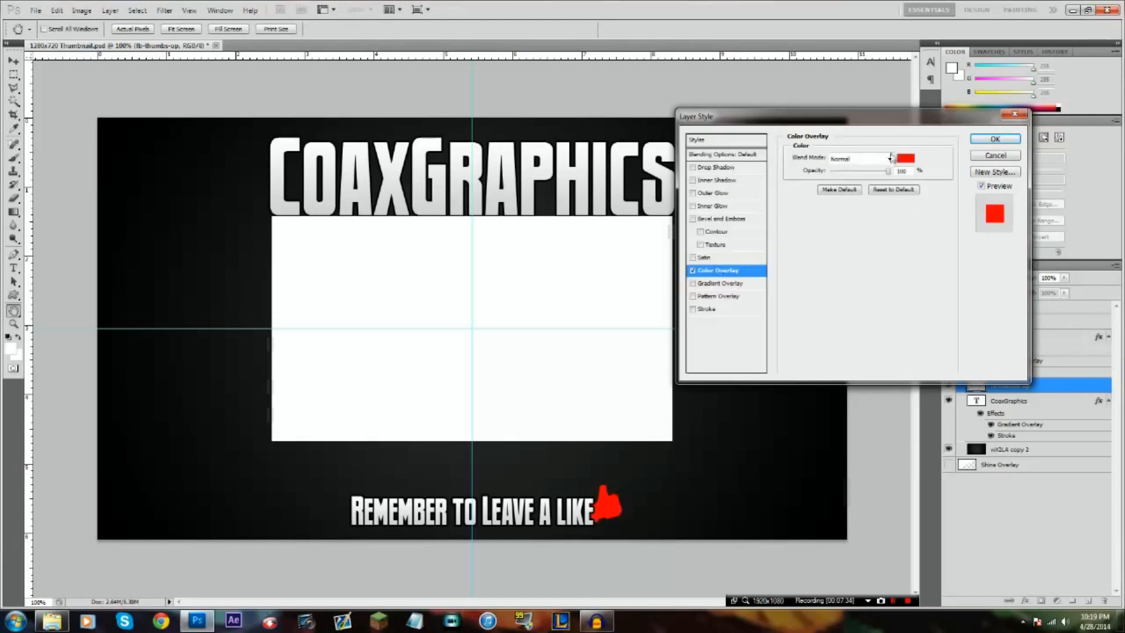
{"action": "left_click", "coordinate": [905, 158]}
{"action": "left_click_drag", "start_coordinate": [412, 221], "coordinate": [459, 181]}
{"action": "left_click", "coordinate": [434, 236]}
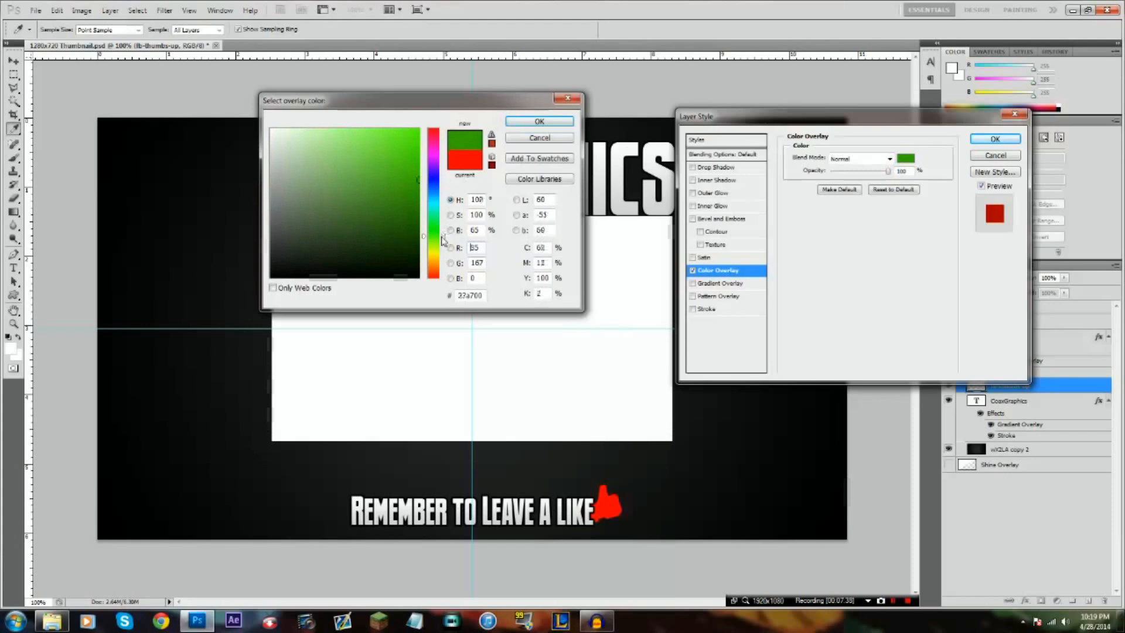
{"action": "left_click", "coordinate": [539, 121]}
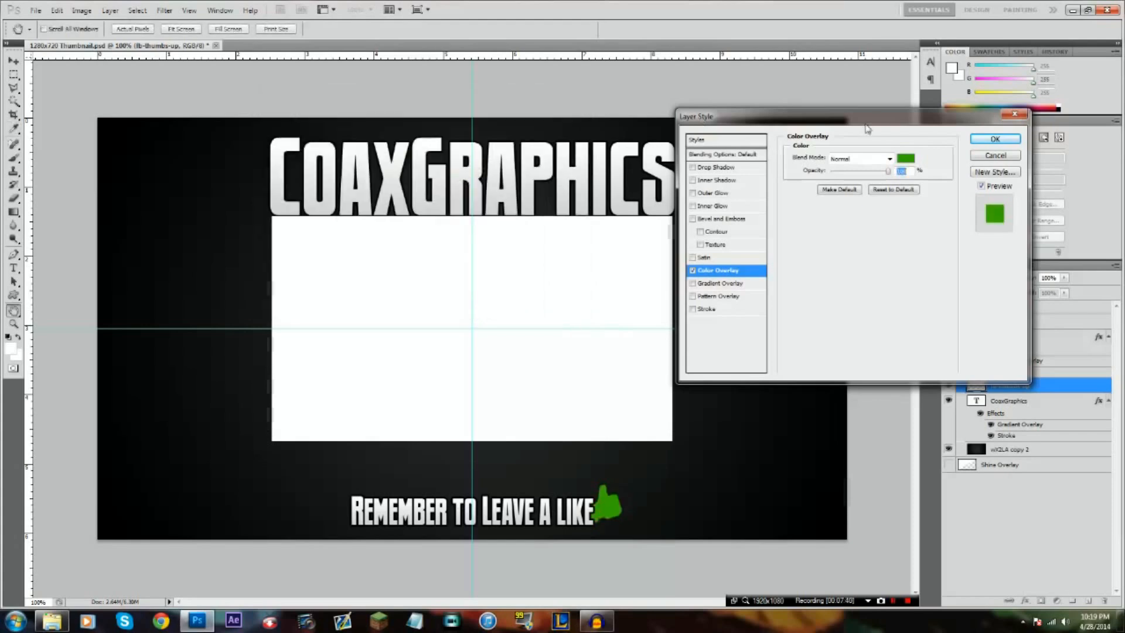
{"action": "left_click", "coordinate": [859, 159]}
{"action": "left_click", "coordinate": [855, 311]}
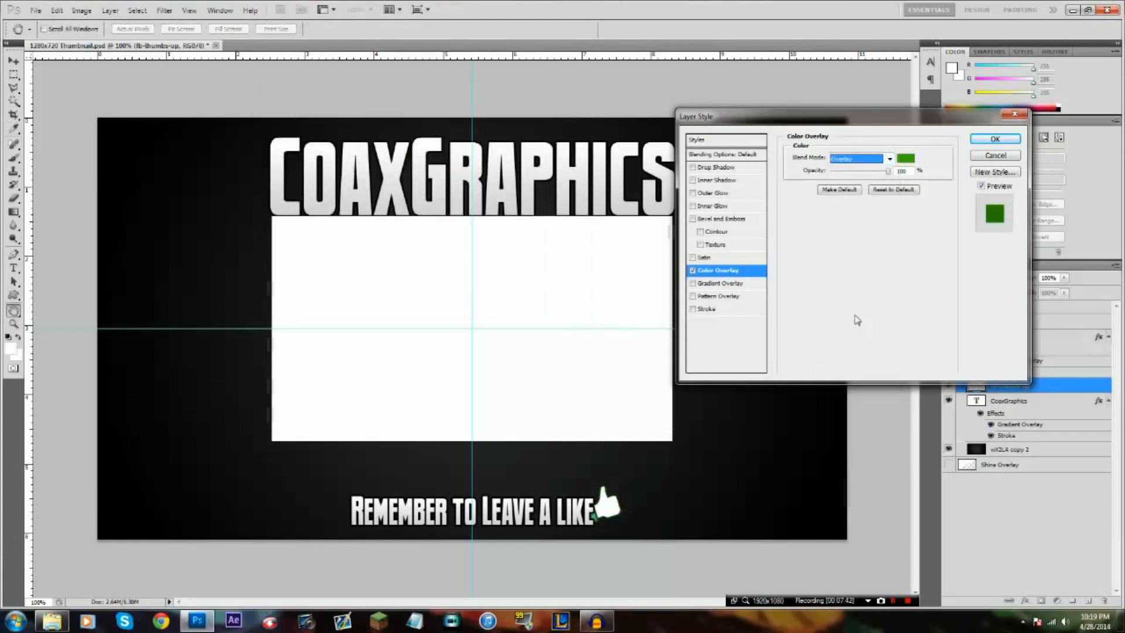
Compare the Gradient Overlay with the Color Overlay on the thumb, leave only the Color Overlay enabled, and apply the layer style
{"action": "left_click", "coordinate": [693, 270]}
{"action": "left_click", "coordinate": [692, 282]}
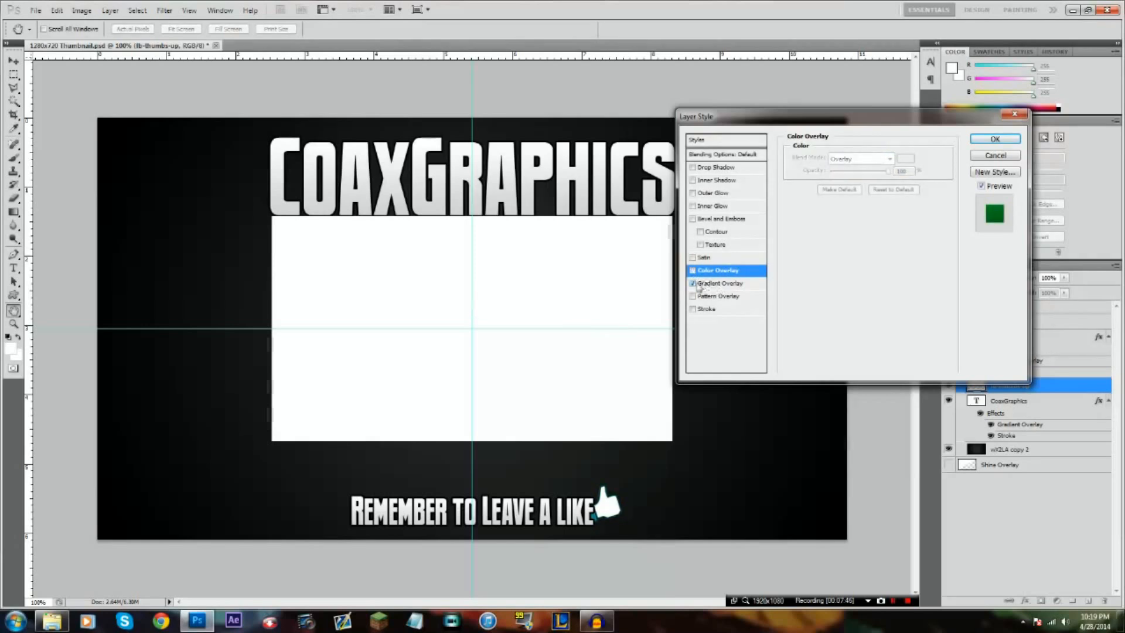
{"action": "left_click", "coordinate": [712, 284]}
{"action": "left_click", "coordinate": [693, 271]}
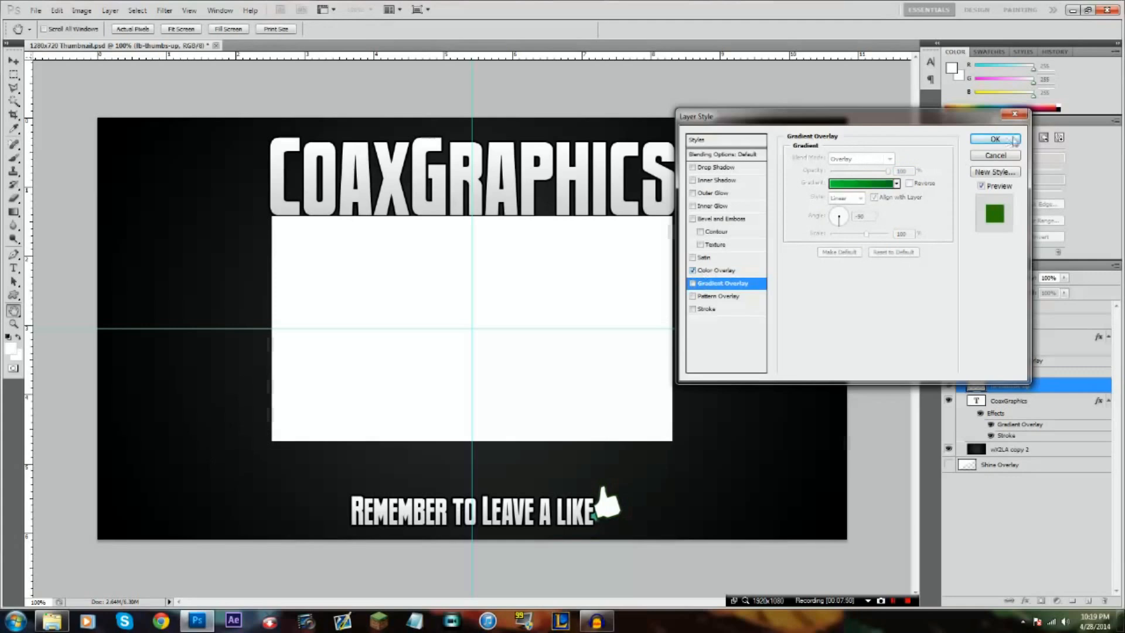
{"action": "left_click", "coordinate": [990, 155]}
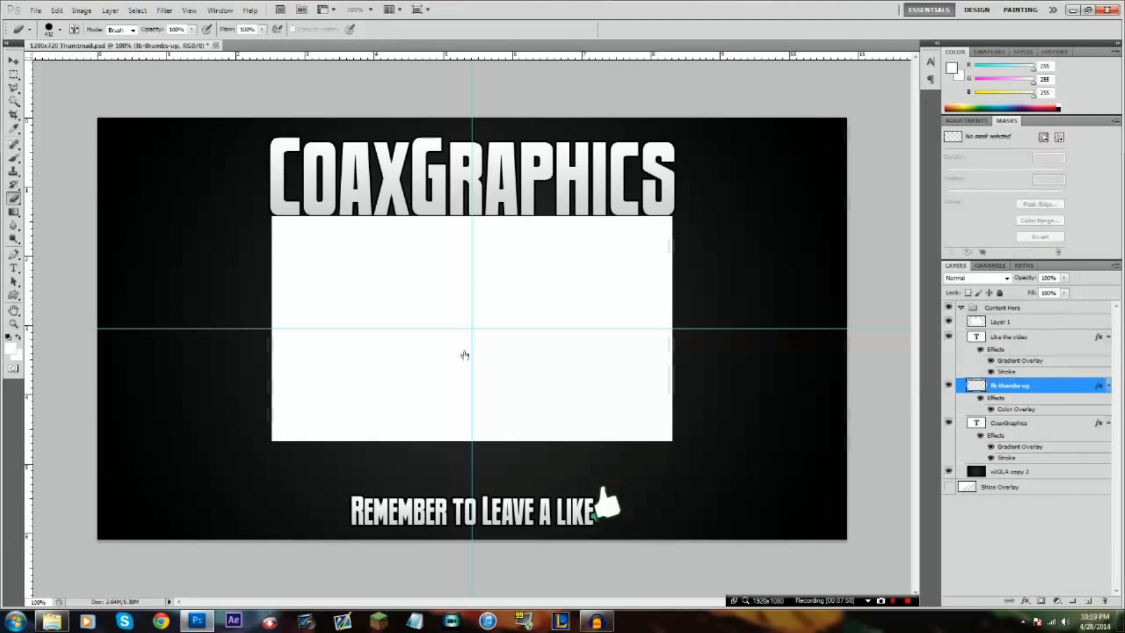
Add a 2 px black outside Stroke and a Drop Shadow to the fb-thumbs-up layer
{"action": "key", "text": "h"}
{"action": "double_click", "coordinate": [1044, 387]}
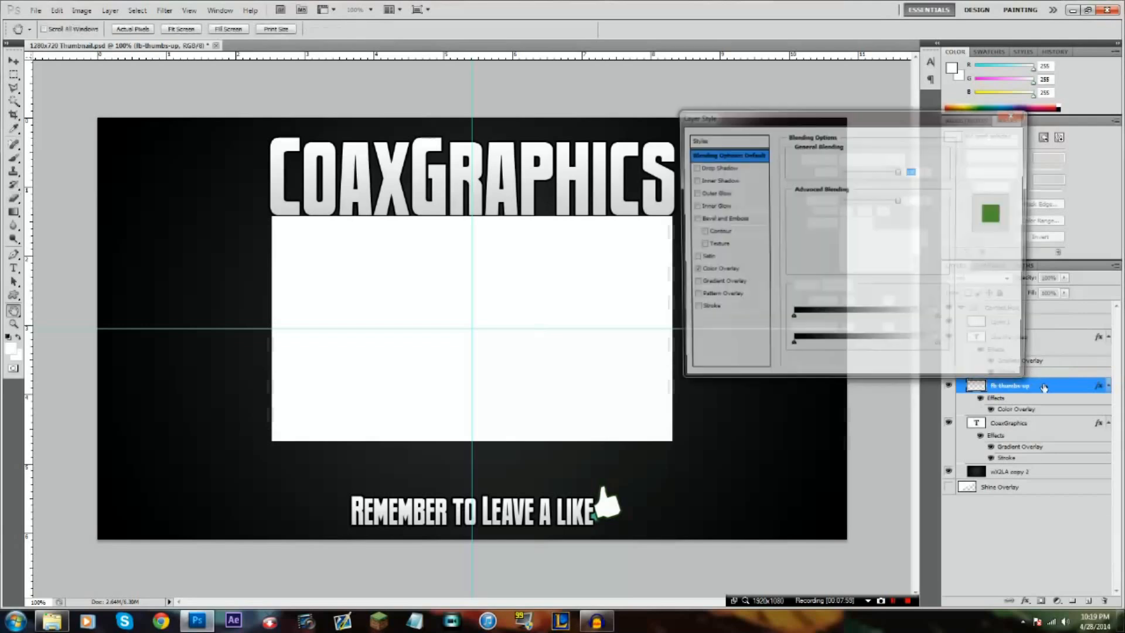
{"action": "left_click", "coordinate": [692, 309]}
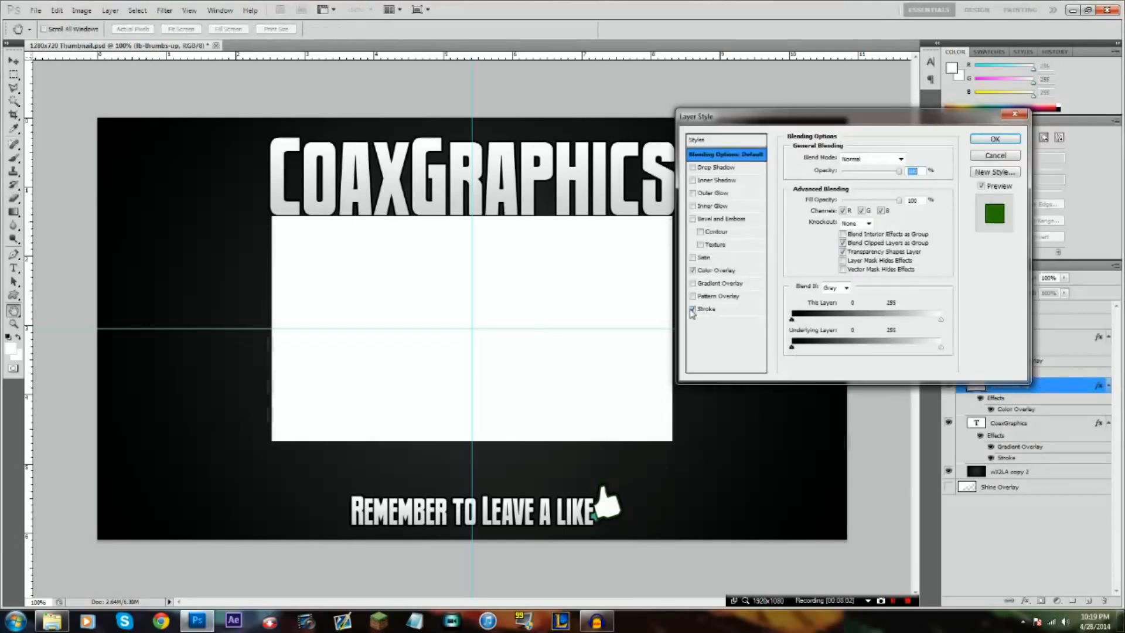
{"action": "left_click", "coordinate": [705, 308]}
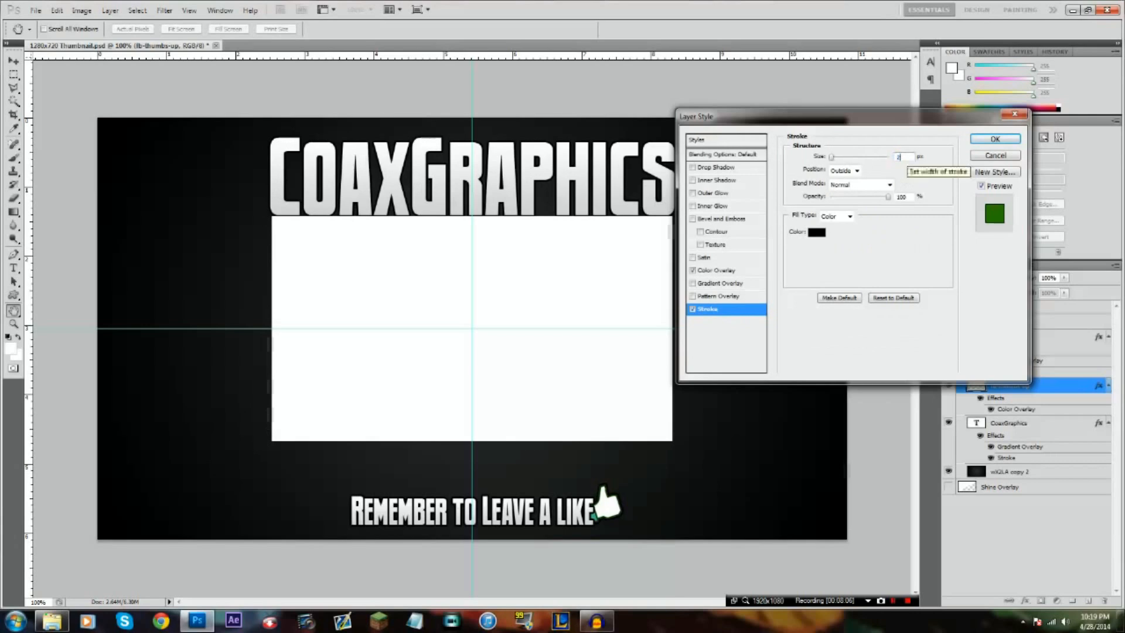
{"action": "left_click", "coordinate": [715, 167]}
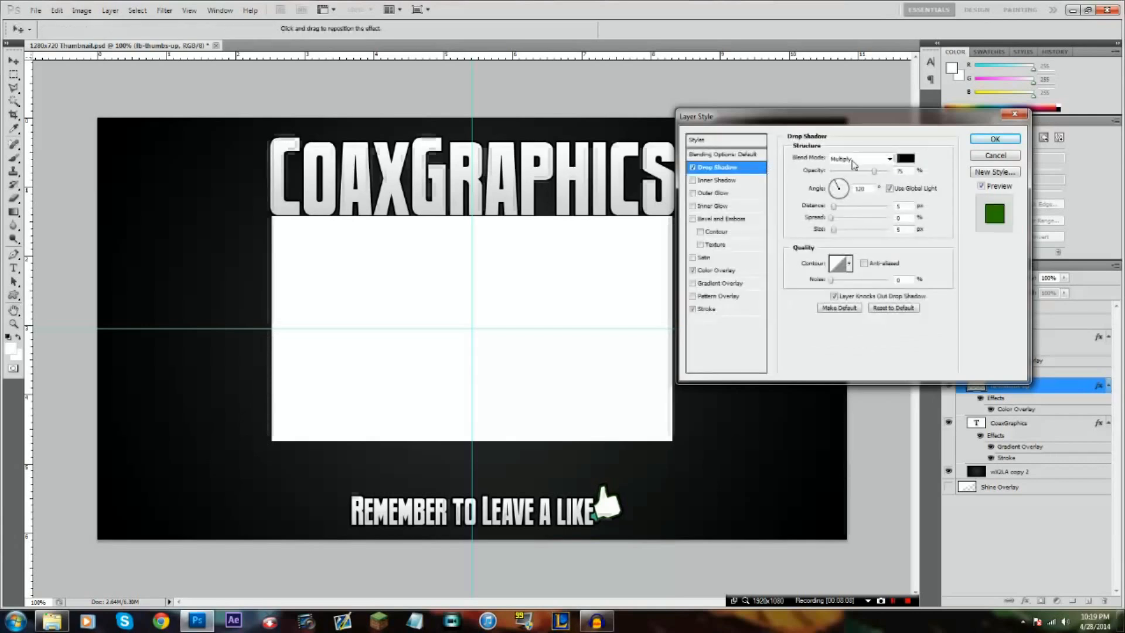
{"action": "left_click", "coordinate": [995, 139]}
{"action": "key", "text": "b"}
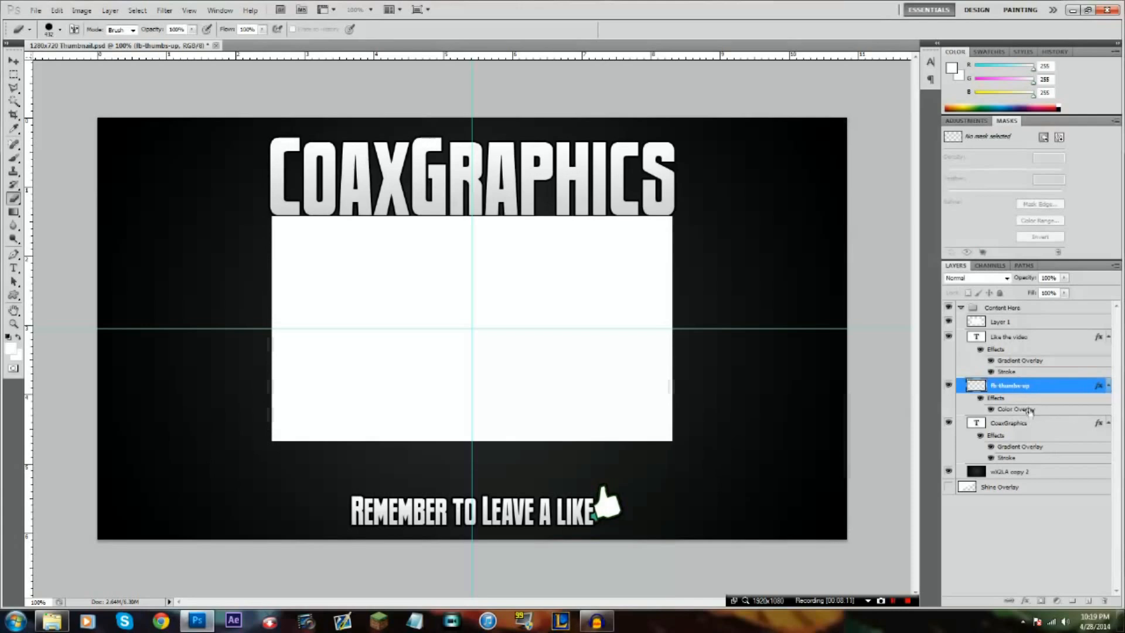
Scale the "Like the video" and fb-thumbs-up layers together to about 89% and centre them on the vertical guide
{"action": "left_click", "coordinate": [1008, 337], "text": "ctrl"}
{"action": "key", "text": "ctrl+t"}
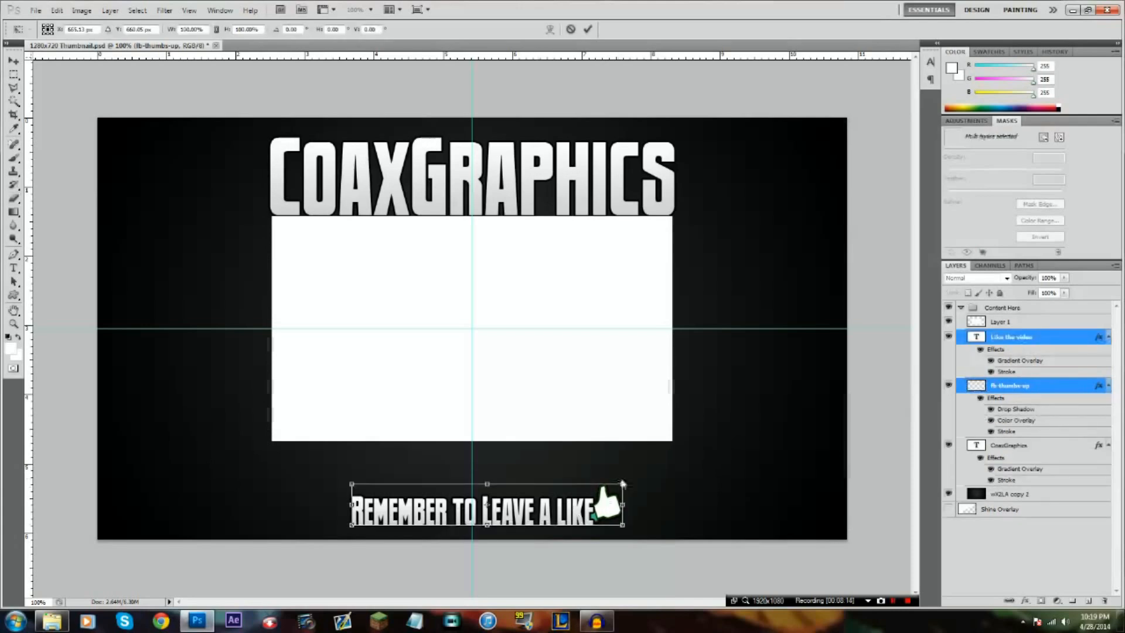
{"action": "left_click_drag", "start_coordinate": [597, 488], "coordinate": [591, 488]}
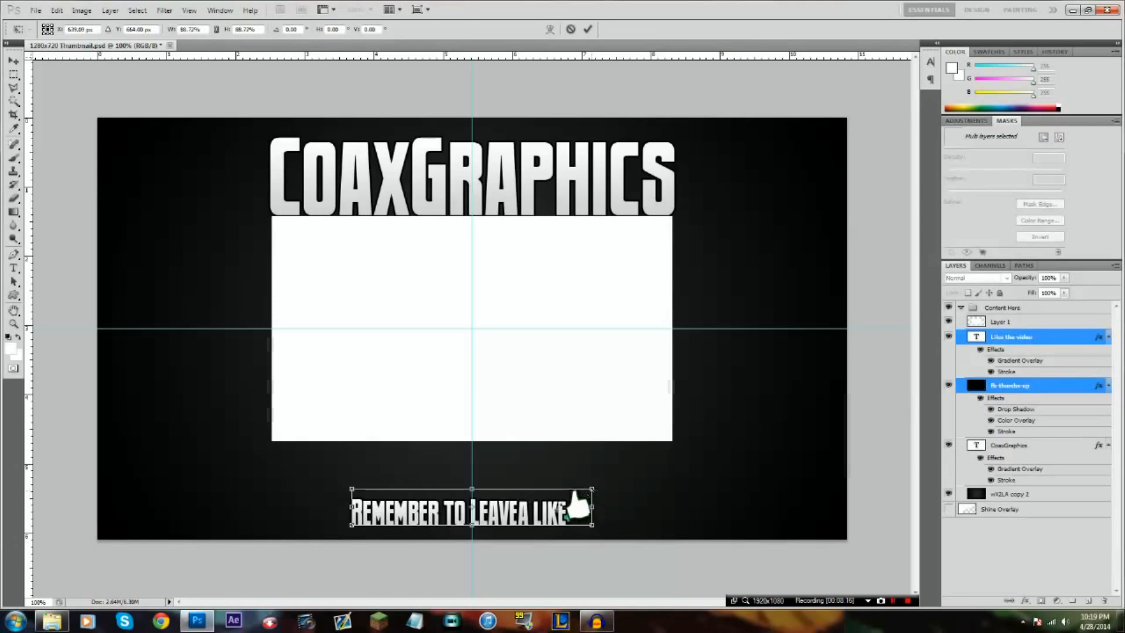
{"action": "key", "text": "Right"}
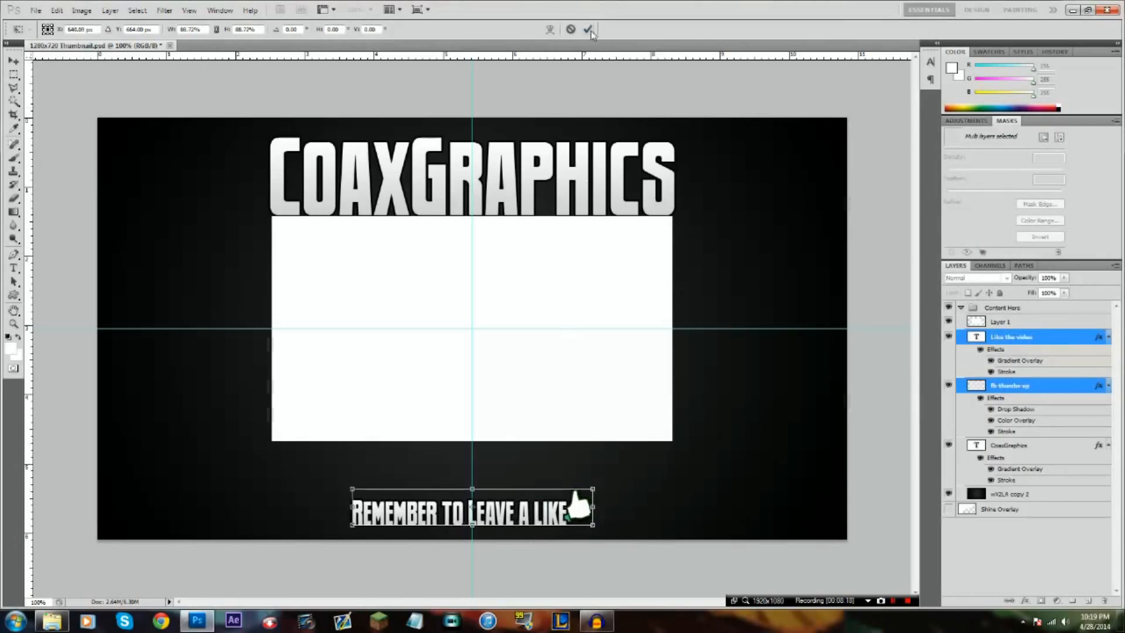
{"action": "left_click", "coordinate": [588, 30]}
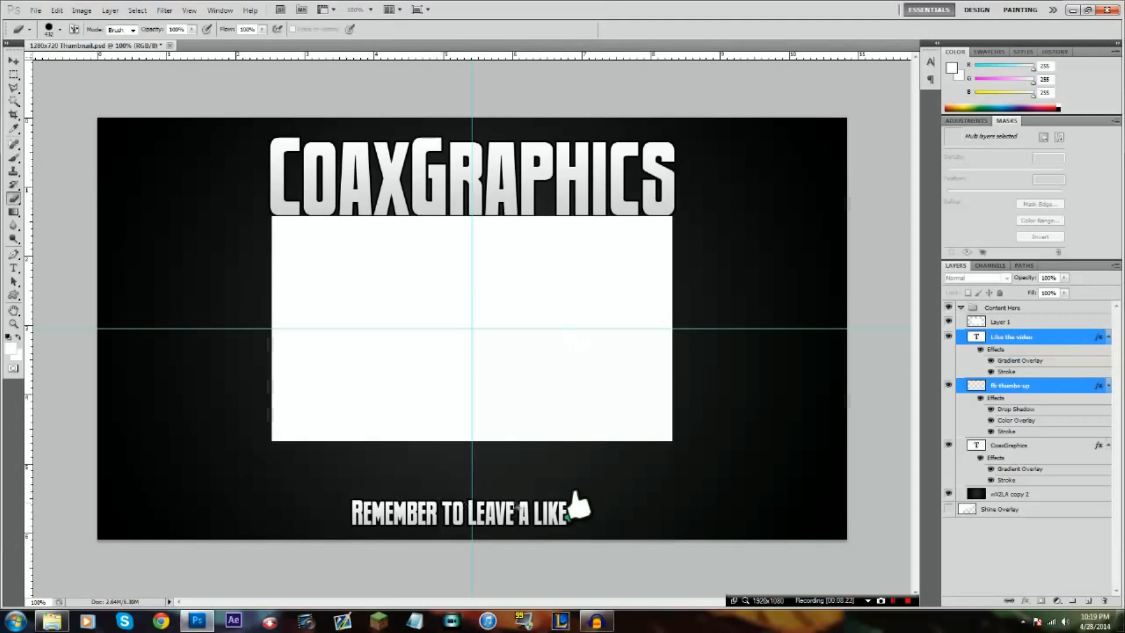
Move the caption and thumb together down to a vertical position of about 679 px, near the canvas's lower edge
{"action": "key", "text": "ctrl+t"}
{"action": "key", "text": "Down"}
{"action": "key", "text": "Down"}
{"action": "key", "text": "Down"}
{"action": "key", "text": "Down"}
{"action": "key", "text": "Down"}
{"action": "key", "text": "Down"}
{"action": "key", "text": "Down"}
{"action": "key", "text": "Down"}
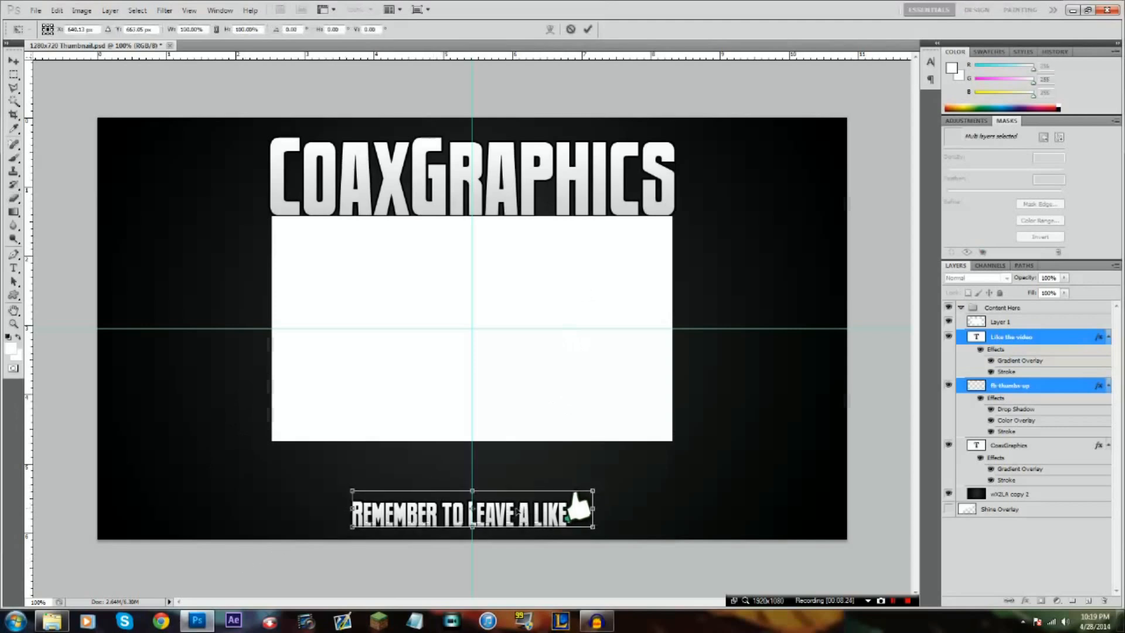
{"action": "key", "text": "Down"}
{"action": "key", "text": "Down"}
{"action": "key", "text": "Down"}
{"action": "key", "text": "Down"}
{"action": "key", "text": "Down"}
{"action": "key", "text": "Down"}
{"action": "key", "text": "Down"}
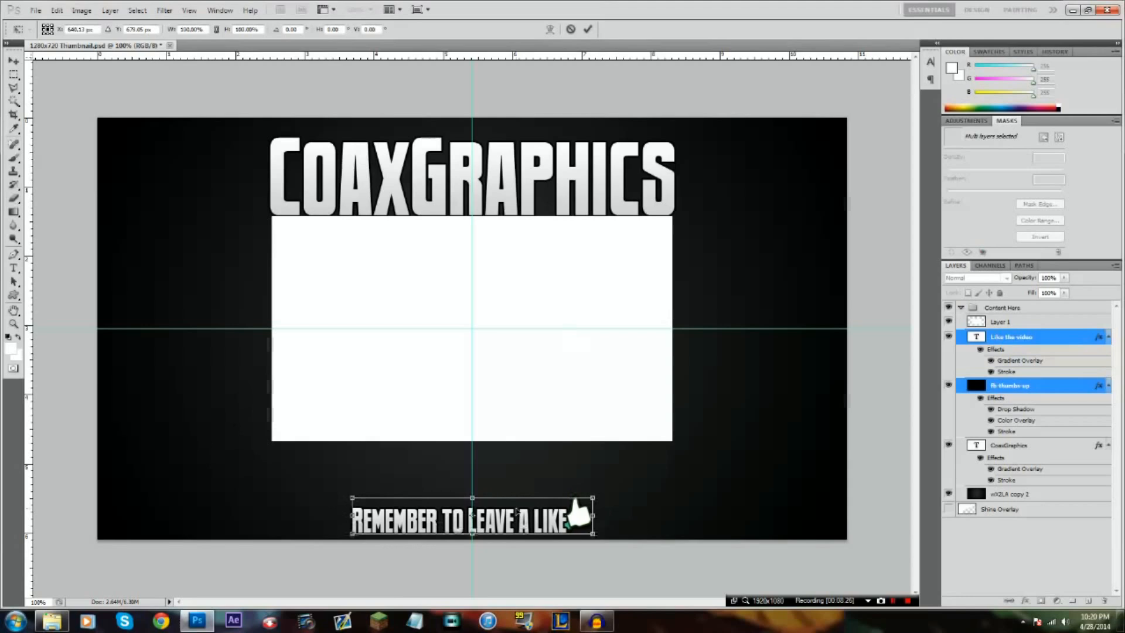
{"action": "left_click", "coordinate": [587, 30]}
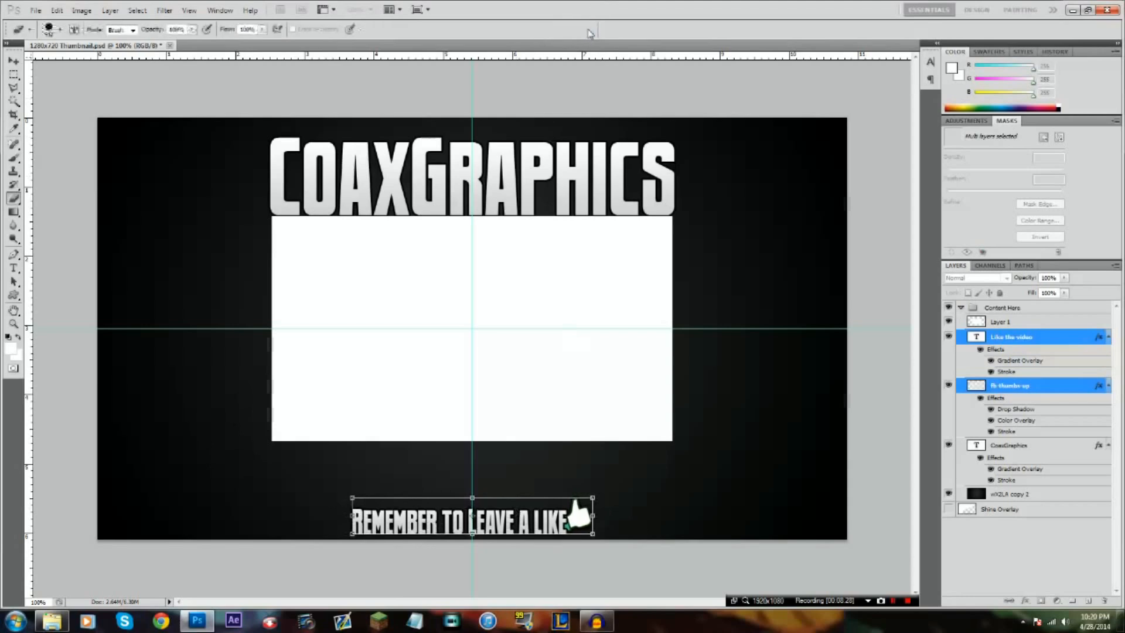
Add a new layer directly above "Like the video" and cancel the text entry started on it
{"action": "key", "text": "t"}
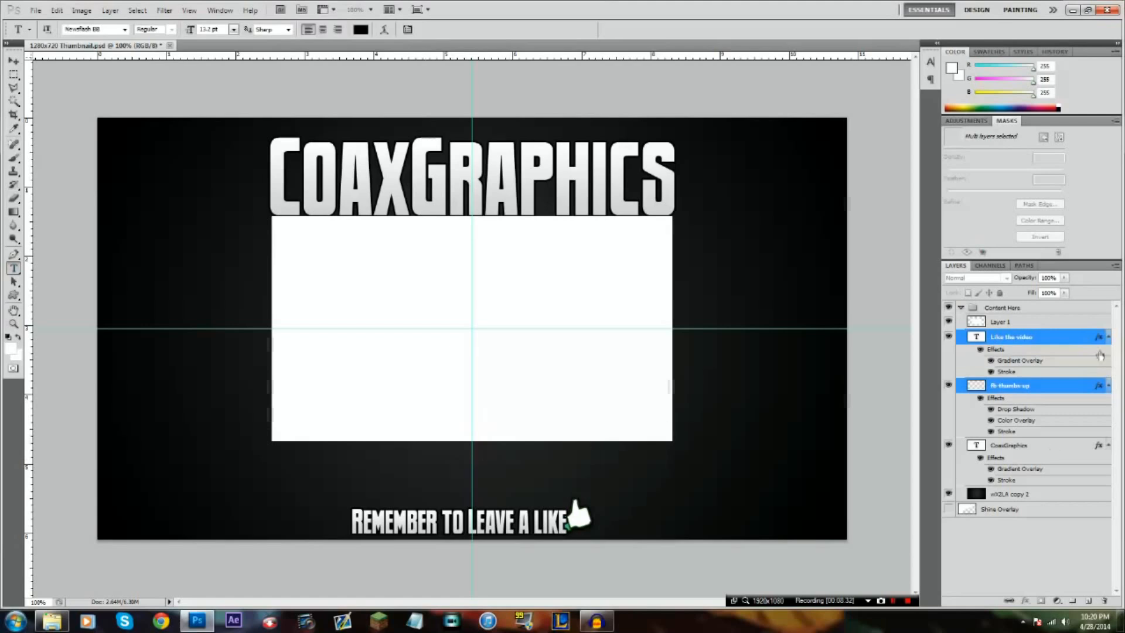
{"action": "left_click", "coordinate": [1063, 340]}
{"action": "left_click", "coordinate": [1088, 600]}
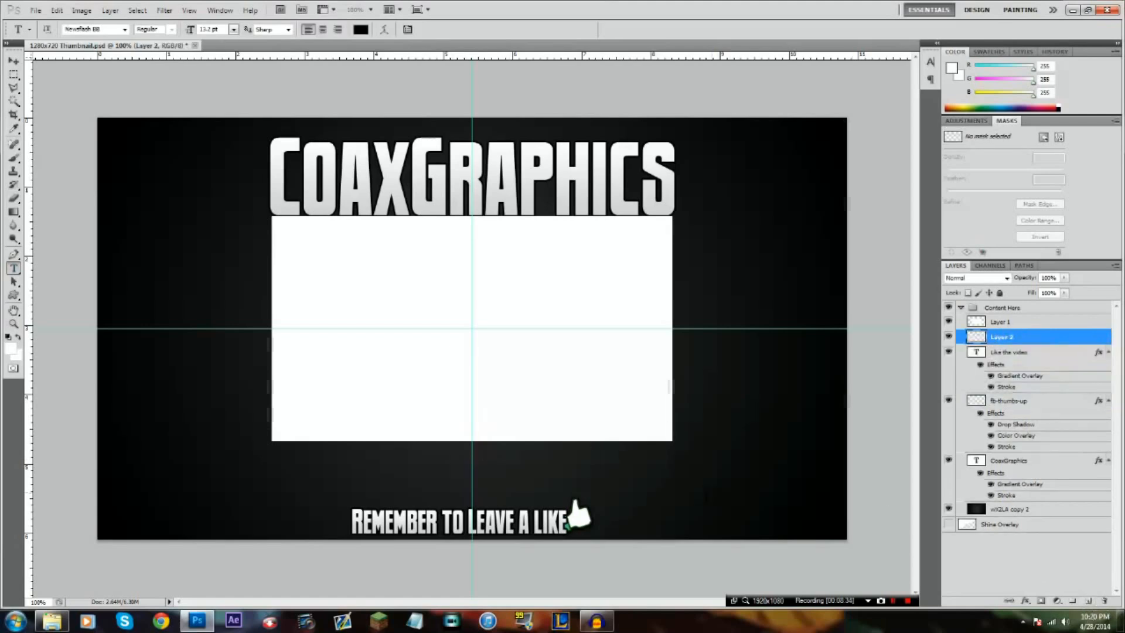
{"action": "left_click", "coordinate": [480, 489]}
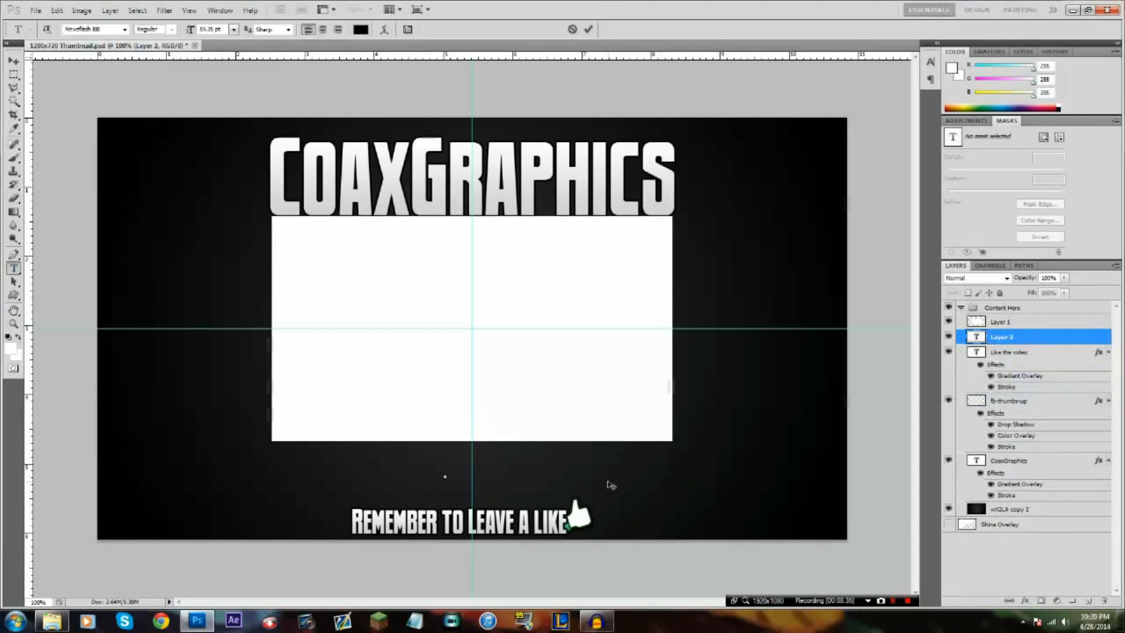
{"action": "left_click", "coordinate": [572, 29]}
Place the The_Subscribe_Button!! image from the GFX folder into the outro document
{"action": "left_click", "coordinate": [52, 620]}
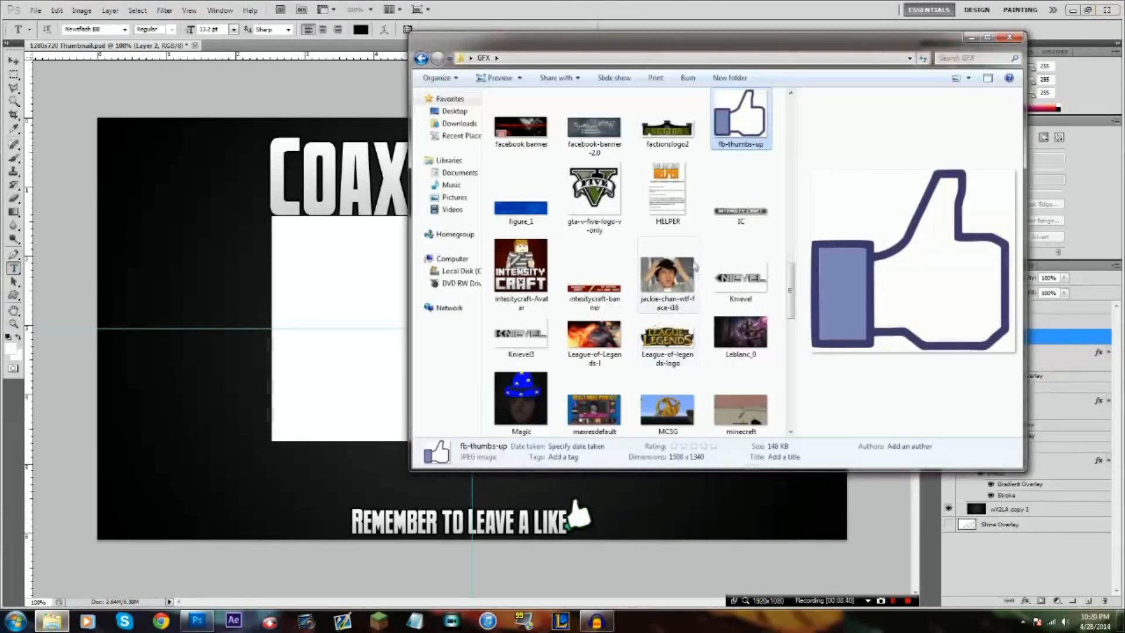
{"action": "scroll", "coordinate": [693, 262], "scroll_direction": "down", "scroll_amount": 5}
{"action": "left_click", "coordinate": [740, 260]}
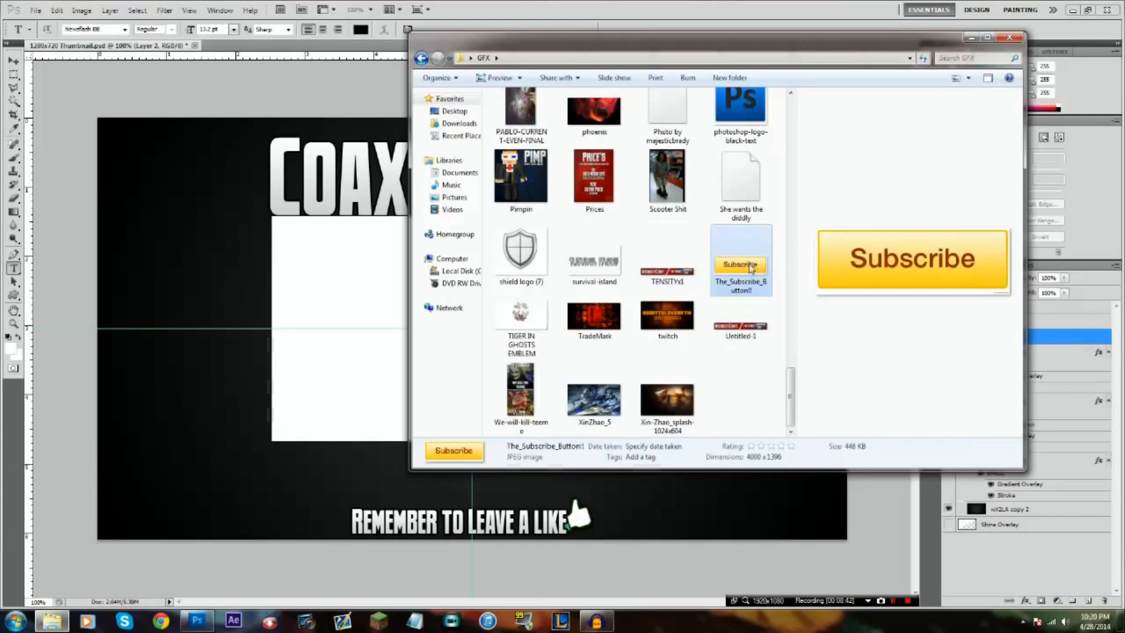
{"action": "left_click_drag", "start_coordinate": [740, 261], "coordinate": [304, 357]}
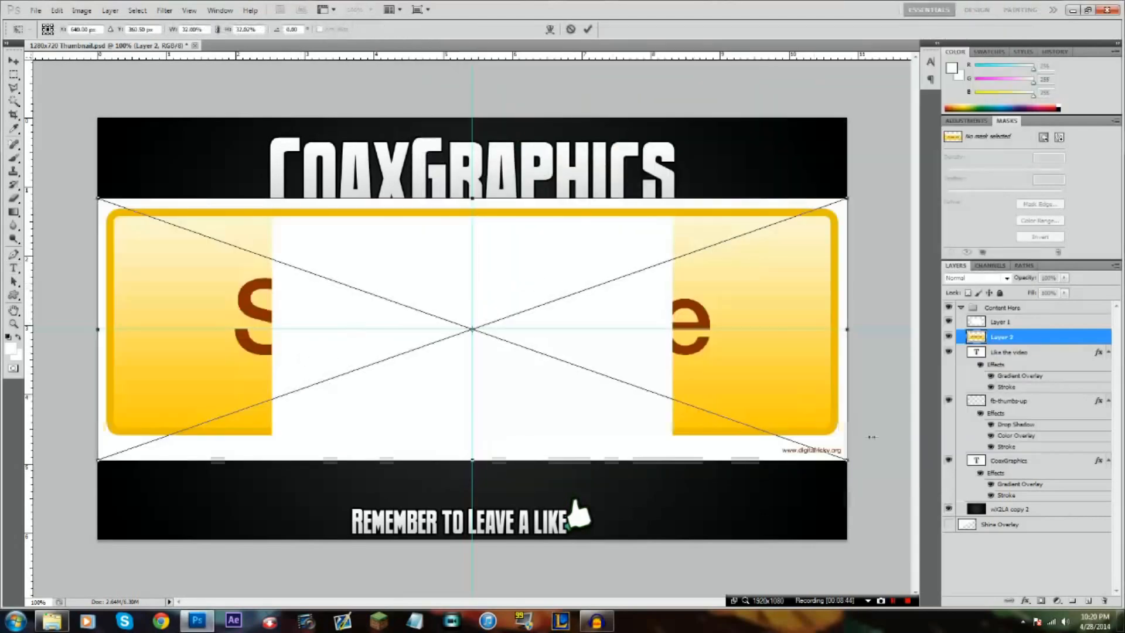
Scale the placed Subscribe button to about 28.8%, centre it on the canvas, and commit the placement
{"action": "left_click_drag", "start_coordinate": [846, 460], "coordinate": [772, 434]}
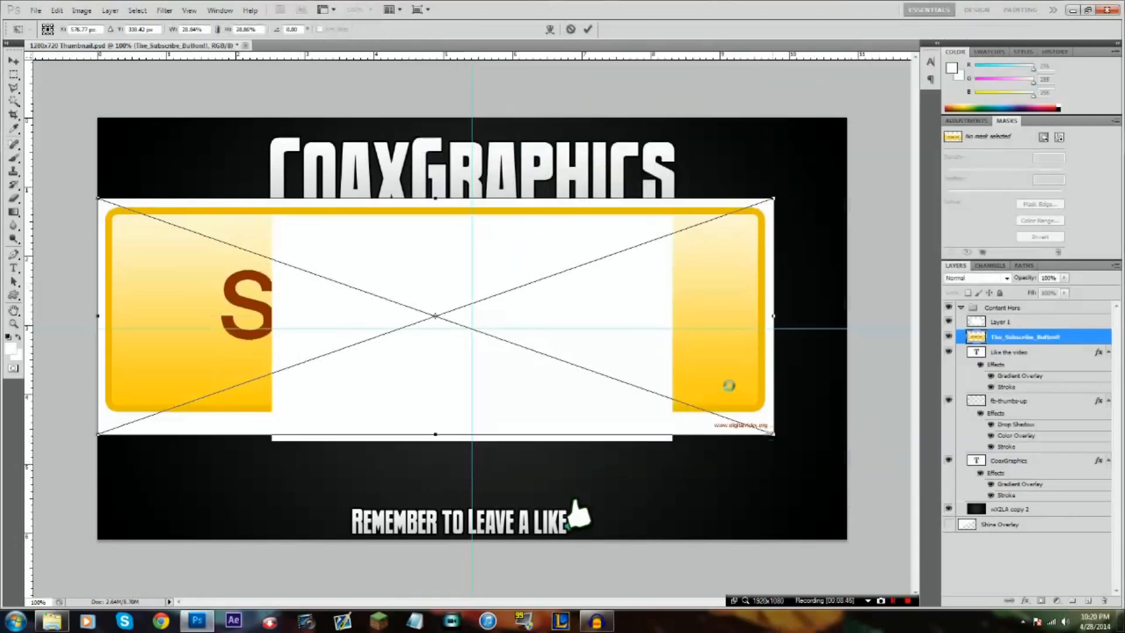
{"action": "left_click_drag", "start_coordinate": [621, 331], "coordinate": [657, 345]}
{"action": "right_click", "coordinate": [657, 344]}
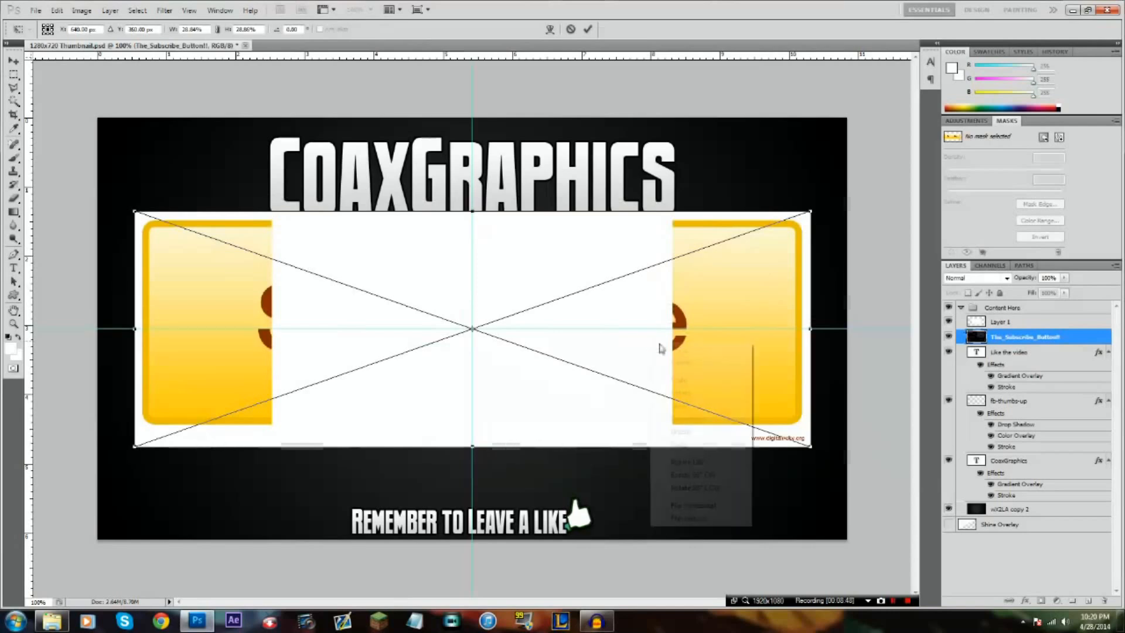
{"action": "left_click", "coordinate": [679, 350]}
Move the The_Subscribe_Button!! layer above Layer 1 in the layer stack
{"action": "mouse_move", "coordinate": [996, 352]}
{"action": "left_mouse_down"}
{"action": "mouse_move", "coordinate": [997, 319]}
{"action": "mouse_move", "coordinate": [1009, 347]}
{"action": "left_mouse_up"}
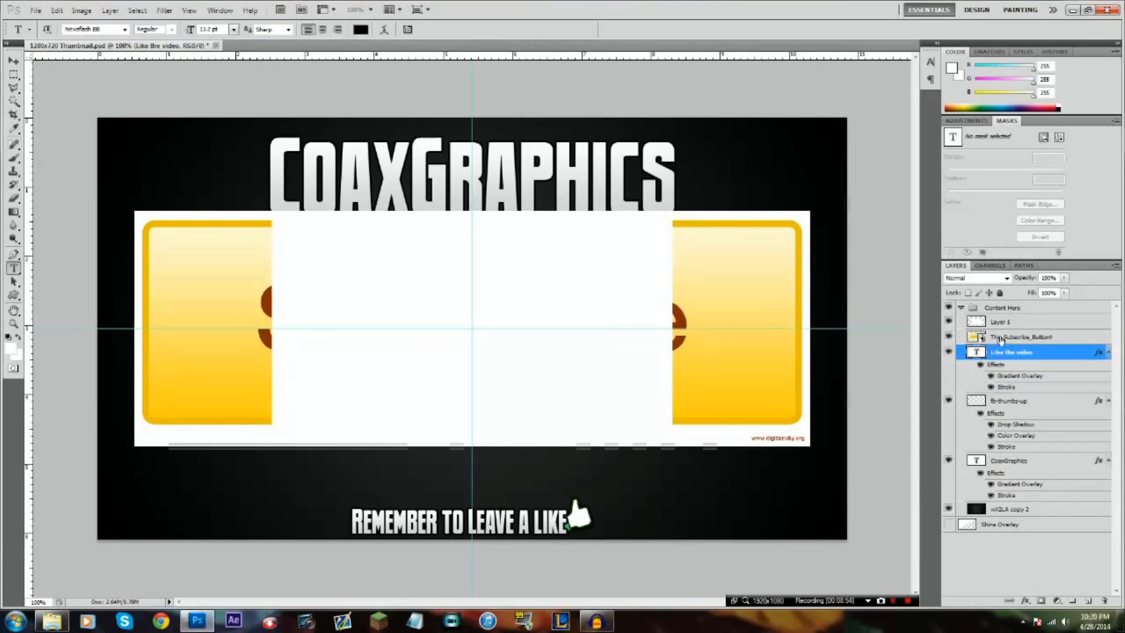
{"action": "left_click", "coordinate": [995, 339]}
{"action": "left_click_drag", "start_coordinate": [1015, 338], "coordinate": [1010, 322]}
Select the white border surrounding the Subscribe button image with the Magic Wand
{"action": "left_click", "coordinate": [15, 102]}
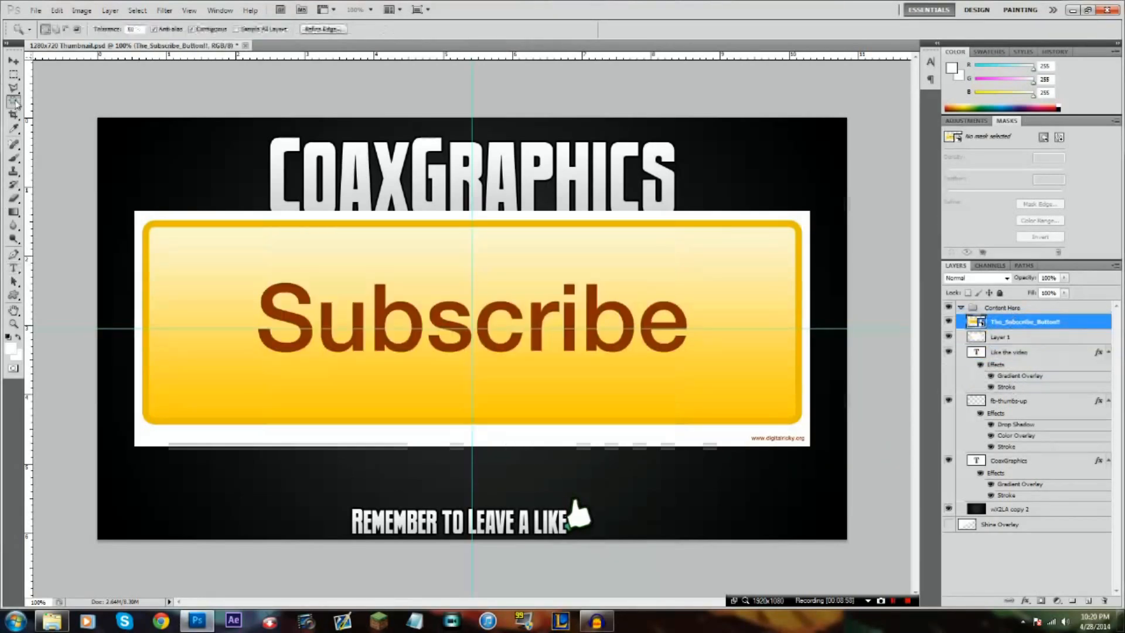
{"action": "left_click", "coordinate": [230, 218]}
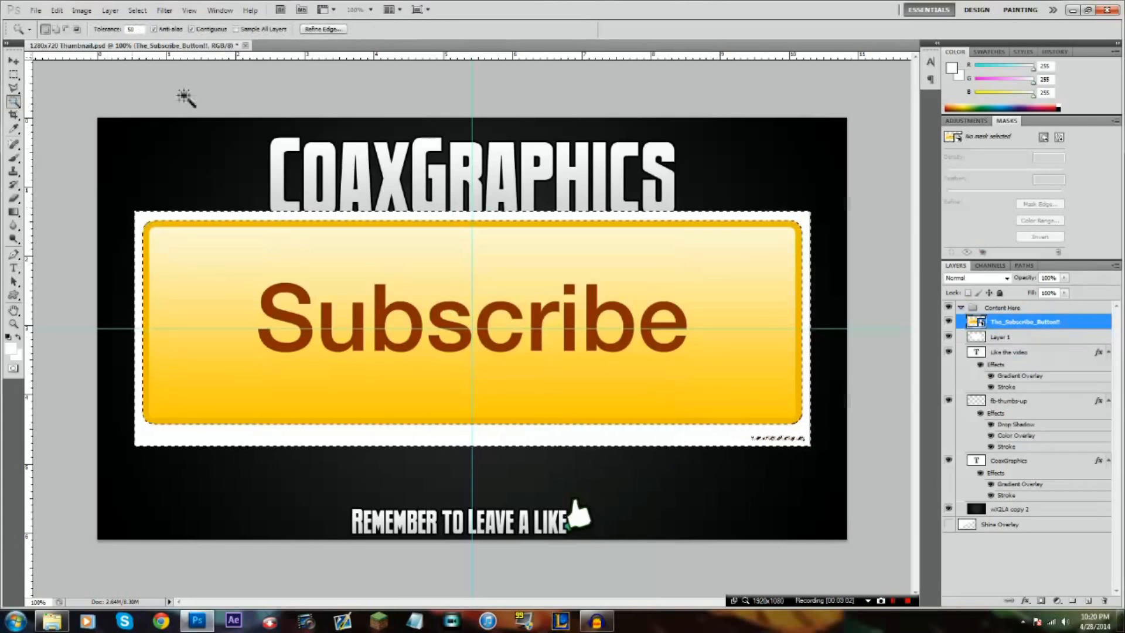
{"action": "left_click", "coordinate": [57, 10]}
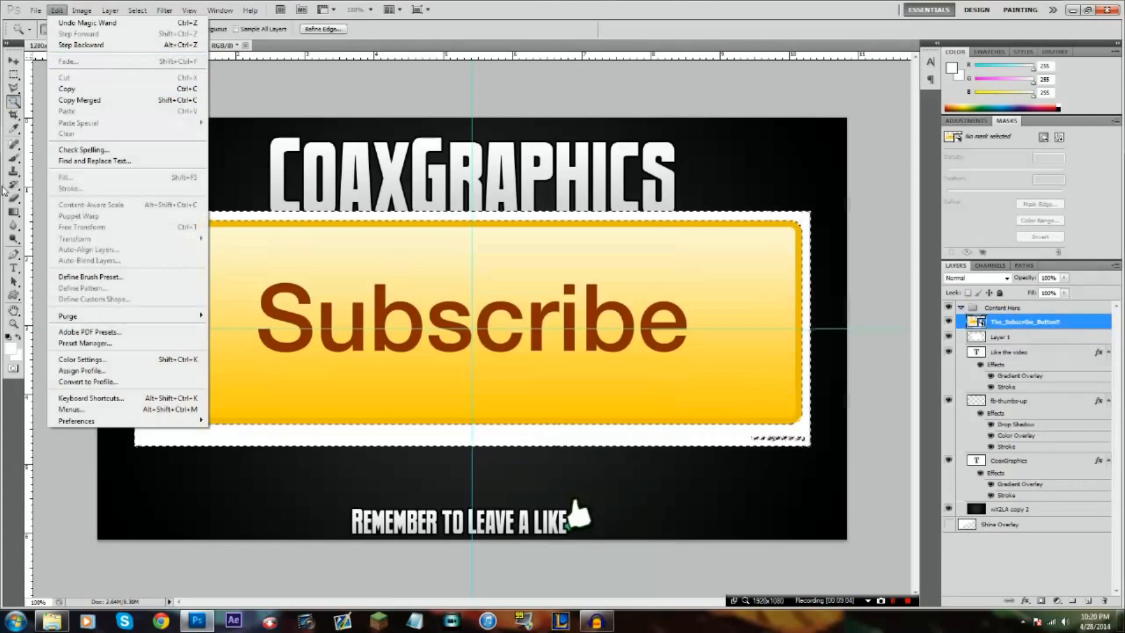
Rasterize the Subscribe button smart object, erase the selected white border including the watermark, and deselect
{"action": "left_click", "coordinate": [15, 201]}
{"action": "left_click", "coordinate": [16, 210]}
{"action": "left_click", "coordinate": [15, 200]}
{"action": "left_click", "coordinate": [547, 246]}
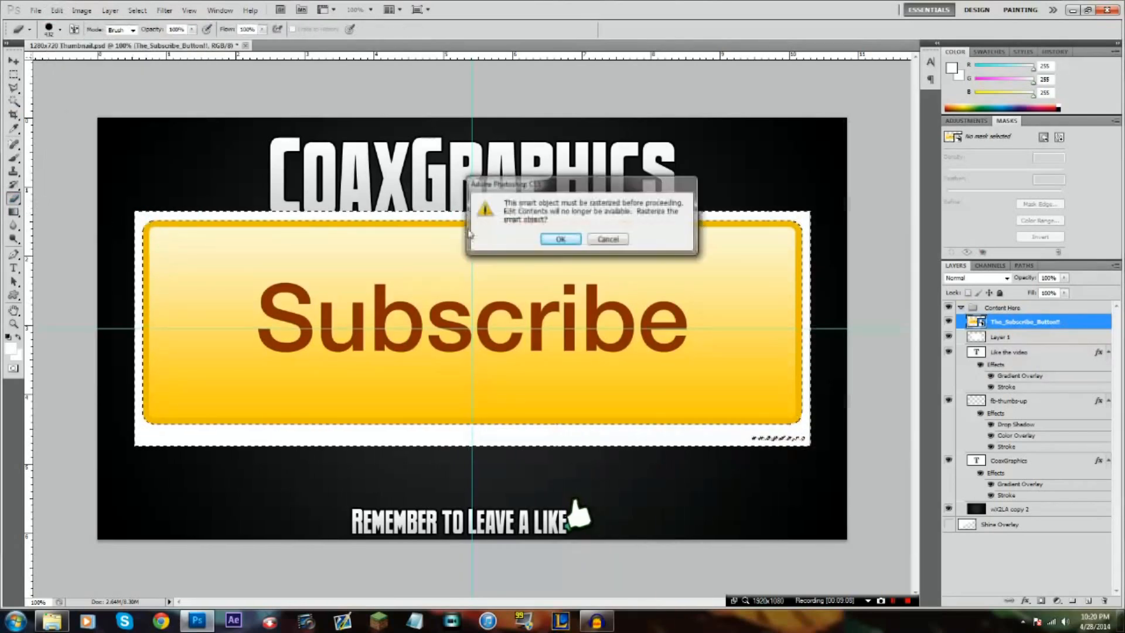
{"action": "left_click", "coordinate": [547, 241]}
{"action": "mouse_move", "coordinate": [56, 158]}
{"action": "left_mouse_down"}
{"action": "mouse_move", "coordinate": [52, 176]}
{"action": "mouse_move", "coordinate": [240, 334]}
{"action": "mouse_move", "coordinate": [574, 278]}
{"action": "mouse_move", "coordinate": [886, 372]}
{"action": "left_mouse_up"}
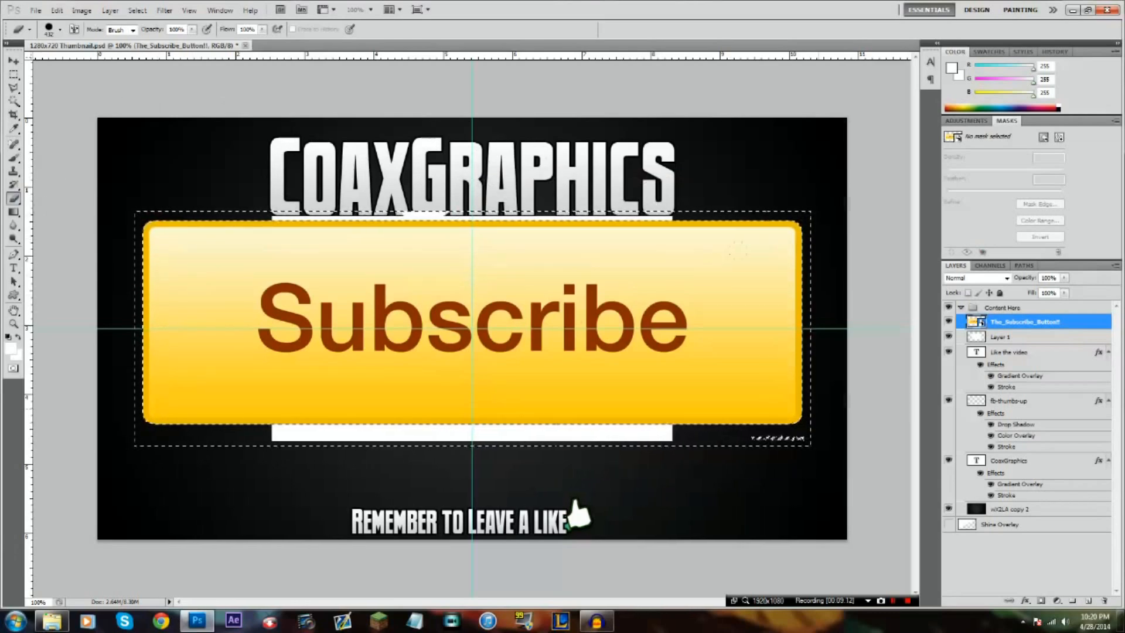
{"action": "key", "text": "ctrl+d"}
Reduce the Eraser to a small brush with 100% hardness
{"action": "right_click", "coordinate": [732, 397]}
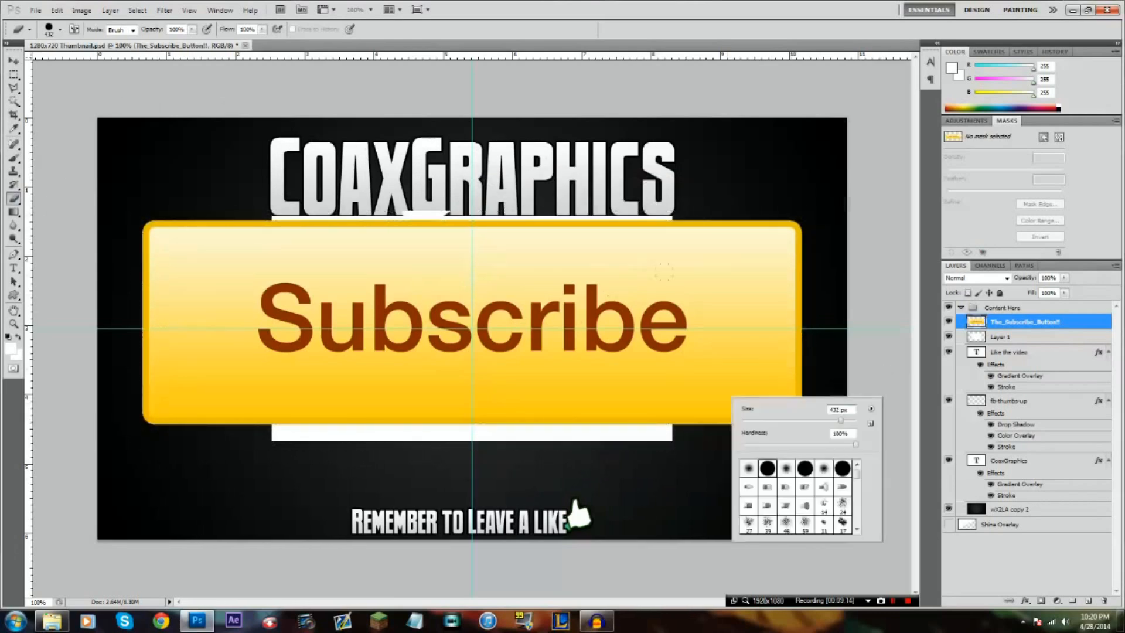
{"action": "left_click_drag", "start_coordinate": [840, 420], "coordinate": [763, 421]}
{"action": "key", "text": "Return"}
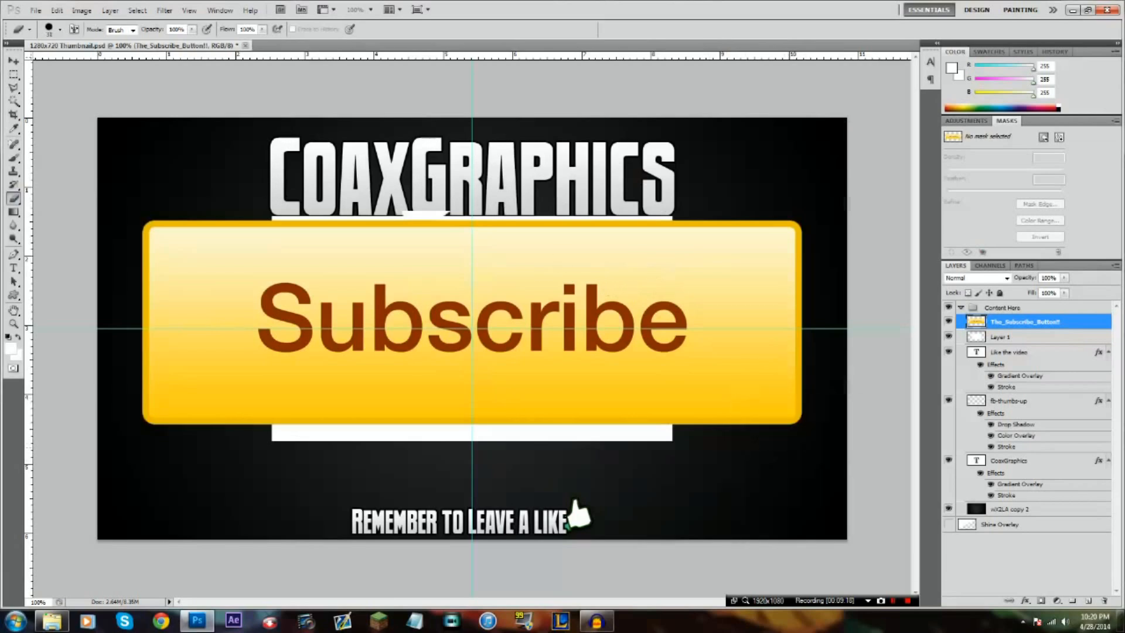
Scale the Subscribe button to about 12.9%, centre it between the white box and the like caption, and commit the transform
{"action": "key", "text": "ctrl+t"}
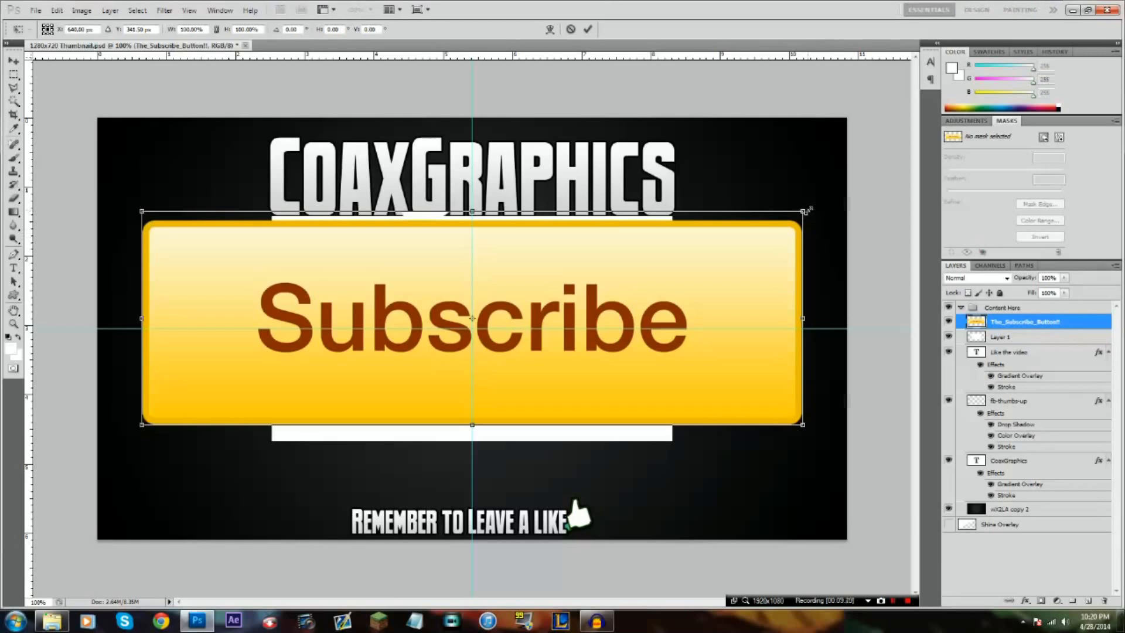
{"action": "left_click_drag", "start_coordinate": [804, 209], "coordinate": [495, 469]}
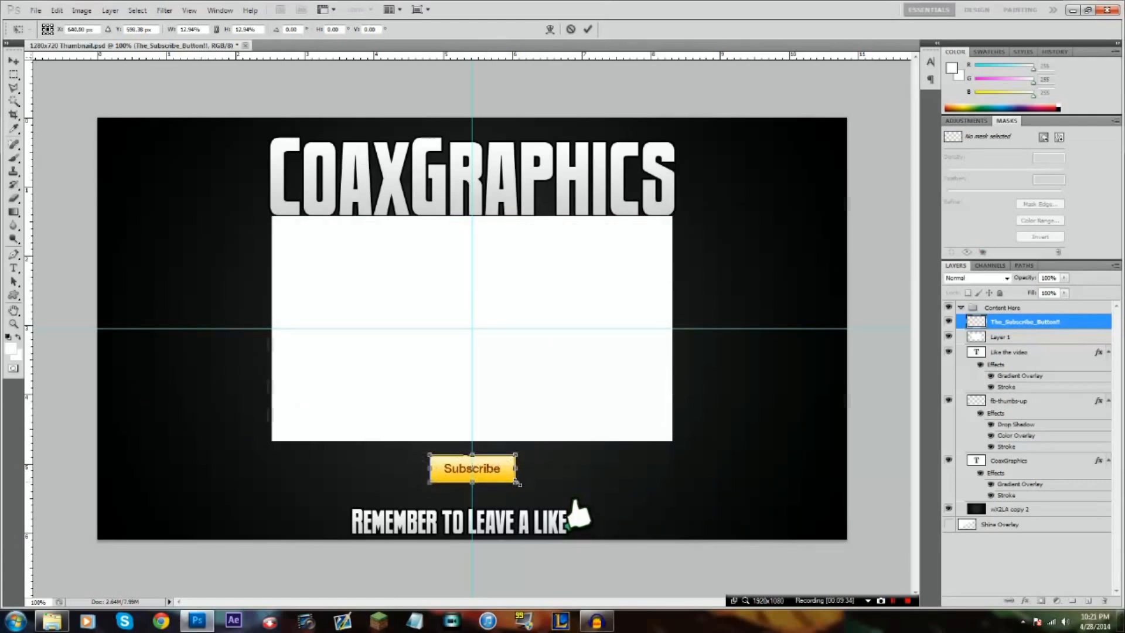
{"action": "left_click_drag", "start_coordinate": [497, 468], "coordinate": [496, 473]}
{"action": "left_click", "coordinate": [588, 30]}
{"action": "key", "text": "e"}
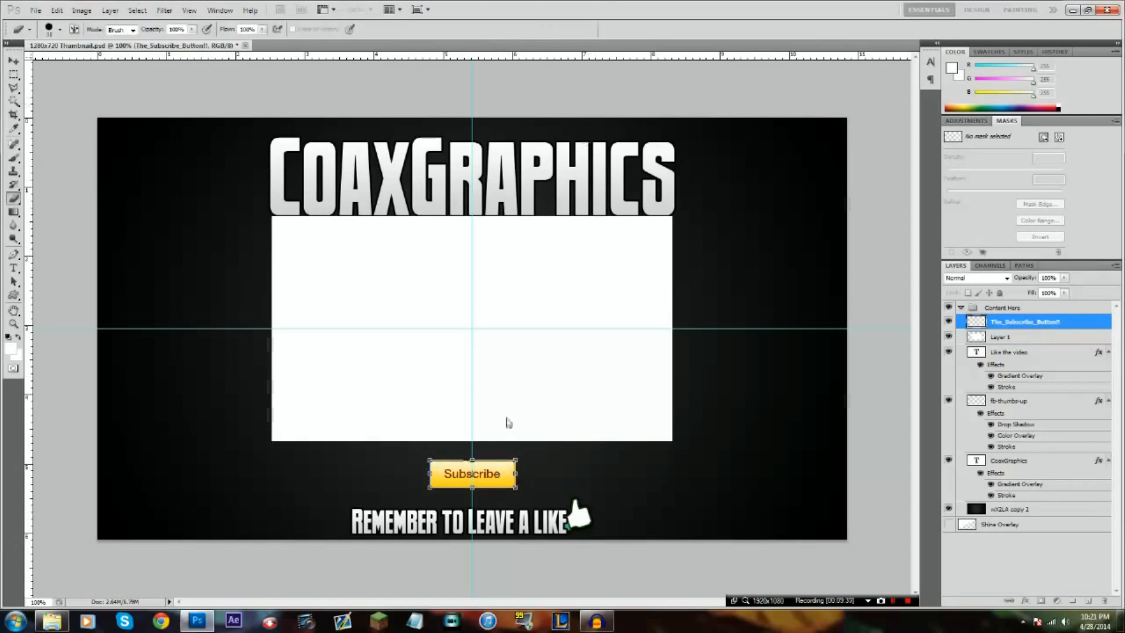
{"action": "left_click", "coordinate": [13, 267]}
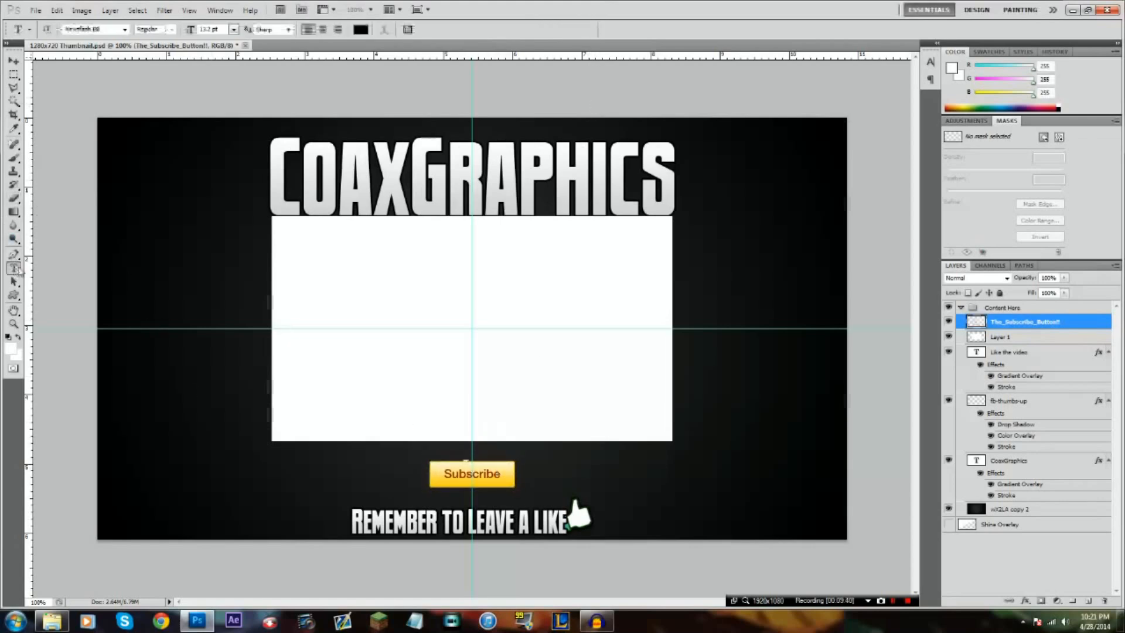
{"action": "left_click", "coordinate": [429, 450]}
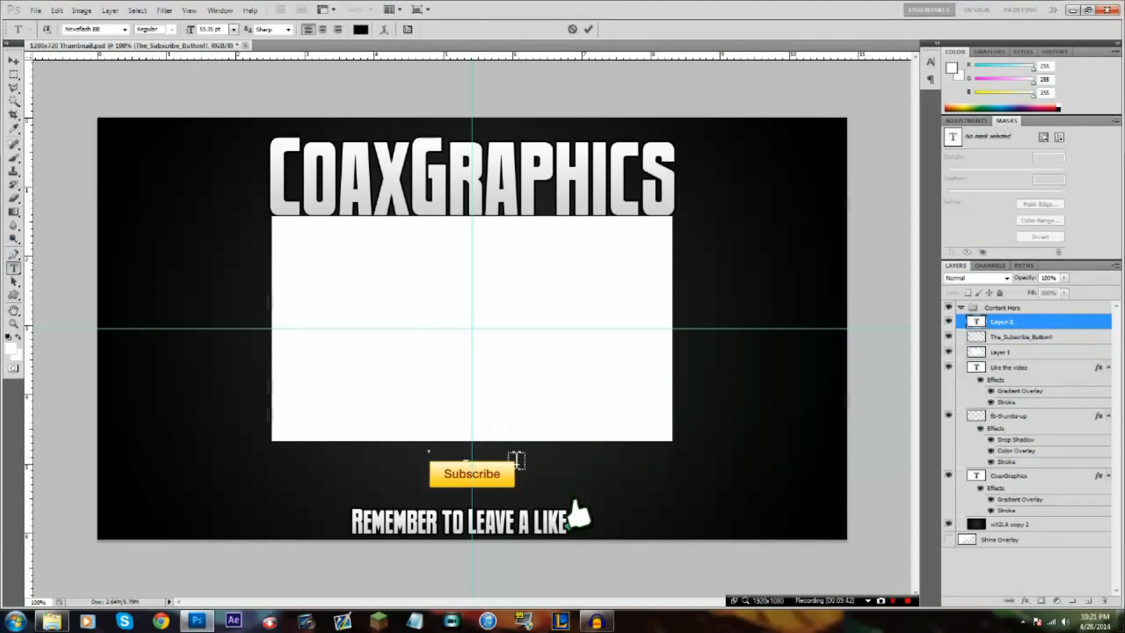
{"action": "type", "text": "I l"}
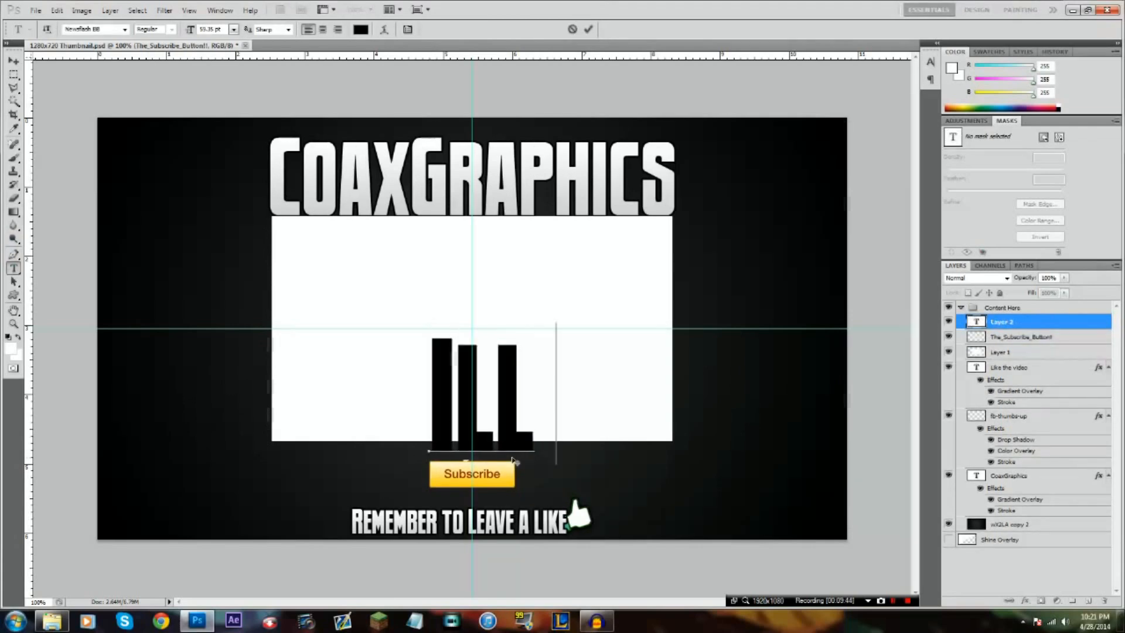
{"action": "key", "text": "BackSpace"}
{"action": "key", "text": "BackSpace"}
{"action": "key", "text": "BackSpace"}
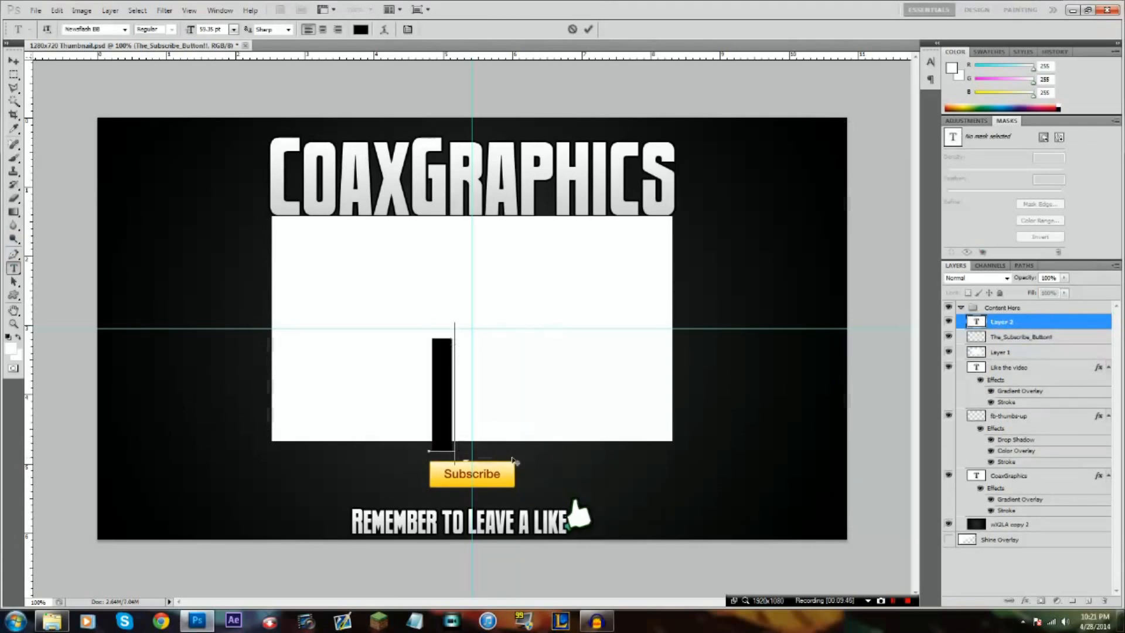
{"action": "type", "text": "WILL"}
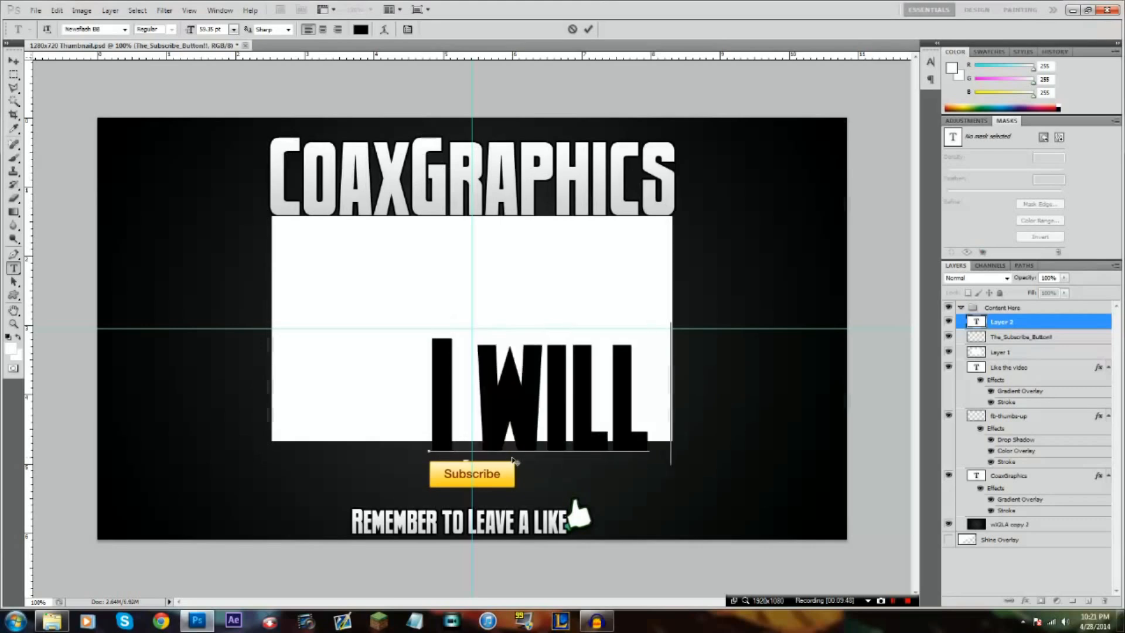
{"action": "type", "text": " Coax you"}
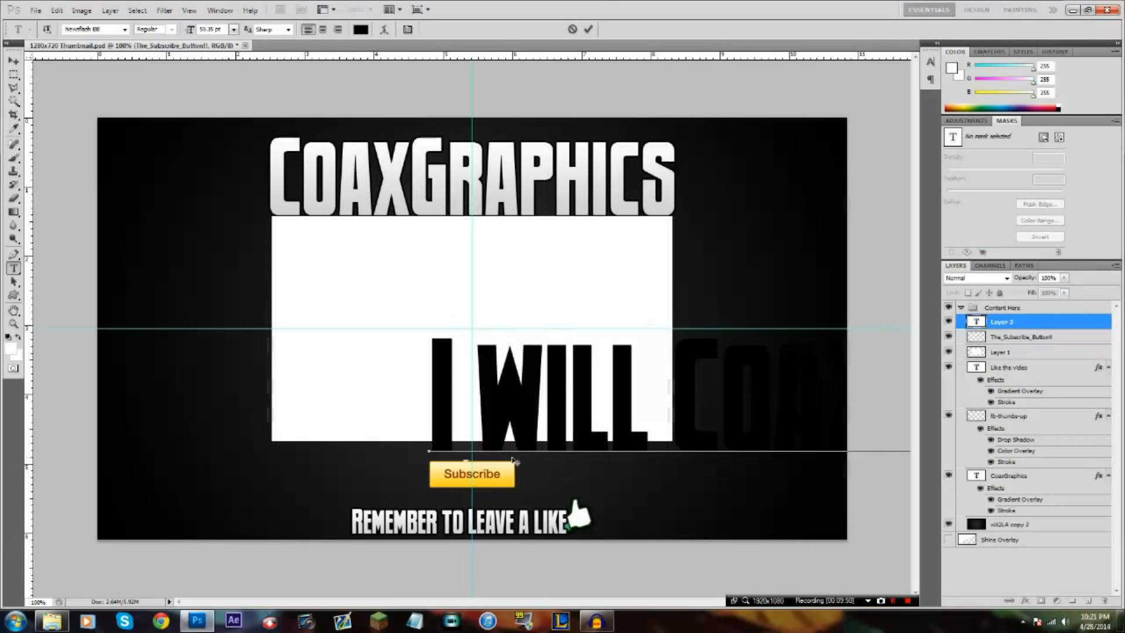
{"action": "left_click_drag", "start_coordinate": [429, 464], "coordinate": [469, 457]}
{"action": "key", "text": "BackSpace"}
{"action": "key", "text": "BackSpace"}
{"action": "key", "text": "BackSpace"}
{"action": "key", "text": "BackSpace"}
{"action": "key", "text": "BackSpace"}
{"action": "key", "text": "BackSpace"}
{"action": "key", "text": "BackSpace"}
{"action": "key", "text": "BackSpace"}
{"action": "key", "text": "BackSpace"}
{"action": "key", "text": "BackSpace"}
{"action": "key", "text": "BackSpace"}
{"action": "key", "text": "BackSpace"}
{"action": "key", "text": "BackSpace"}
{"action": "key", "text": "BackSpace"}
{"action": "key", "text": "BackSpace"}
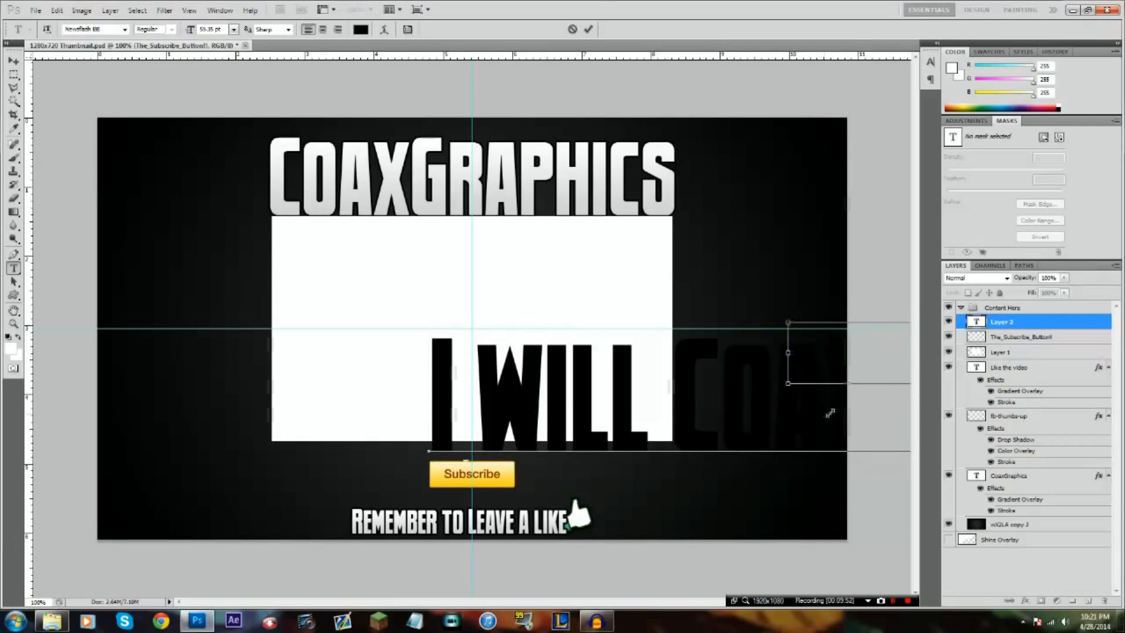
{"action": "left_click_drag", "start_coordinate": [505, 470], "coordinate": [364, 500]}
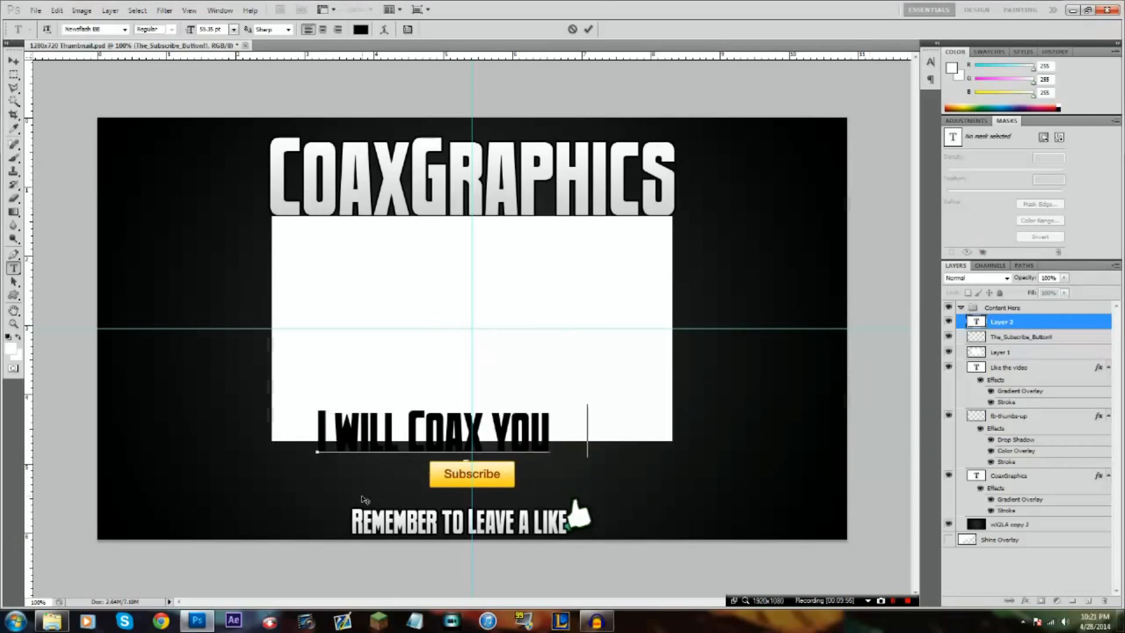
{"action": "type", "text": "into"}
{"action": "left_click_drag", "start_coordinate": [624, 458], "coordinate": [516, 486]}
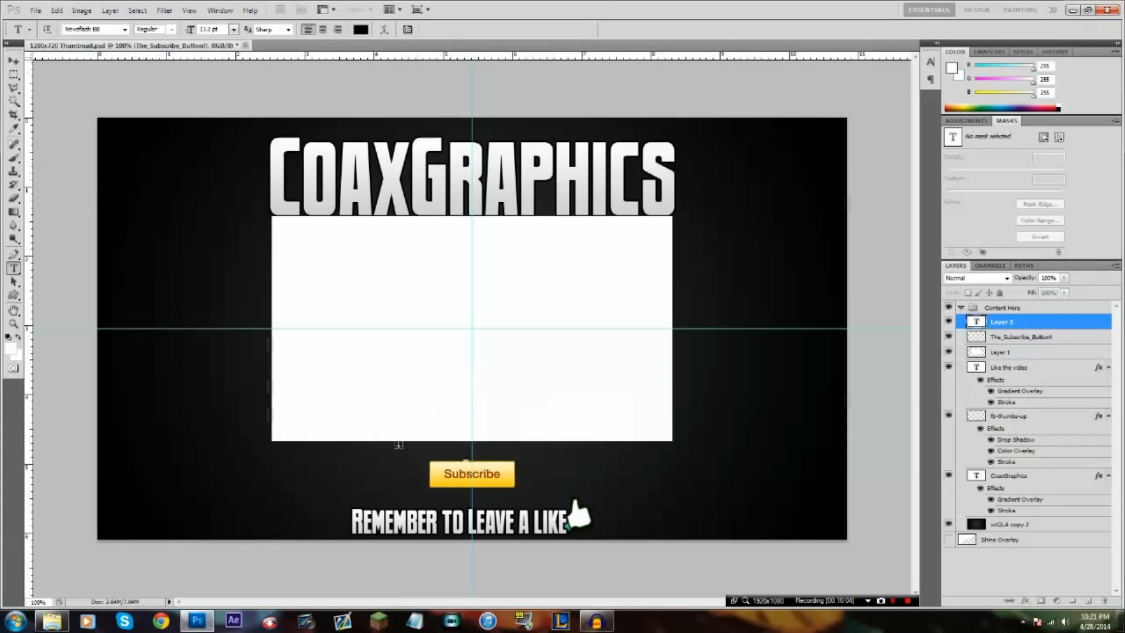
Add the text "I wil coax you into" directly above the Subscribe button, scaled down to about its width, and commit it
{"action": "left_click", "coordinate": [401, 420]}
{"action": "type", "text": "I will C"}
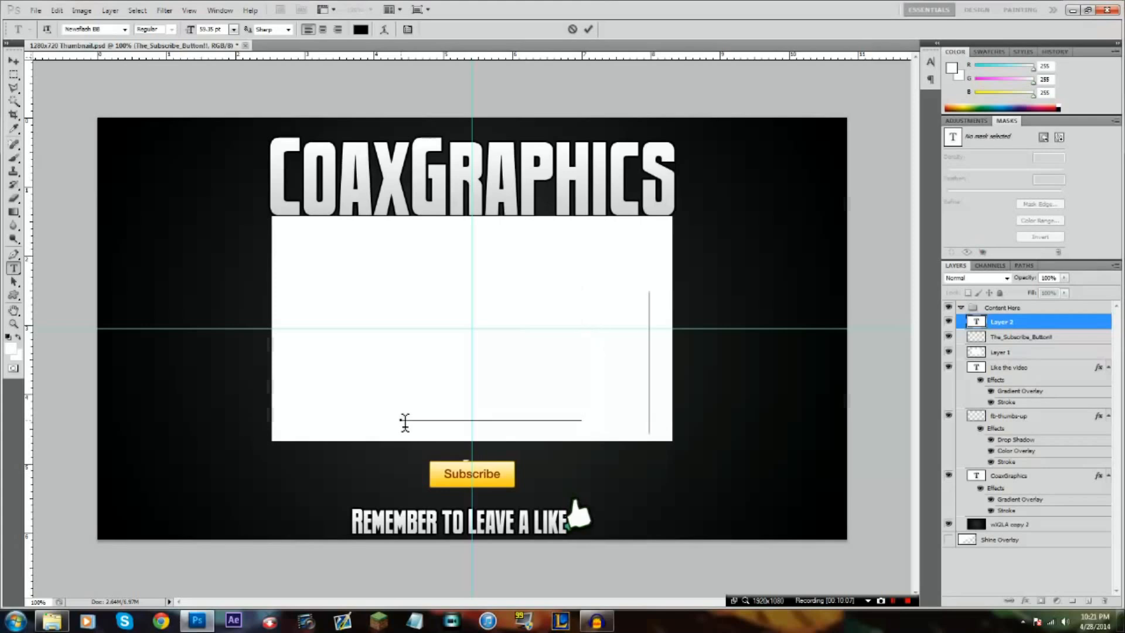
{"action": "type", "text": "I WIL COAX"}
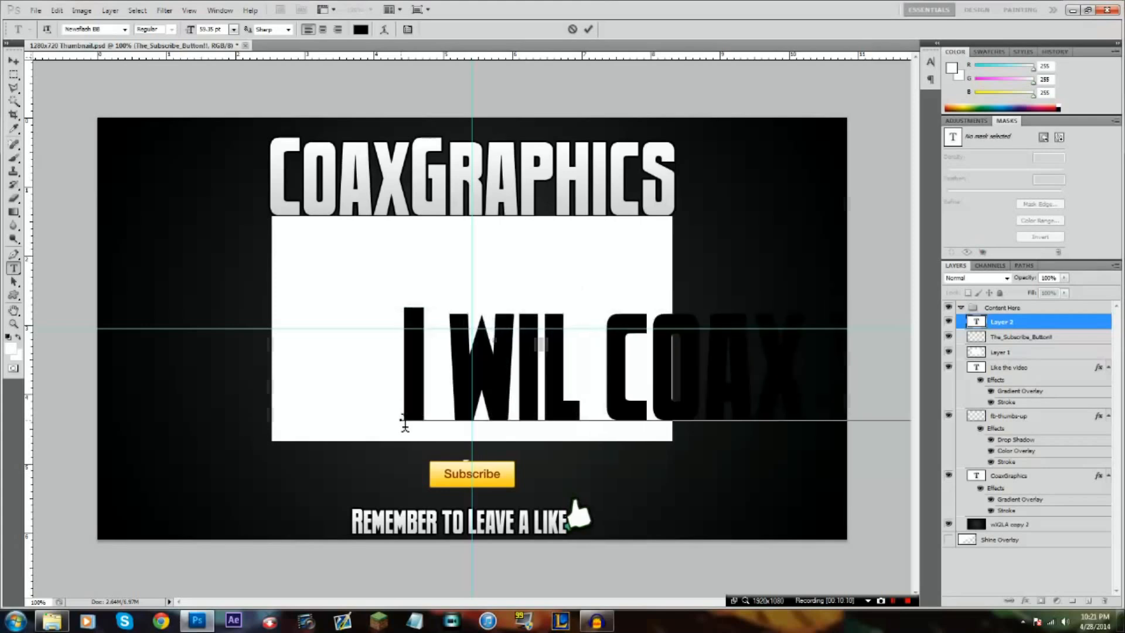
{"action": "left_click_drag", "start_coordinate": [403, 433], "coordinate": [492, 488]}
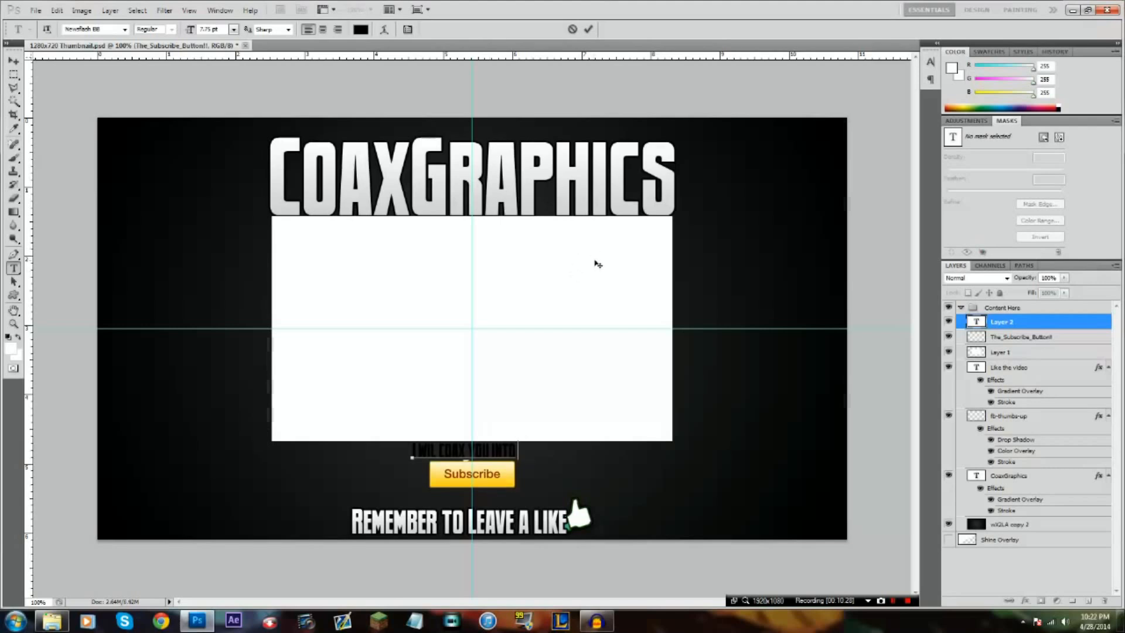
{"action": "left_click", "coordinate": [591, 31]}
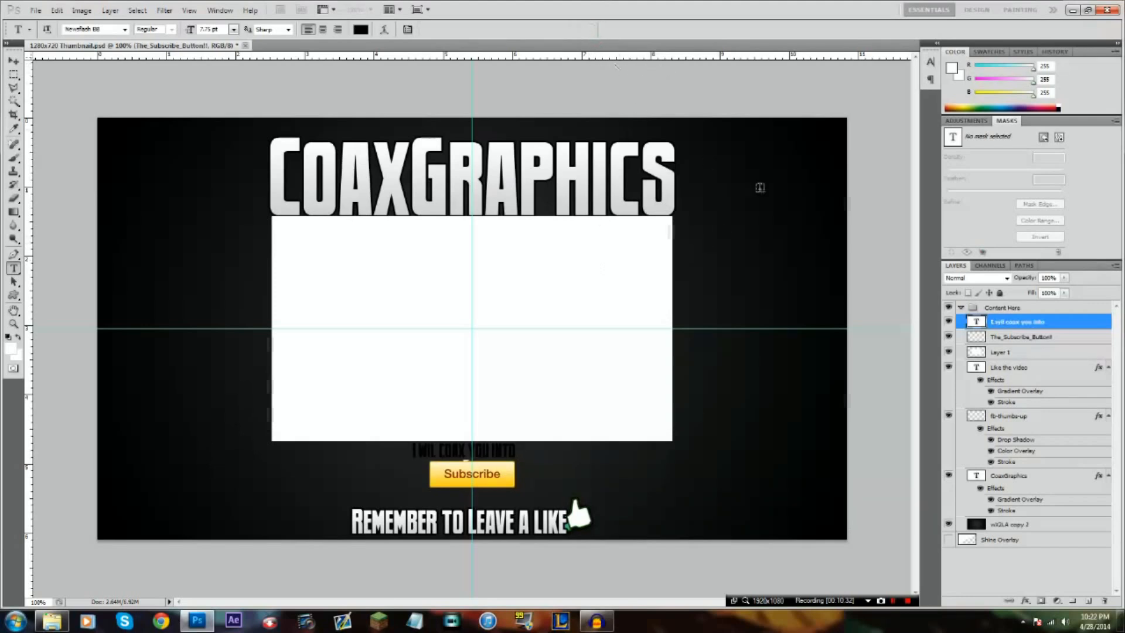
Copy the layer style of "Like the video" and paste it onto the "I wil coax you into" text layer
{"action": "right_click", "coordinate": [1023, 369]}
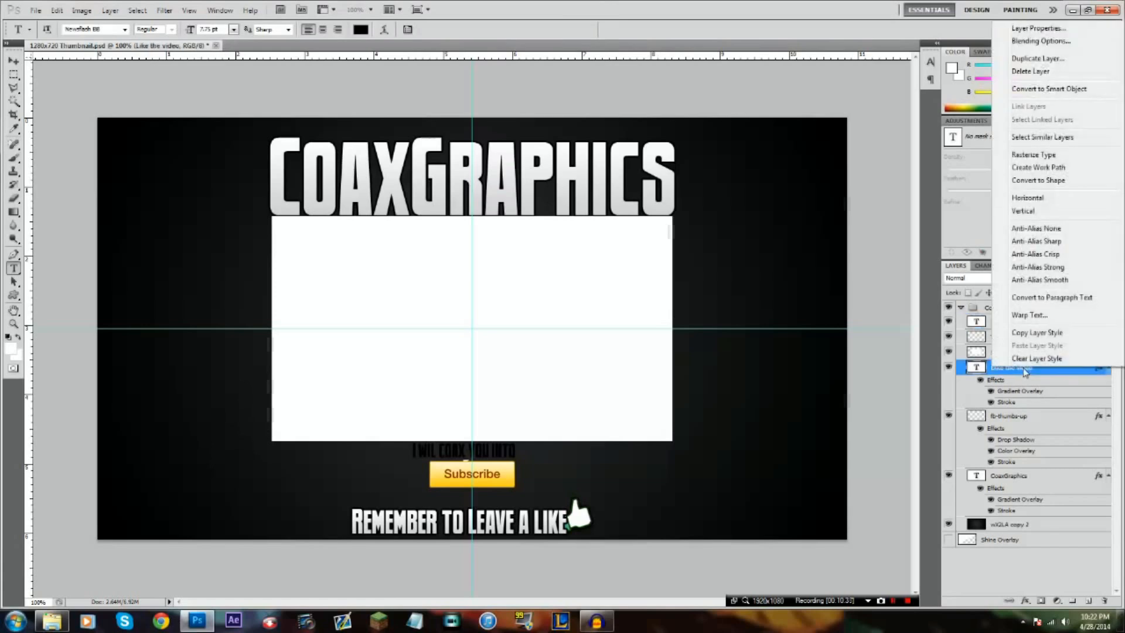
{"action": "left_click", "coordinate": [1035, 333]}
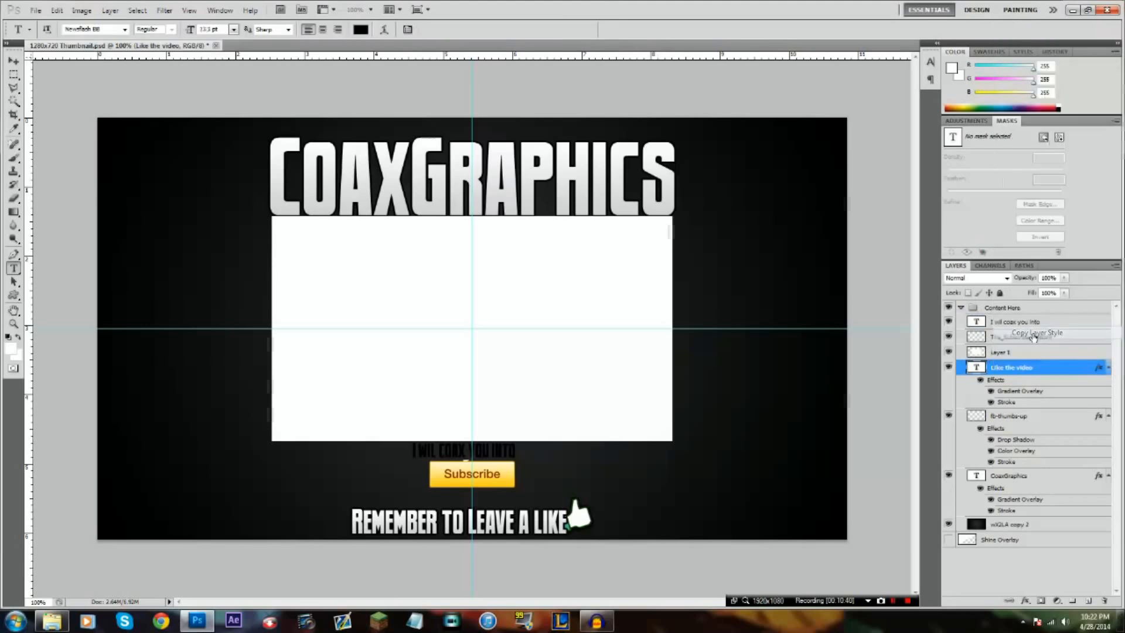
{"action": "right_click", "coordinate": [1038, 321]}
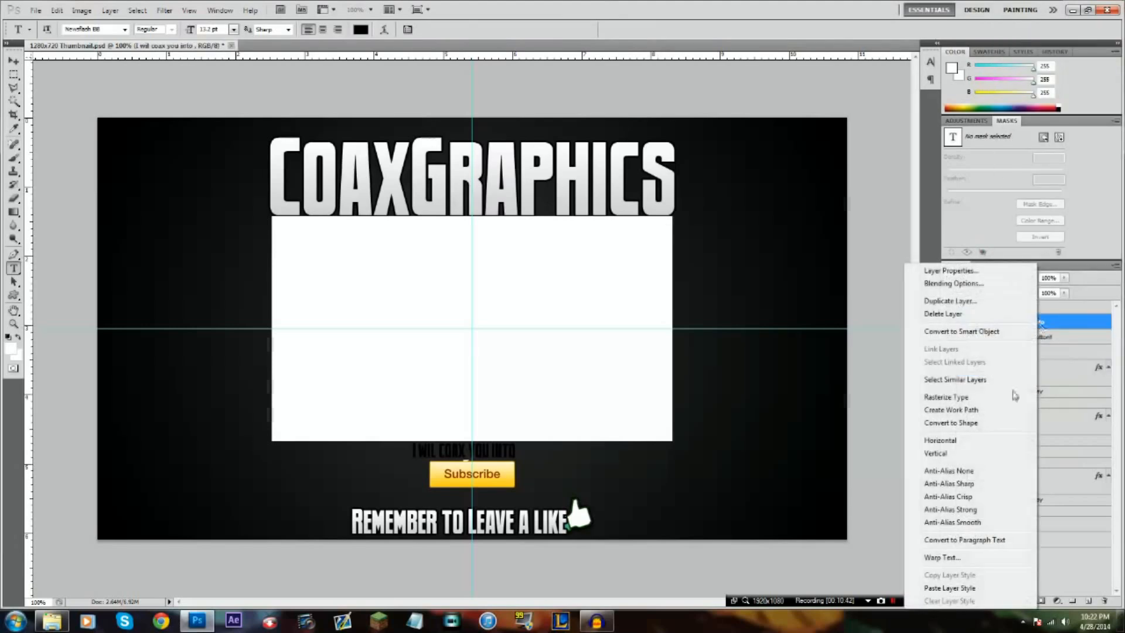
{"action": "left_click", "coordinate": [947, 588]}
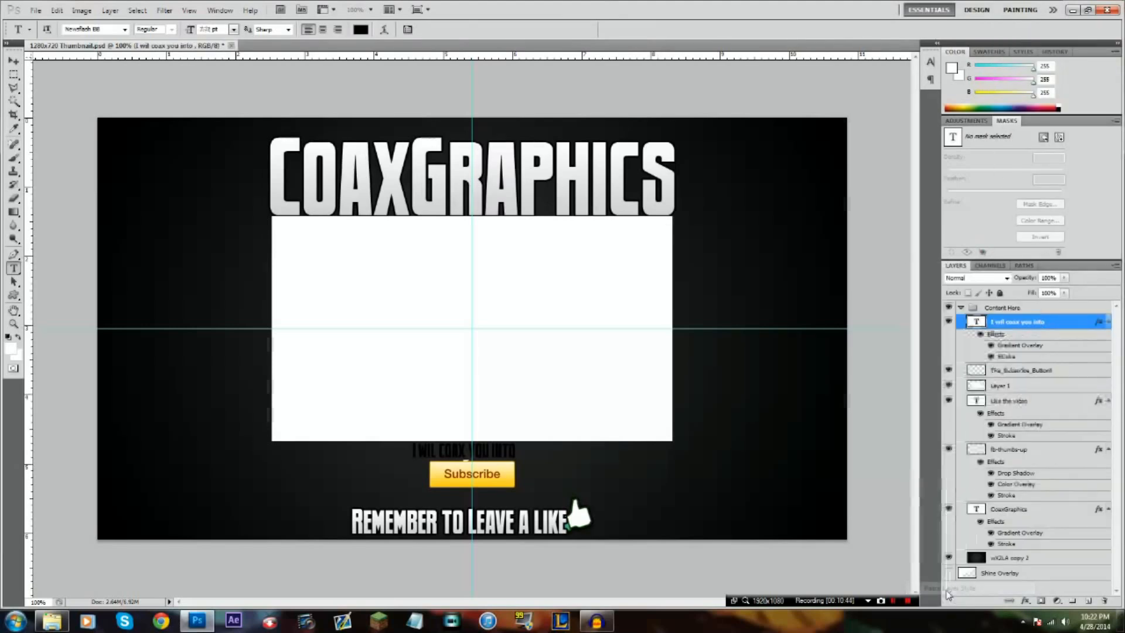
Centre the "I wil coax you into" text horizontally at X 640 px just above the Subscribe button and commit the transform
{"action": "key", "text": "ctrl+t"}
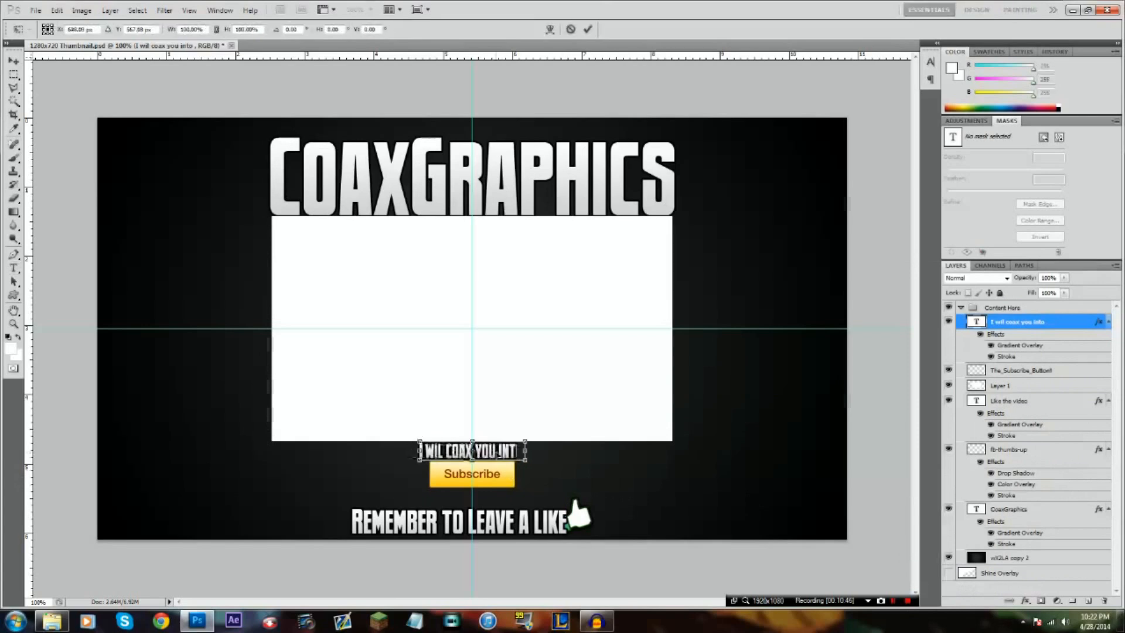
{"action": "left_click_drag", "start_coordinate": [498, 455], "coordinate": [498, 459]}
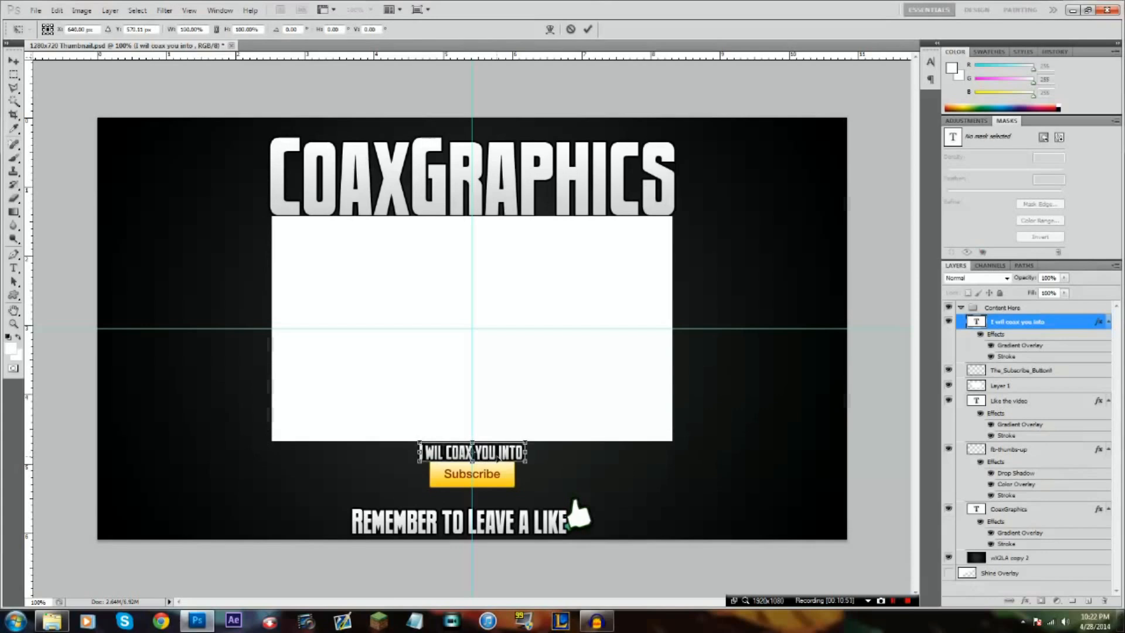
{"action": "left_click", "coordinate": [587, 29]}
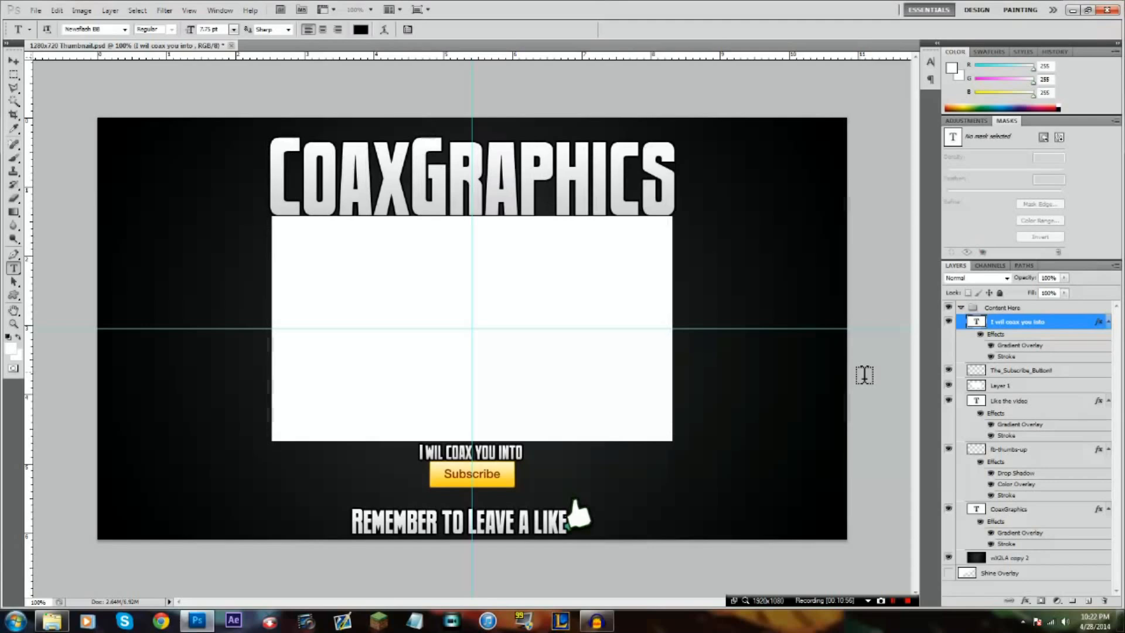
Move the "I wil coax you into" text and the Subscribe button down together to about Y 604 px and commit
{"action": "left_click", "coordinate": [1041, 375], "text": "ctrl"}
{"action": "key", "text": "ctrl+t"}
{"action": "key", "text": "Down"}
{"action": "key", "text": "Down"}
{"action": "key", "text": "Down"}
{"action": "key", "text": "Down"}
{"action": "key", "text": "Down"}
{"action": "key", "text": "Down"}
{"action": "key", "text": "Down"}
{"action": "key", "text": "Down"}
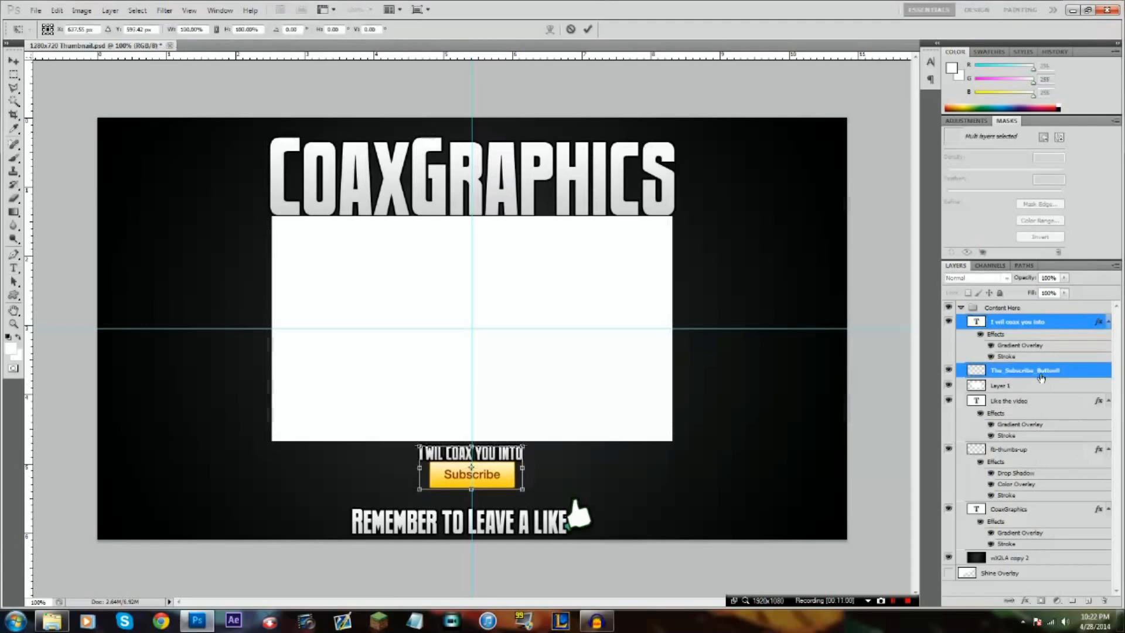
{"action": "key", "text": "Down"}
{"action": "key", "text": "Down"}
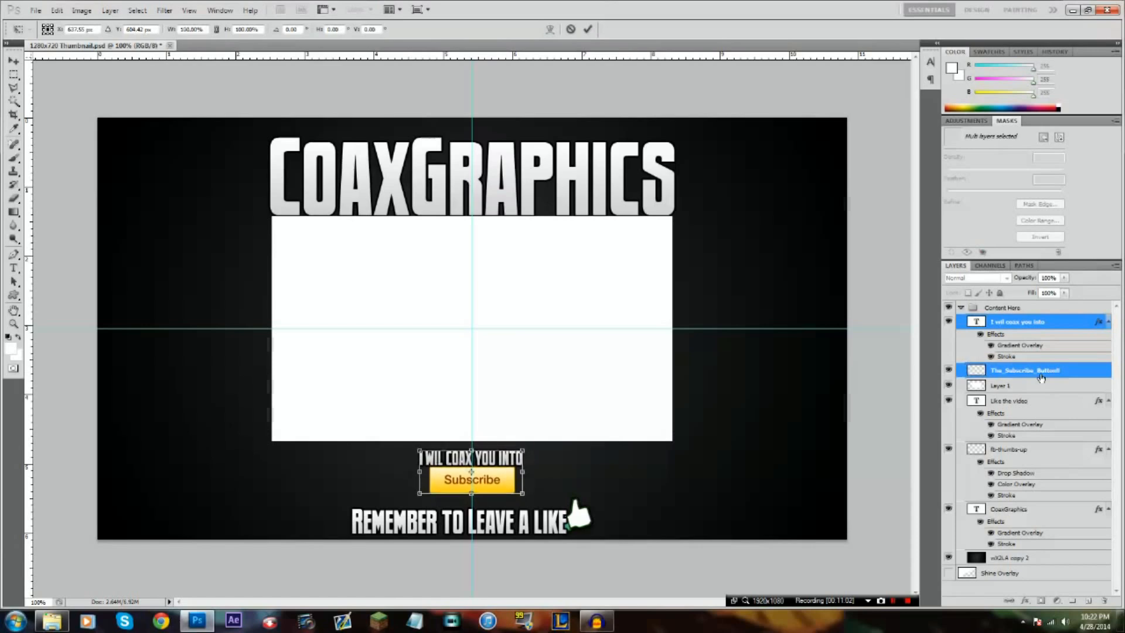
{"action": "left_click", "coordinate": [591, 29]}
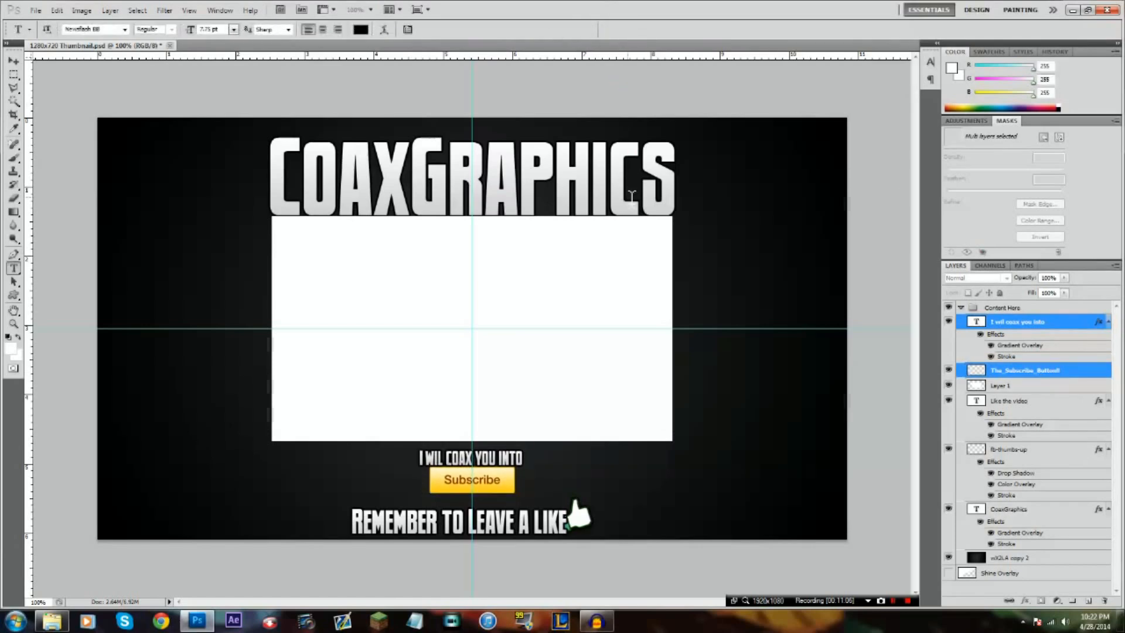
Select the dark background layer at the bottom of the Content Here group
{"action": "left_click", "coordinate": [1020, 561]}
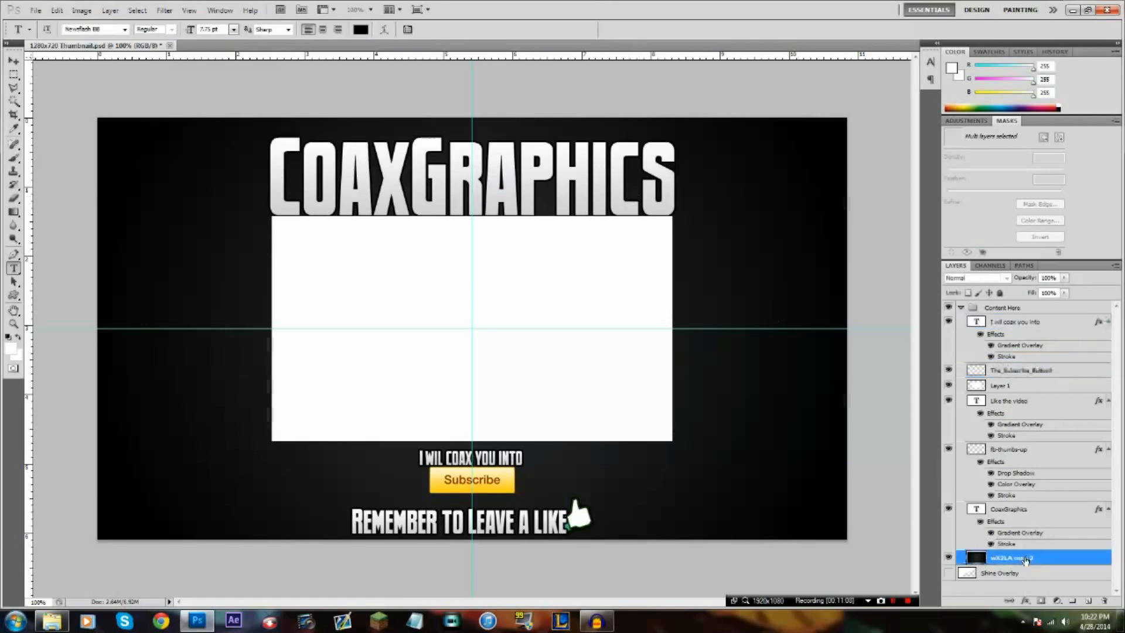